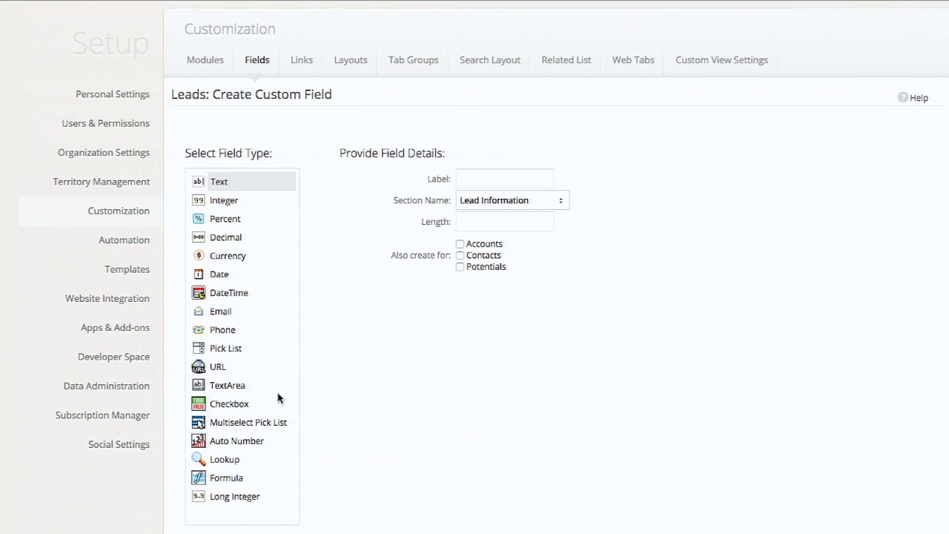
# - Choose Lookup as the type of the new Leads custom field and label it Referred By
pyautogui.click(237, 459)
pyautogui.click(471, 178)
pyautogui.write('Account')
pyautogui.hotkey('ctrl', 'a')
pyautogui.write('Referred By')
# - Set the lookup type to Accounts with the related list label Sourced Leads, and save the field
pyautogui.click(495, 227)
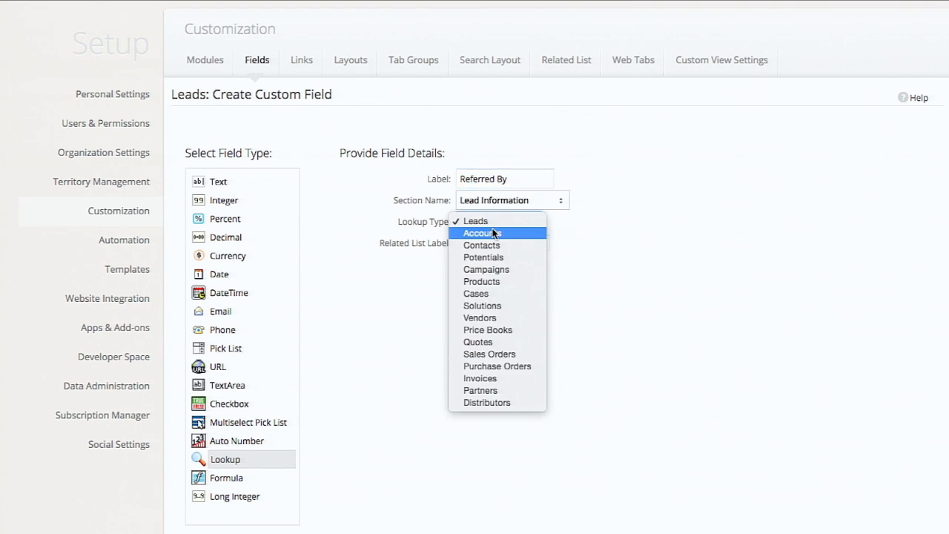
pyautogui.click(494, 233)
pyautogui.click(499, 247)
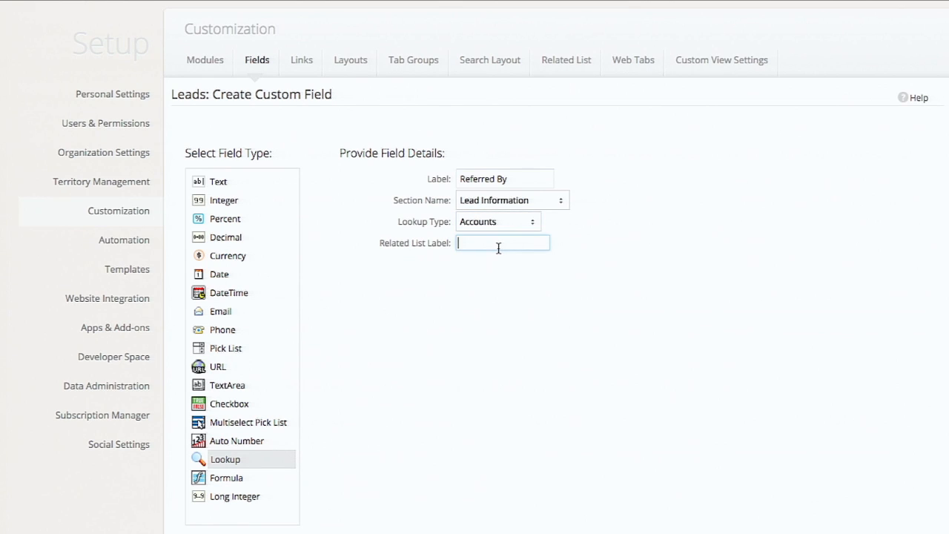
pyautogui.write('Sourced Leads')
pyautogui.press('Return')
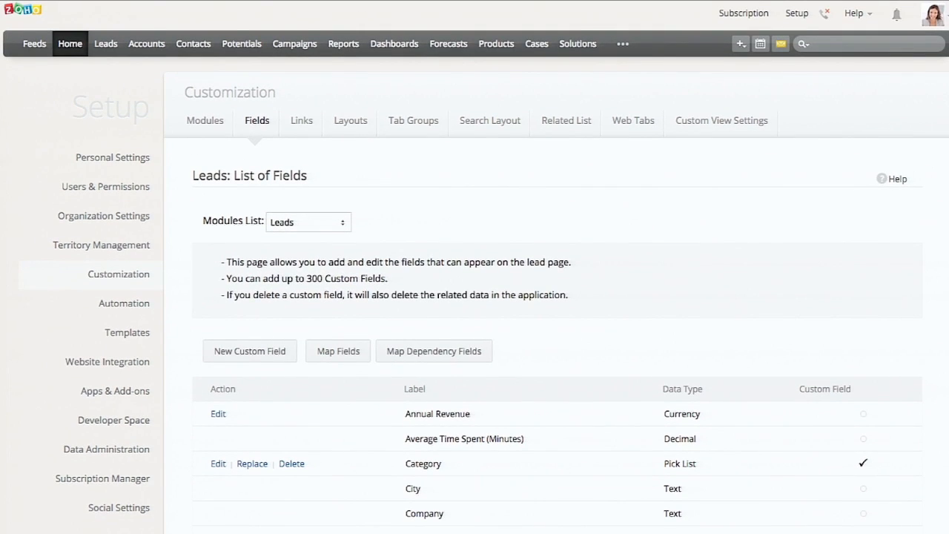
# - Edit the existing lead so that its Referred By lookup is the Apple account, and save the record
pyautogui.moveTo(9, 316)
pyautogui.click(32, 184)
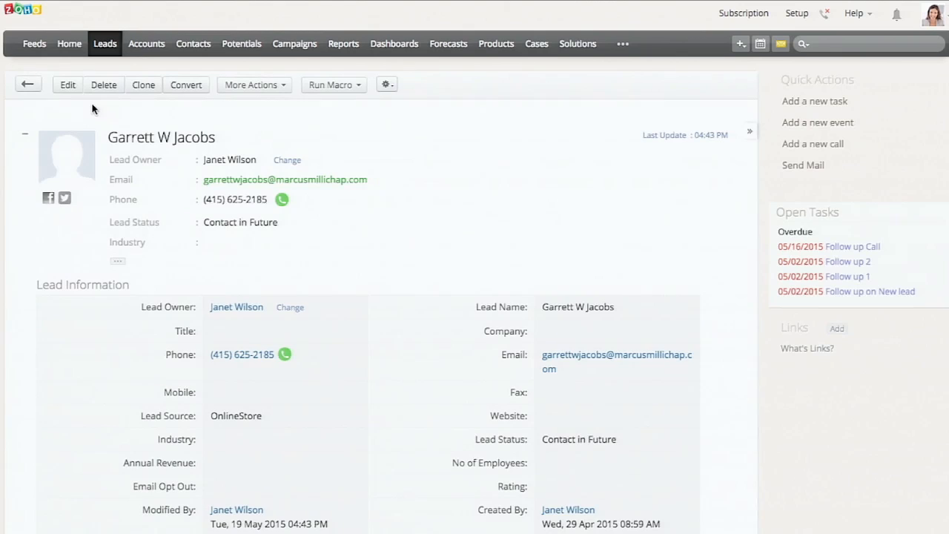
pyautogui.click(68, 87)
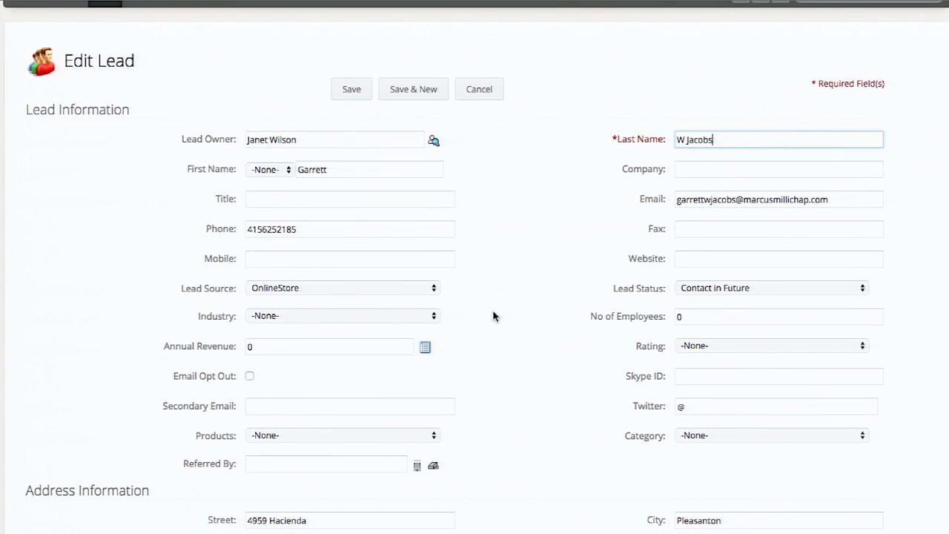
pyautogui.doubleClick(216, 461)
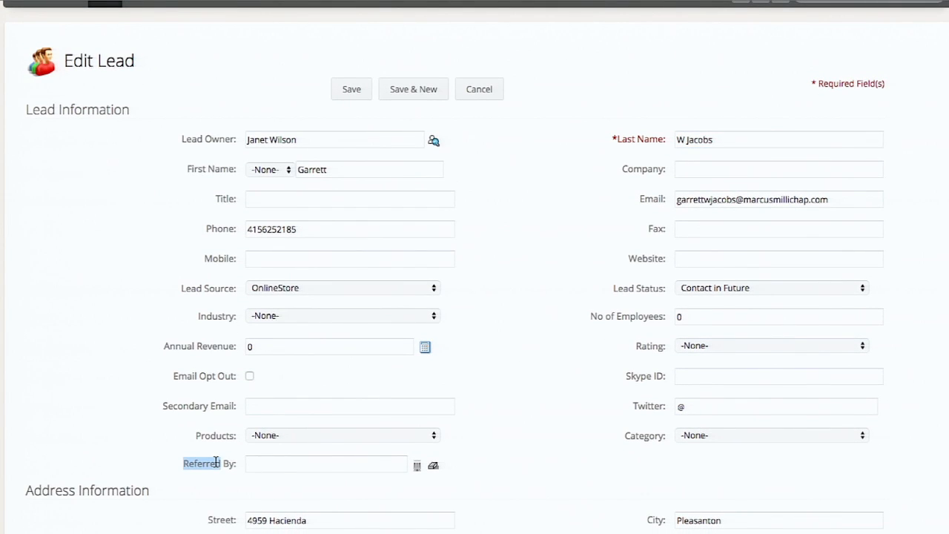
pyautogui.click(417, 467)
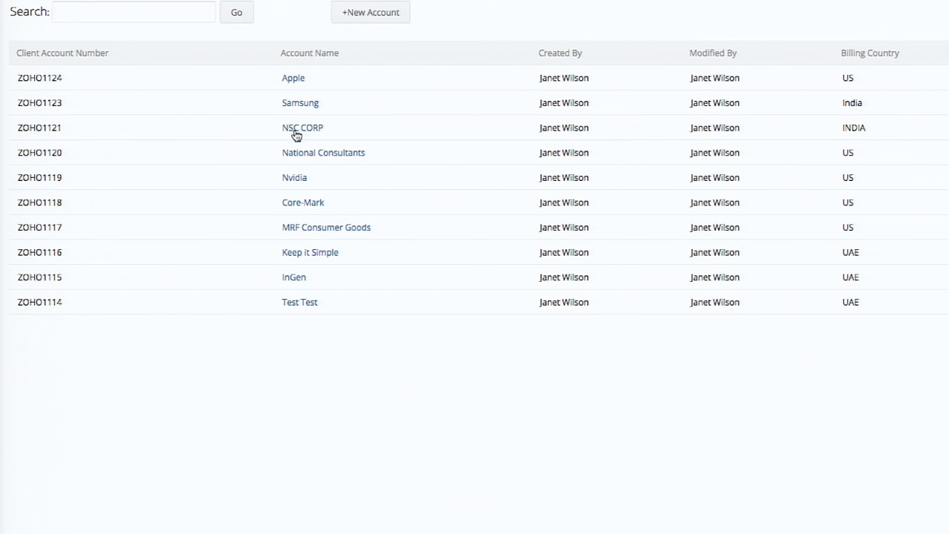
pyautogui.click(297, 79)
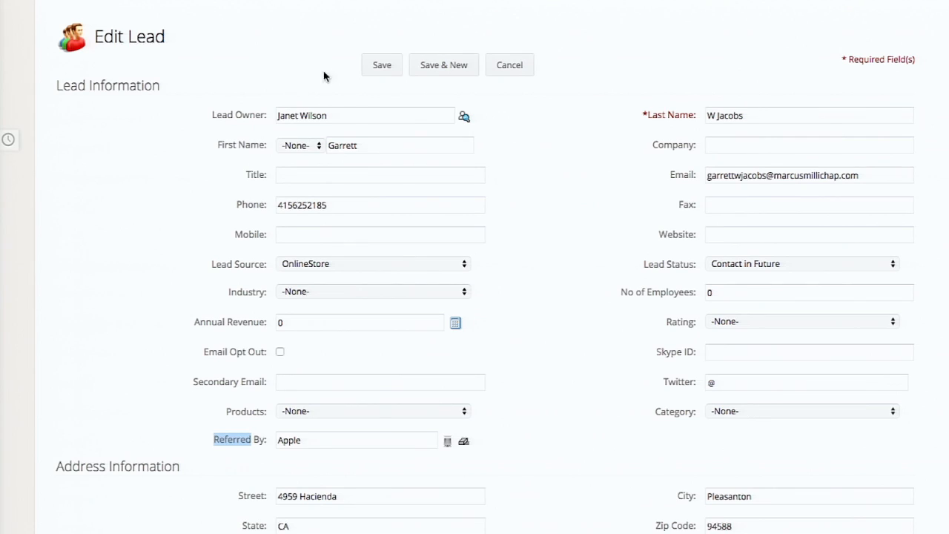
pyautogui.click(376, 66)
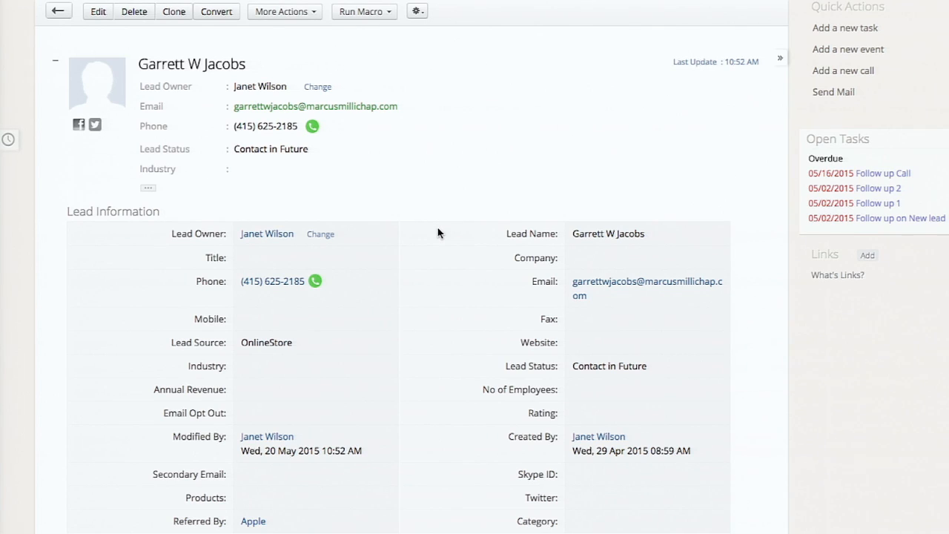
# - Open the Apple account from the lead's Referred By value and examine its Sourced Leads related list
pyautogui.click(254, 522)
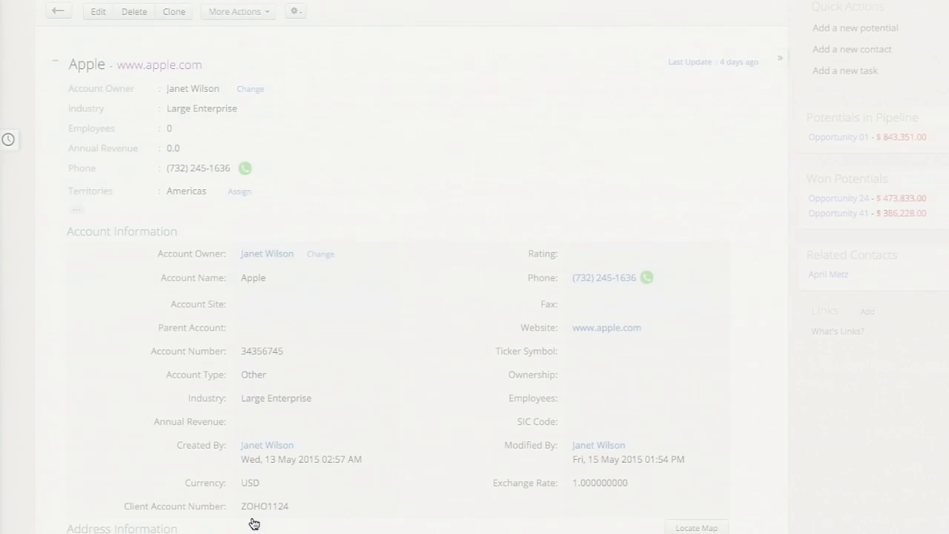
pyautogui.scroll(-15, 302, 163)
pyautogui.scroll(-10, 301, 159)
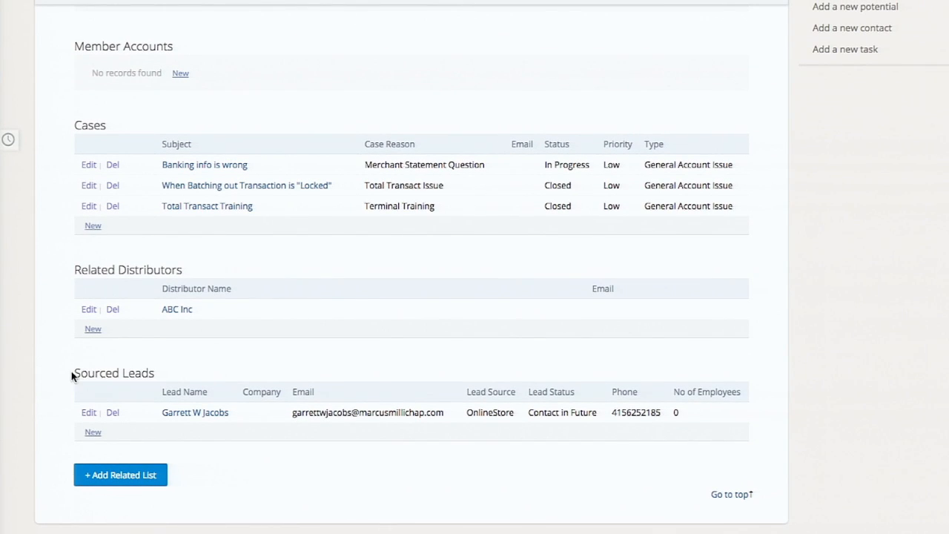
pyautogui.moveTo(72, 377); pyautogui.dragTo(182, 368)
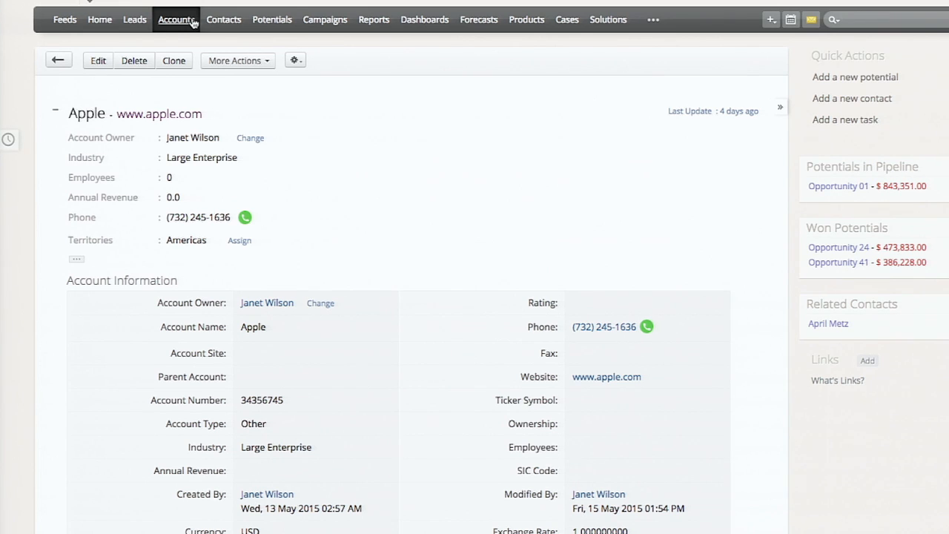
# - Return to the customization setup and start a new custom field for the Leads module
pyautogui.click(192, 23)
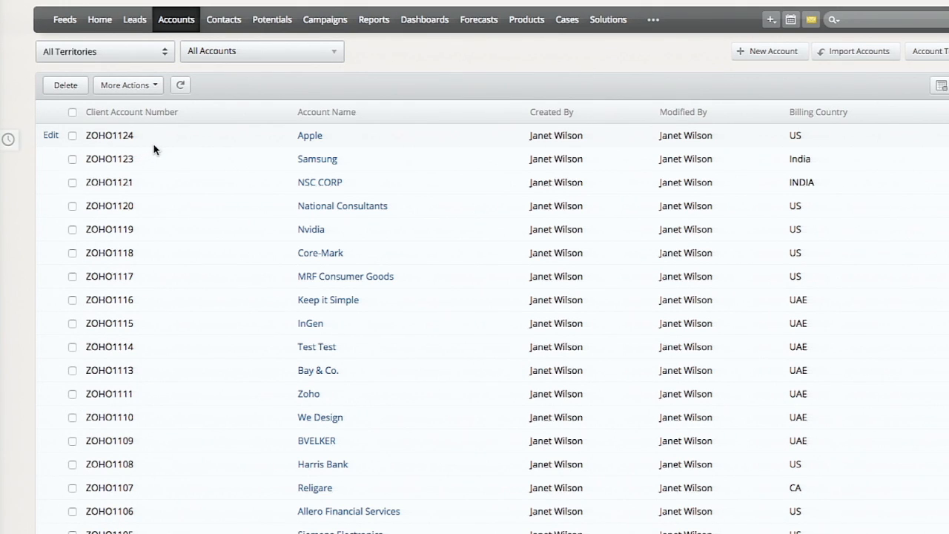
pyautogui.click(141, 27)
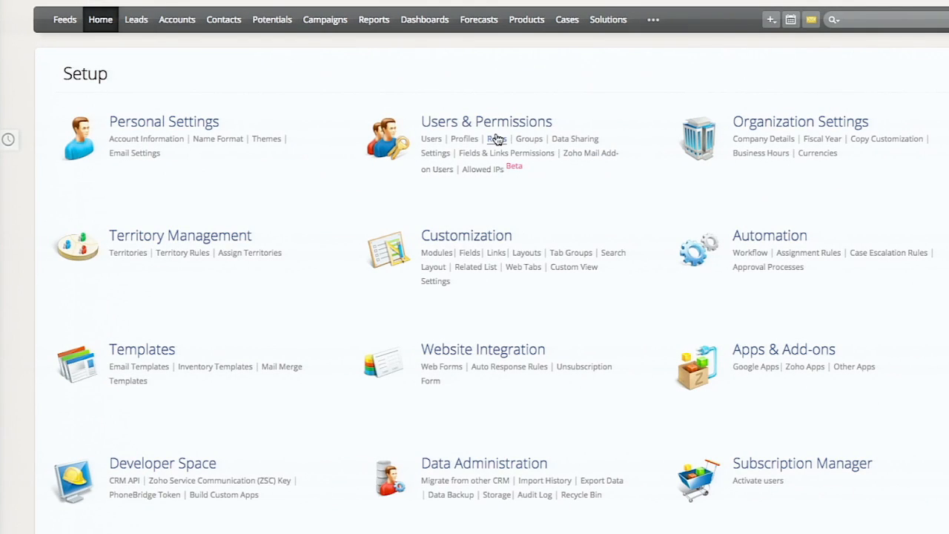
pyautogui.click(445, 246)
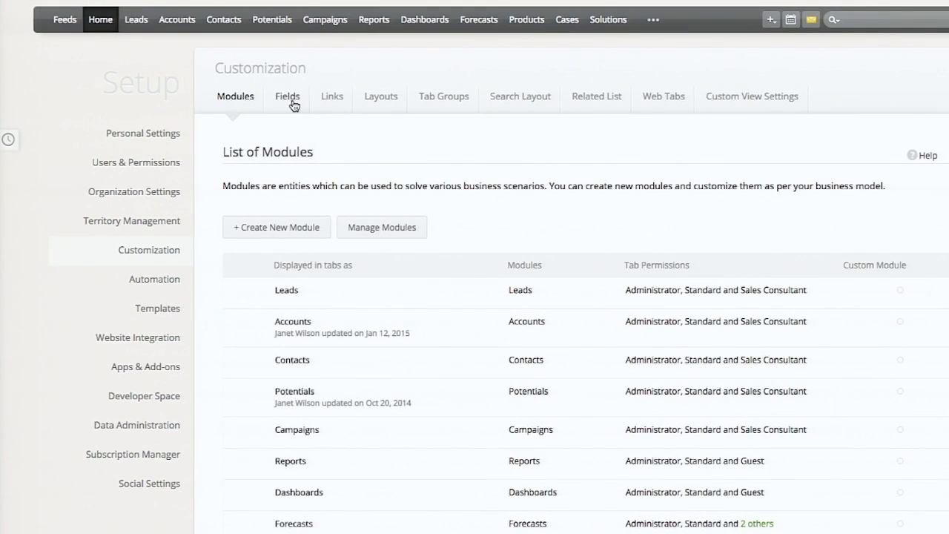
pyautogui.click(290, 99)
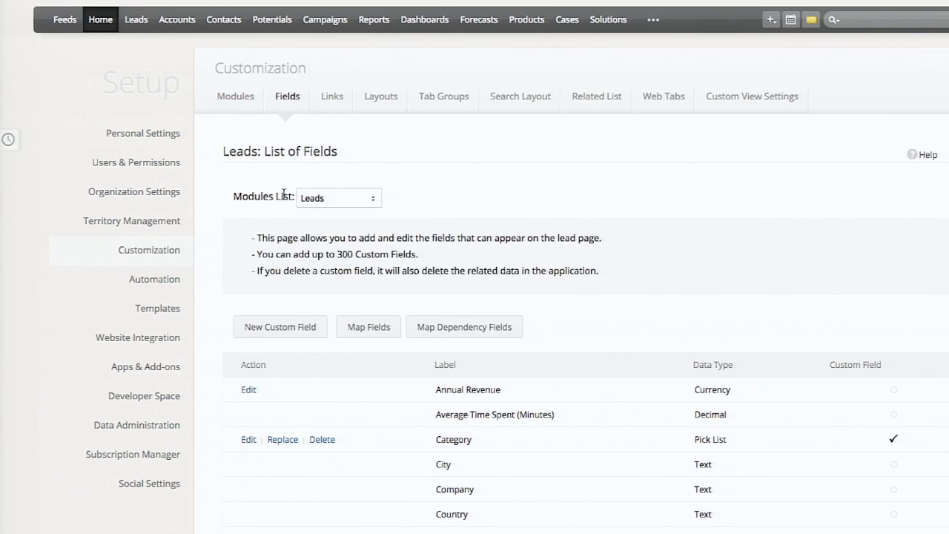
pyautogui.click(276, 332)
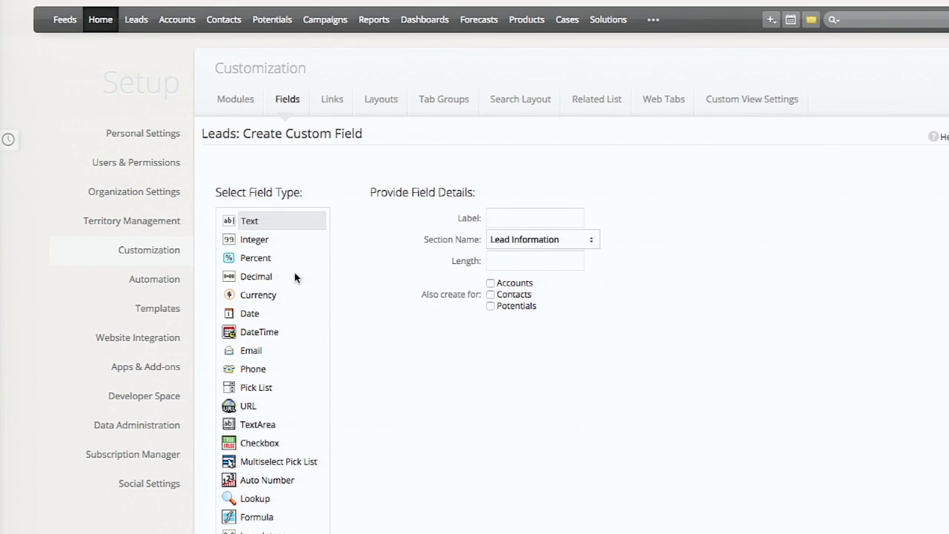
# - Make the new Leads field an Auto Number field labelled Lead ID
pyautogui.scroll(-3, 393, 396)
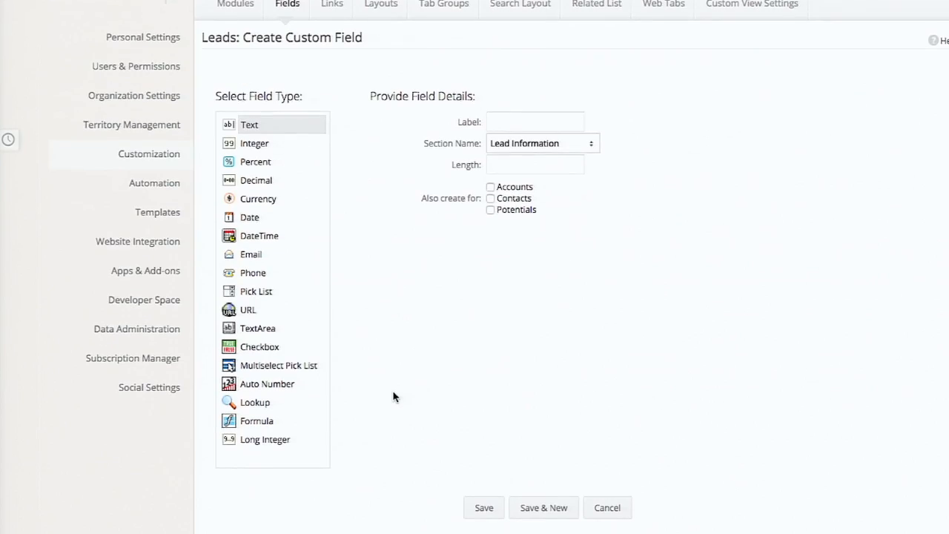
pyautogui.click(288, 389)
pyautogui.click(534, 126)
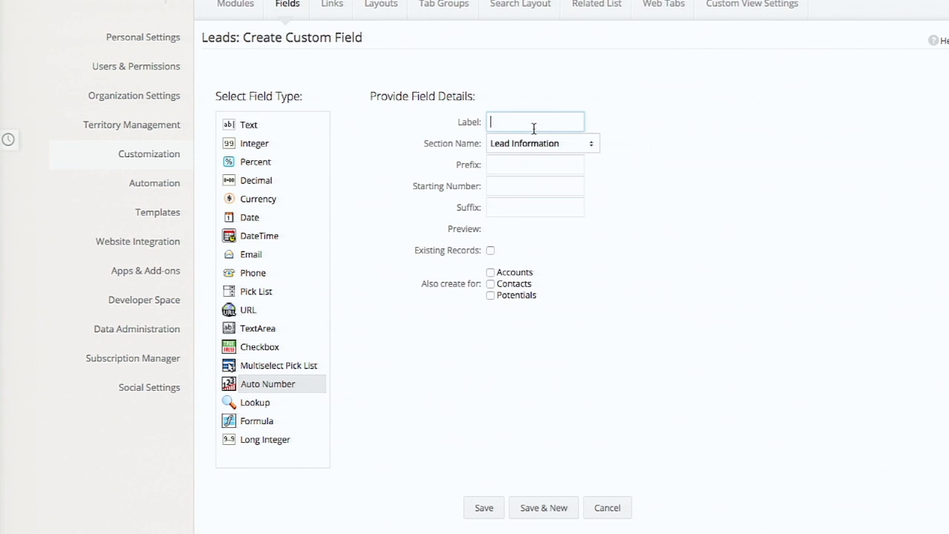
pyautogui.write('Lead ID')
# - Give the Lead ID field the prefix ZOHO, starting number 11 and suffix CRM, and save it without including existing records
pyautogui.click(549, 167)
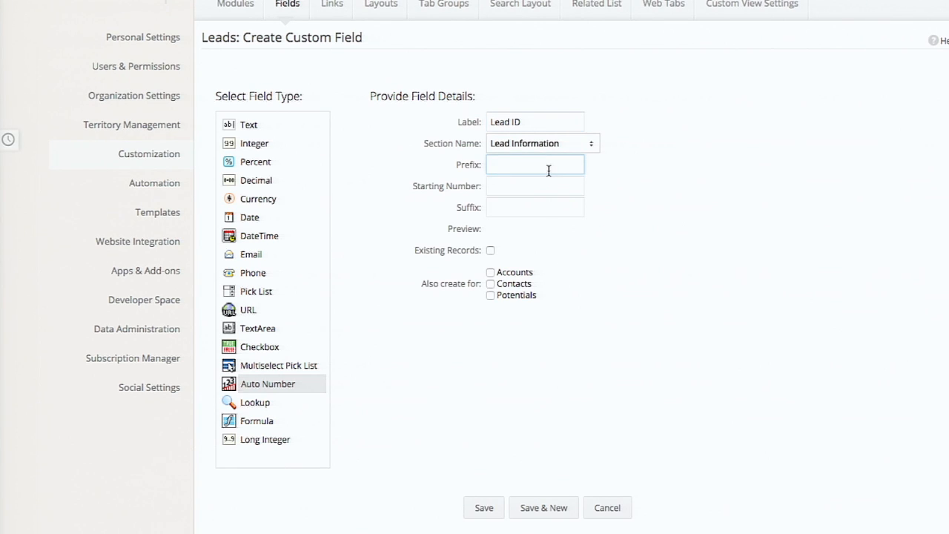
pyautogui.write('ZOHO')
pyautogui.press('Tab')
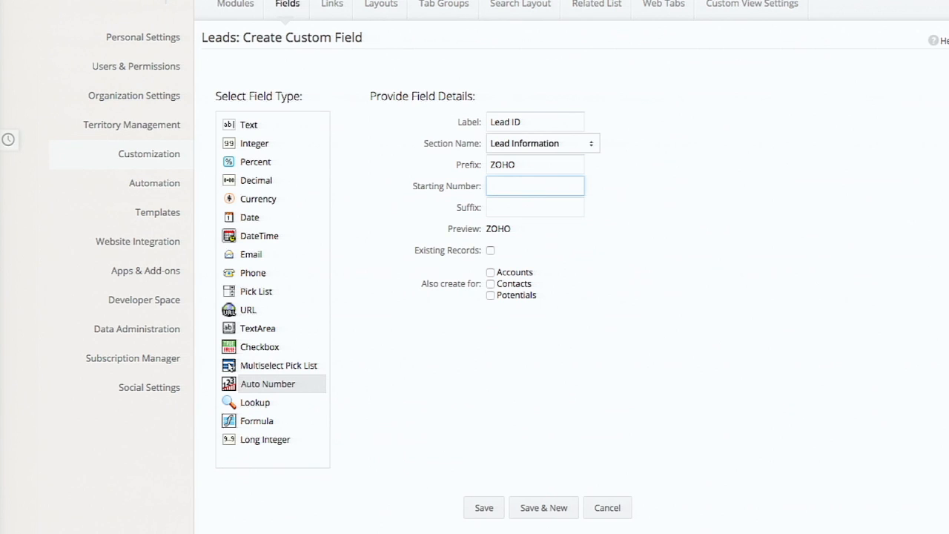
pyautogui.write('11')
pyautogui.press('Tab')
pyautogui.write('CRM')
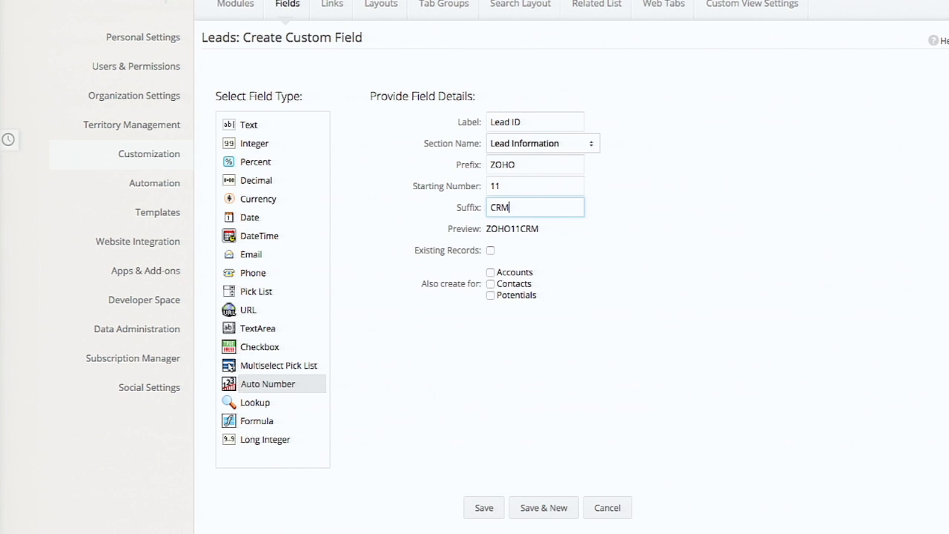
pyautogui.click(415, 252)
pyautogui.moveTo(415, 252); pyautogui.dragTo(482, 253)
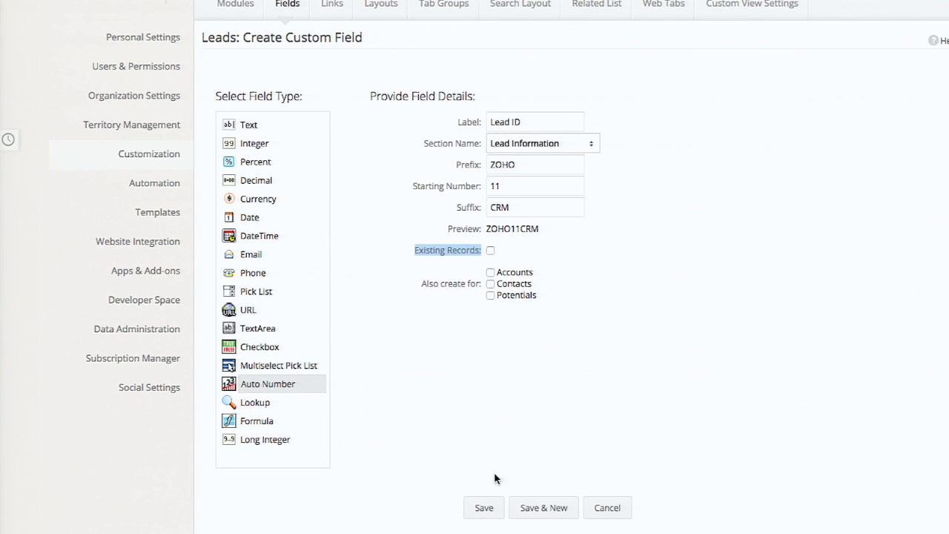
pyautogui.click(484, 508)
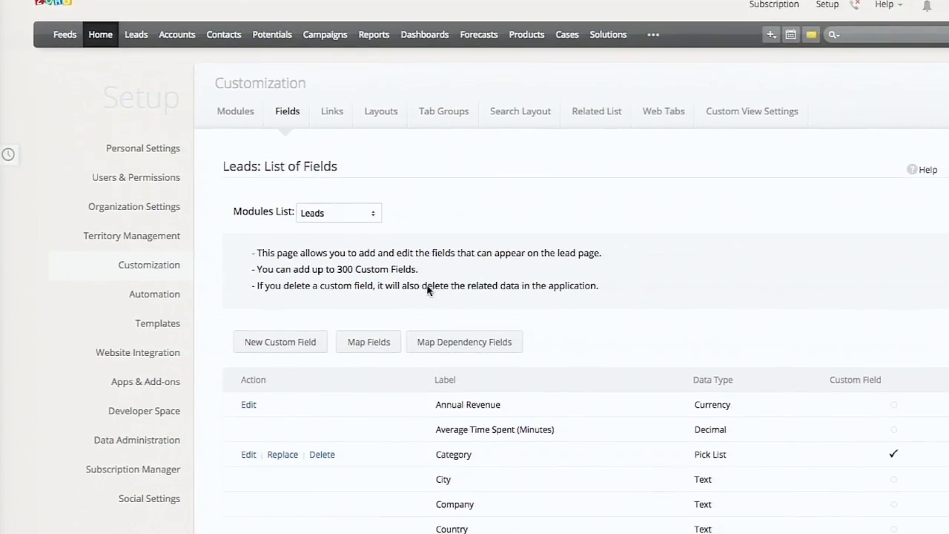
# - Create and save a new lead with only the last name filled in, and check the record's Lead ID
pyautogui.scroll(-1, 427, 290)
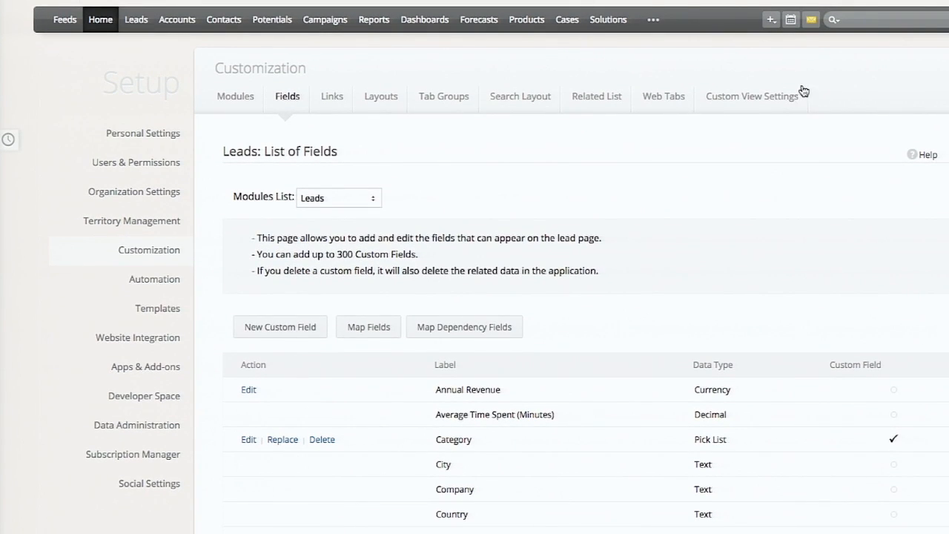
pyautogui.click(769, 19)
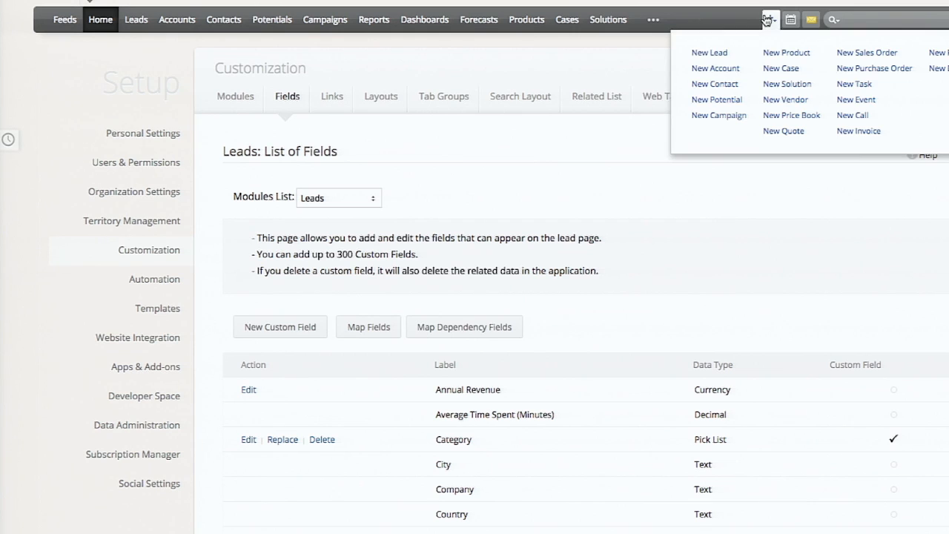
pyautogui.click(715, 53)
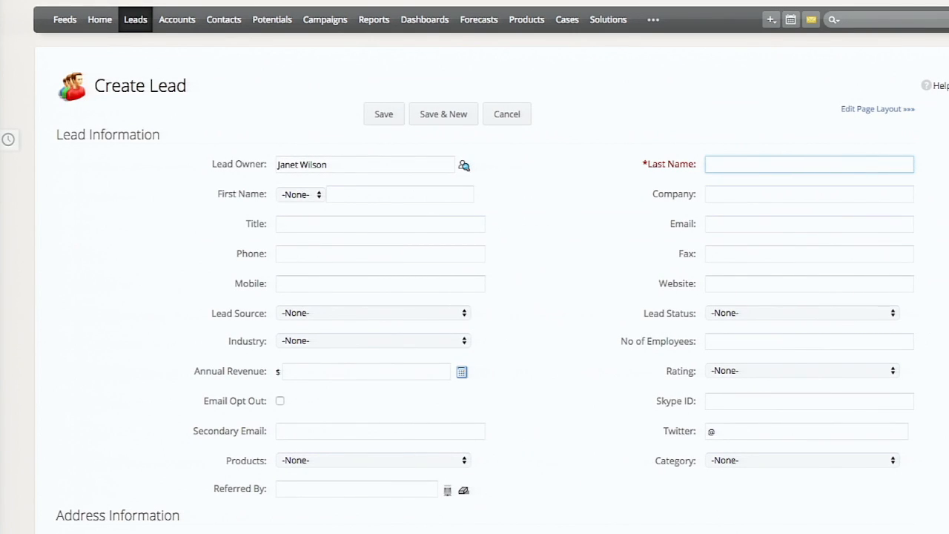
pyautogui.press('Tab')
pyautogui.press('Tab')
pyautogui.click(384, 115)
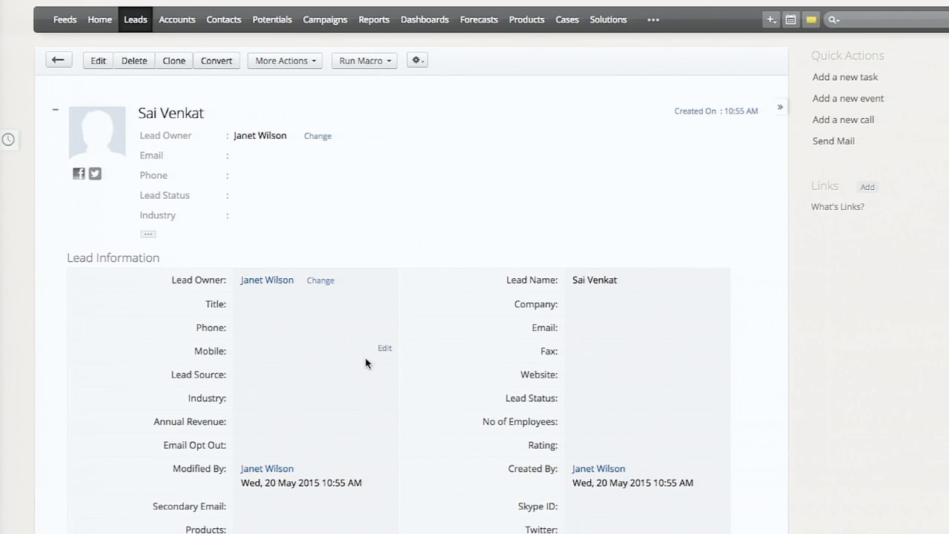
pyautogui.scroll(-3, 365, 356)
pyautogui.doubleClick(580, 455)
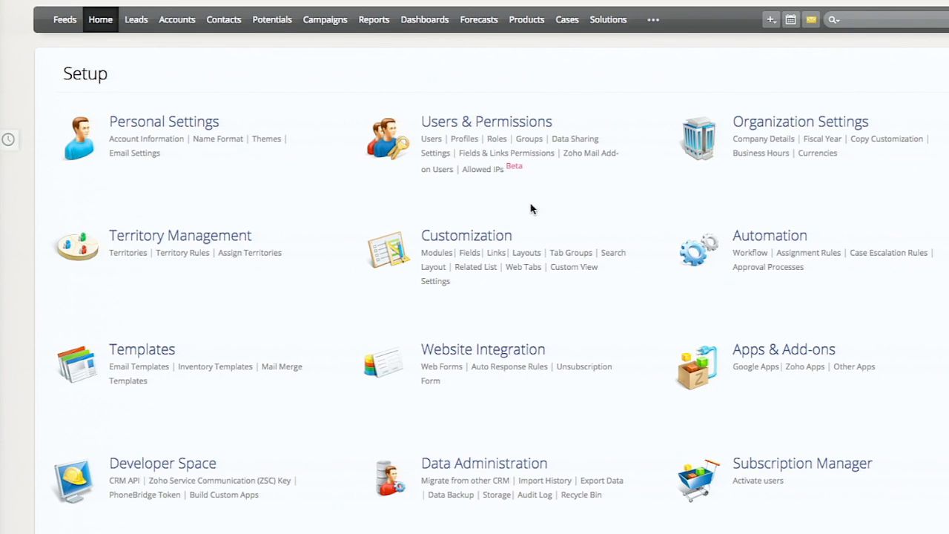
# - Open the field settings for the Potentials module and start a new custom field there
pyautogui.click(476, 256)
pyautogui.click(327, 196)
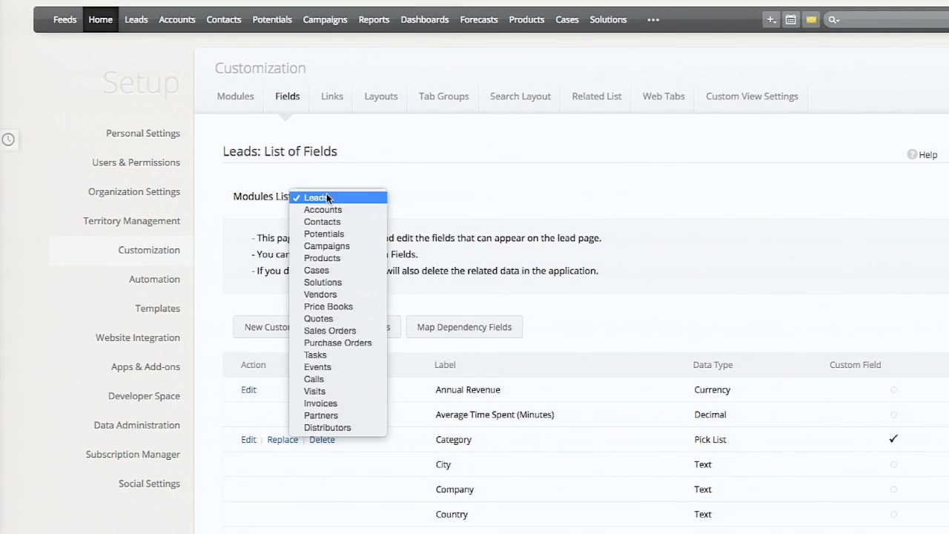
pyautogui.click(325, 234)
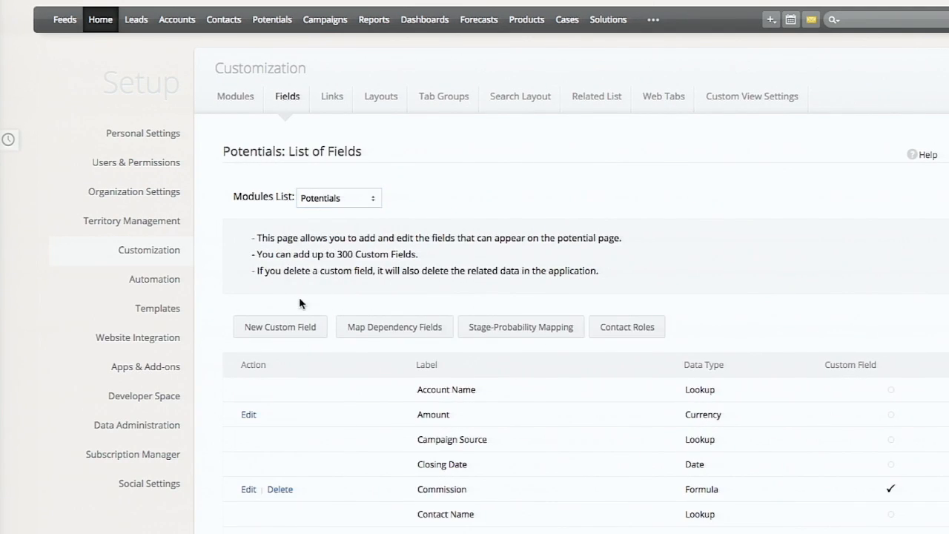
pyautogui.click(288, 327)
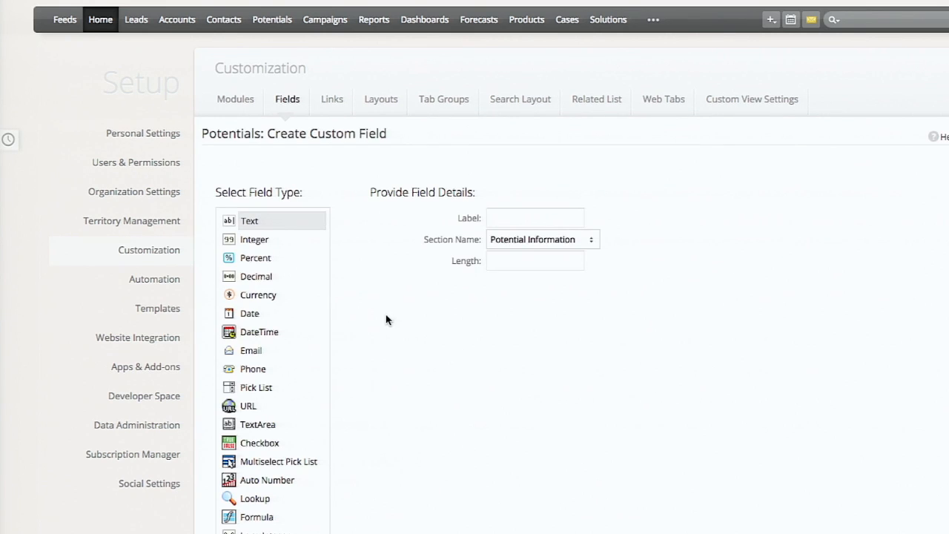
# - Make the new Potentials field a Formula field labelled Sales Commission, acknowledging the alert about existing records
pyautogui.scroll(-3, 388, 320)
pyautogui.click(269, 380)
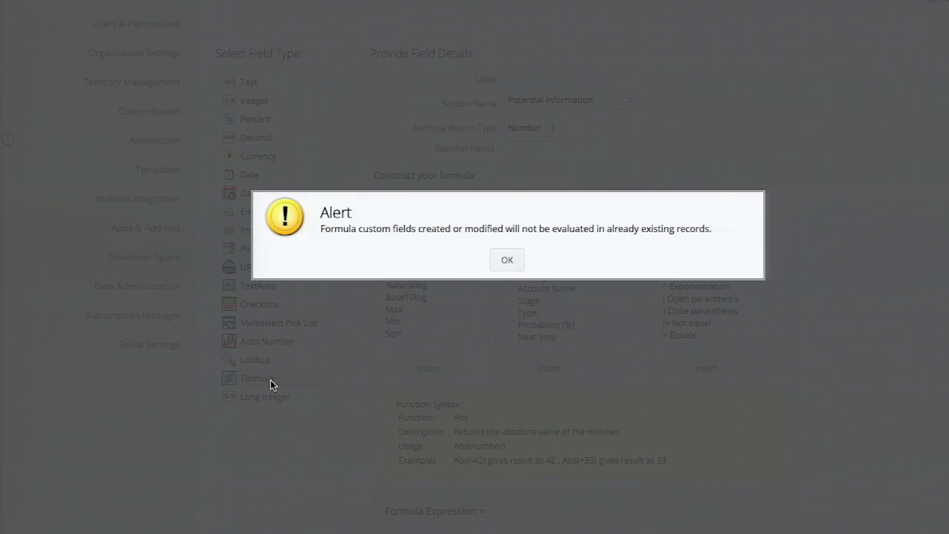
pyautogui.click(508, 260)
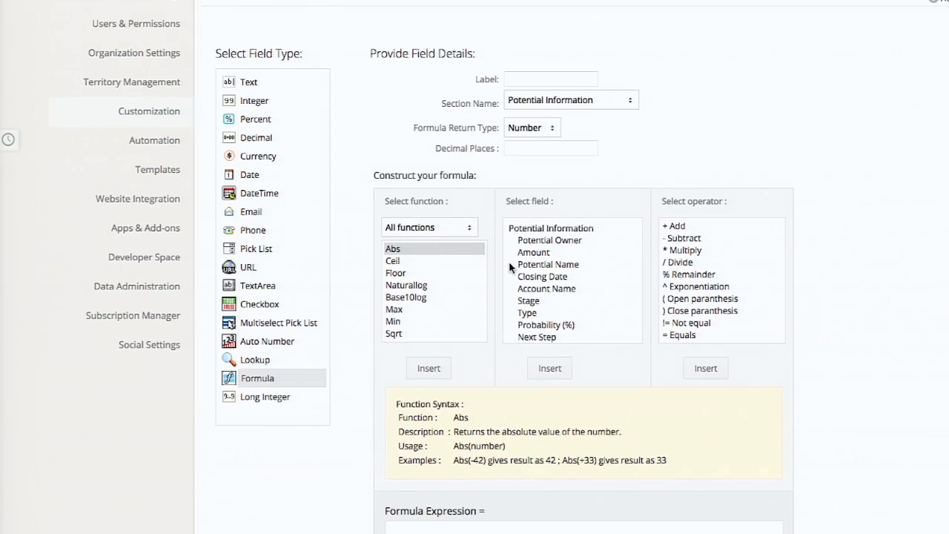
pyautogui.click(542, 80)
pyautogui.write('Sales Co')
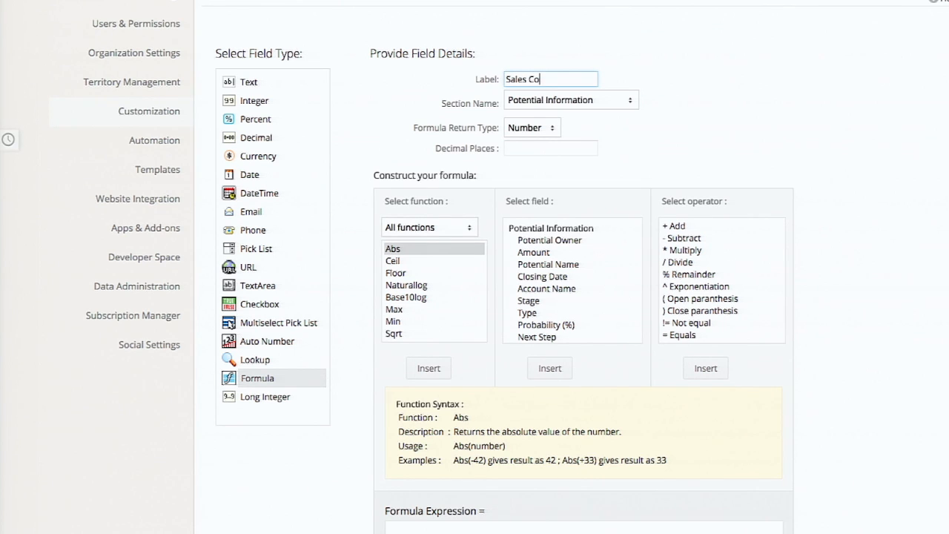
pyautogui.write('mmission')
# - Set the formula return type to Currency with 2 decimal places
pyautogui.click(527, 130)
pyautogui.click(529, 140)
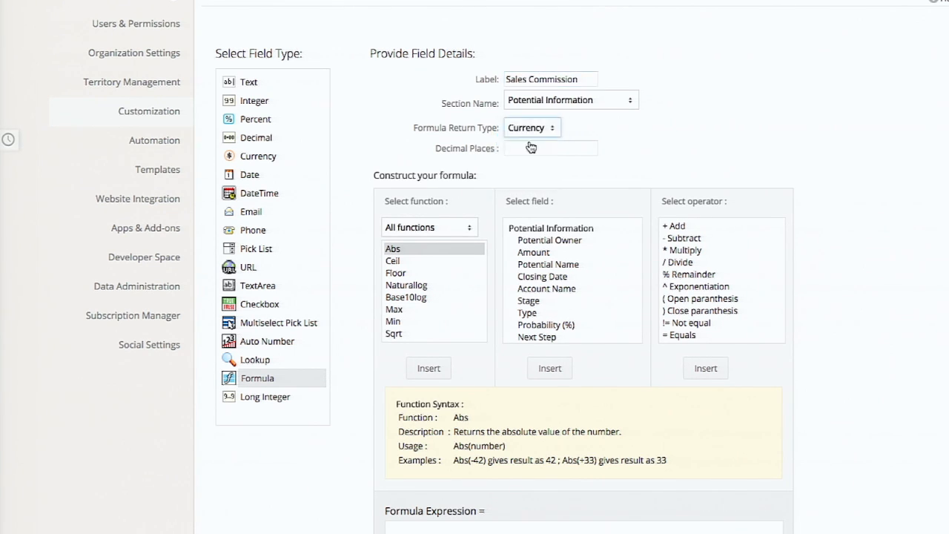
pyautogui.click(555, 129)
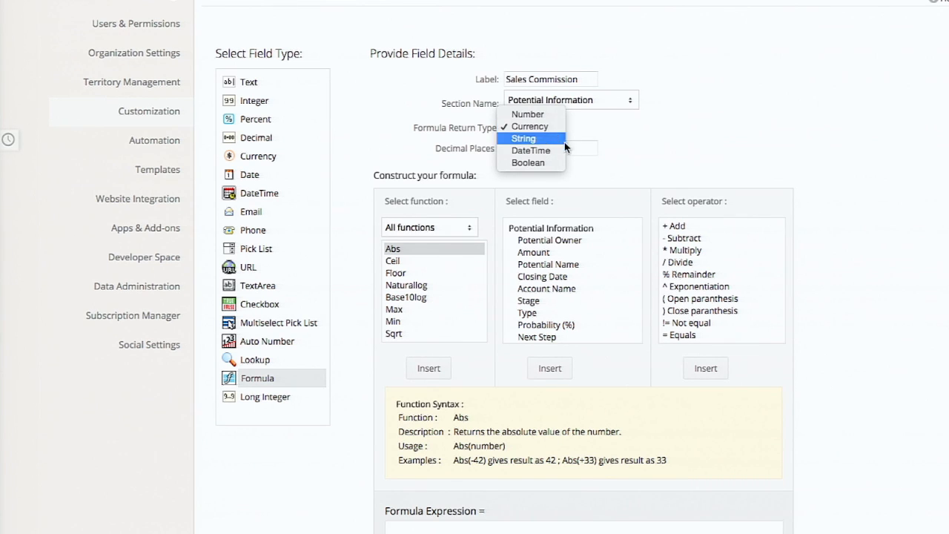
pyautogui.click(573, 151)
pyautogui.click(576, 155)
pyautogui.write('2')
# - Build the formula expression ${Potentials.Amount}*10/100 from the Amount field and save the custom field
pyautogui.scroll(-2, 483, 492)
pyautogui.click(504, 439)
pyautogui.click(547, 125)
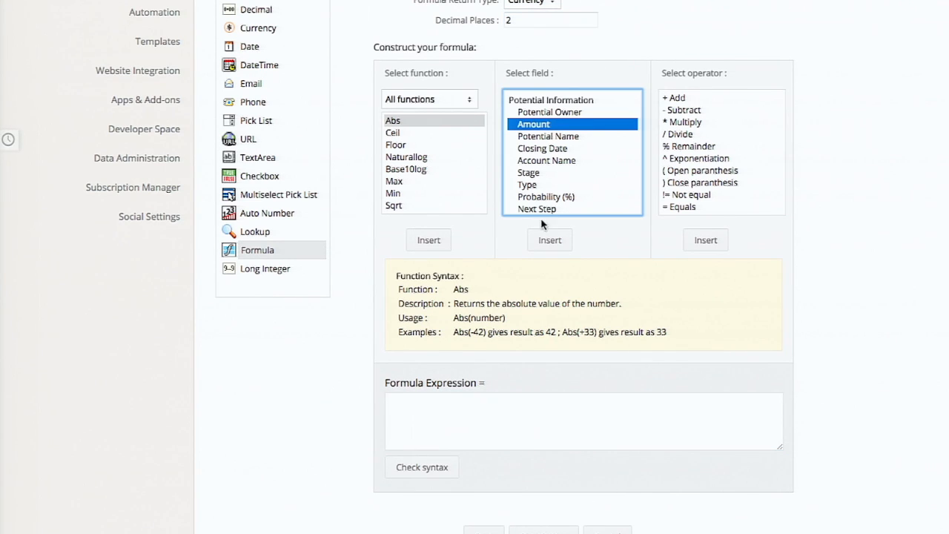
pyautogui.click(555, 242)
pyautogui.click(517, 426)
pyautogui.write('*10/100')
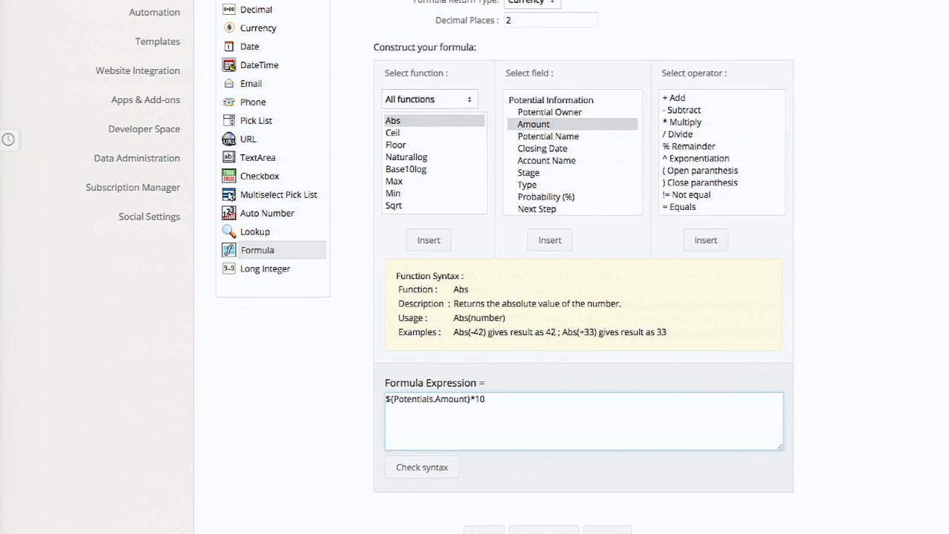
pyautogui.scroll(-1, 475, 267)
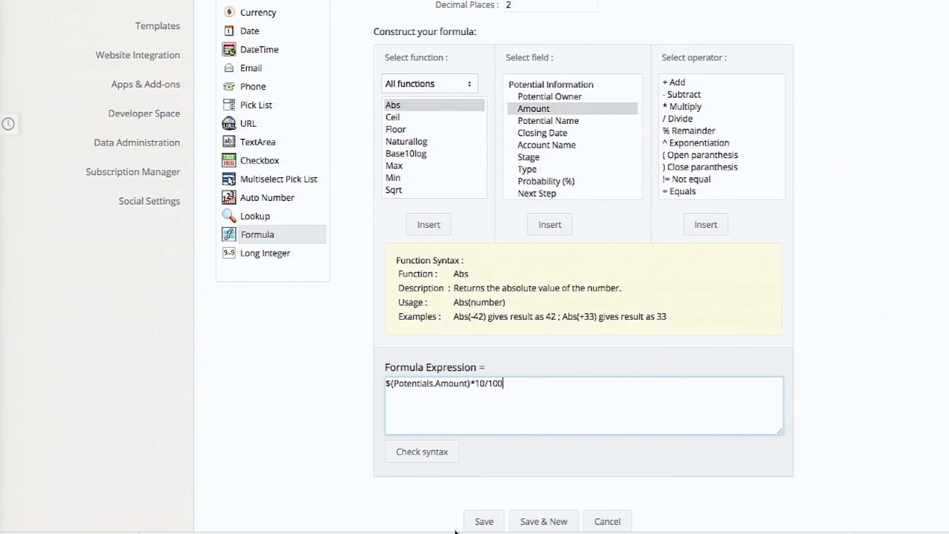
pyautogui.click(483, 524)
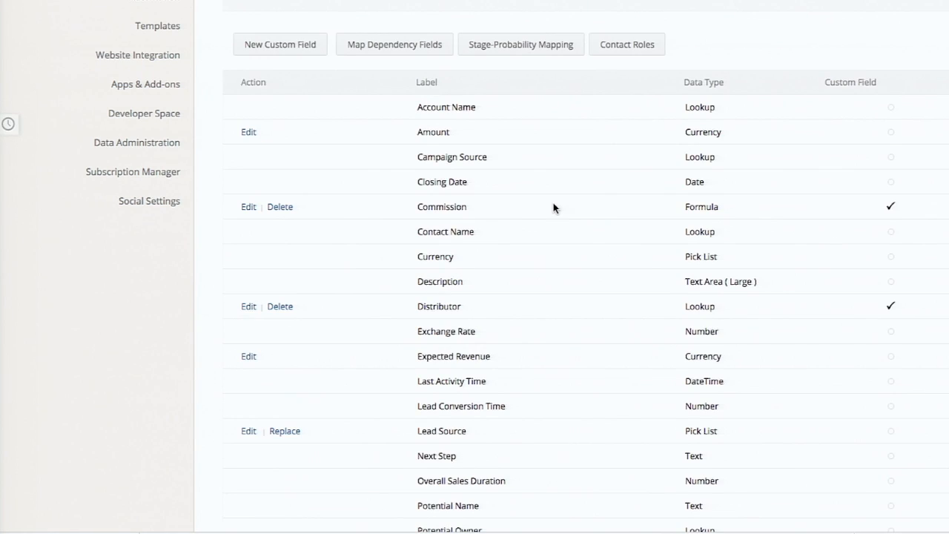
# - Open the Keep it Simple- record in the Potentials module and view its commission fields
pyautogui.scroll(4, 554, 204)
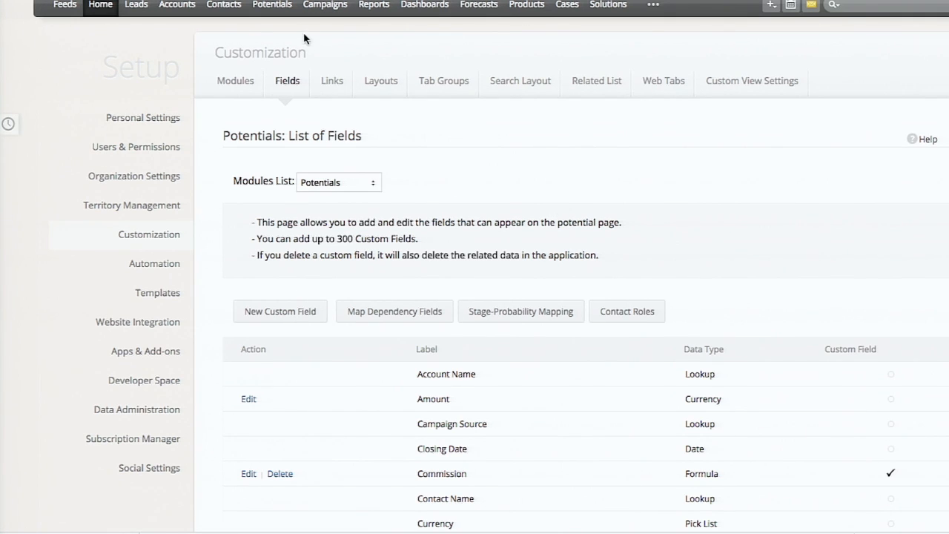
pyautogui.click(272, 5)
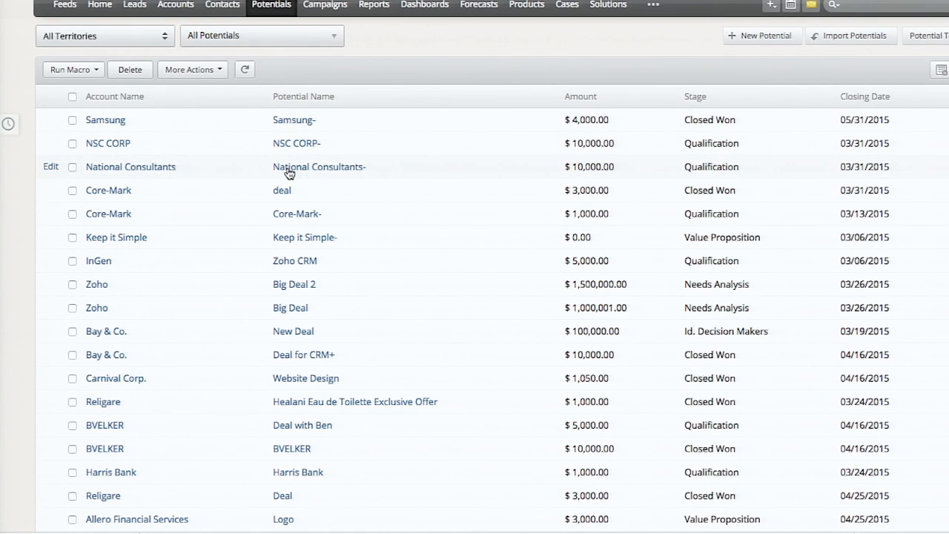
pyautogui.click(315, 239)
pyautogui.scroll(-1, 506, 284)
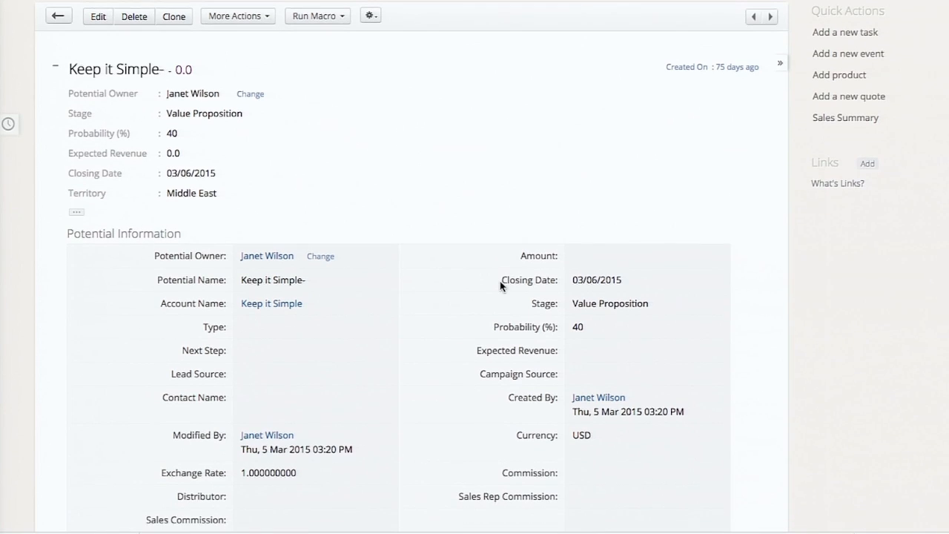
# - Set the Keep it Simple- potential's amount to 100000, save it, and check the calculated commission fields
pyautogui.click(96, 38)
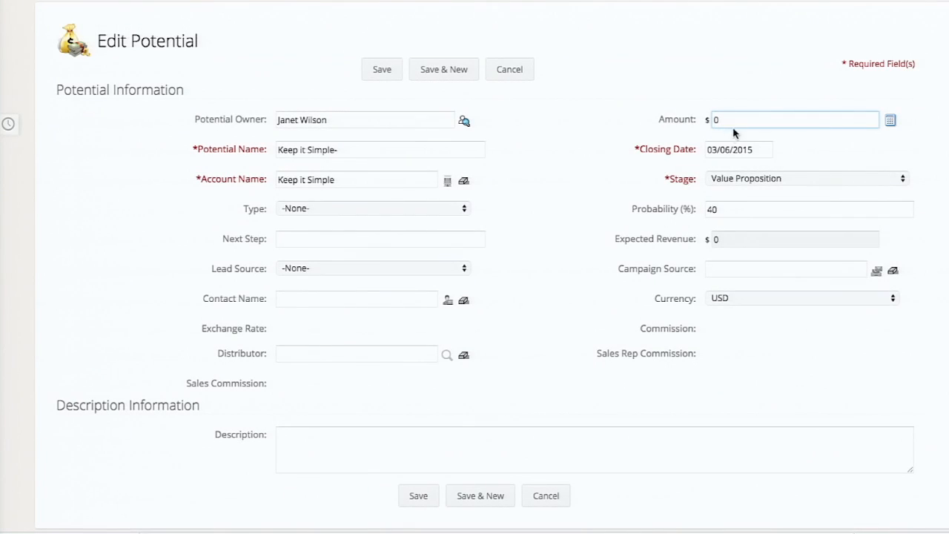
pyautogui.write('100000')
pyautogui.click(383, 65)
pyautogui.scroll(-1, 608, 356)
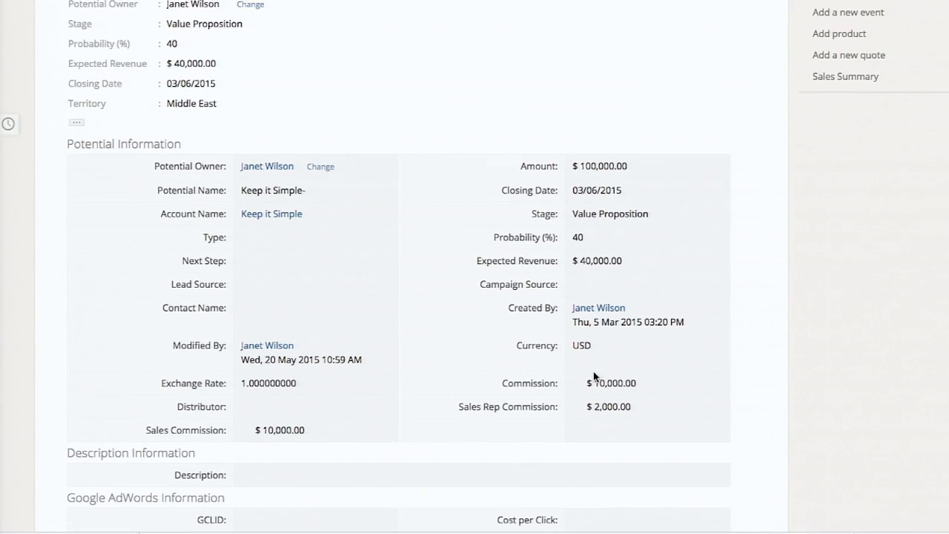
pyautogui.moveTo(587, 409); pyautogui.dragTo(657, 418)
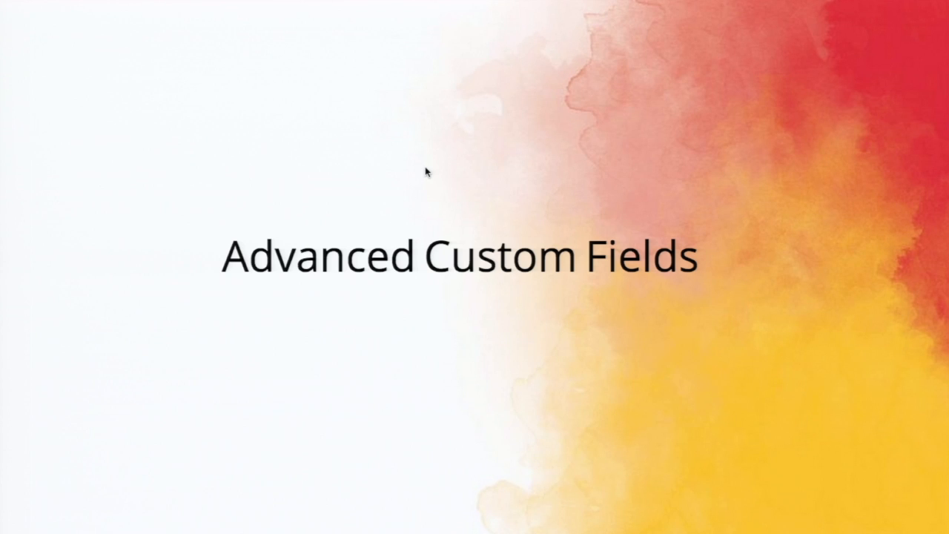
pyautogui.press('Right')
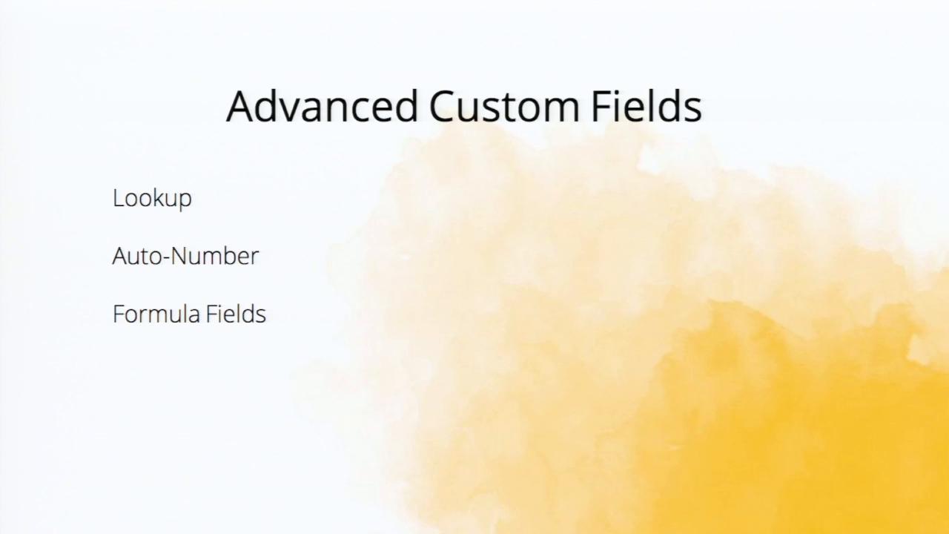
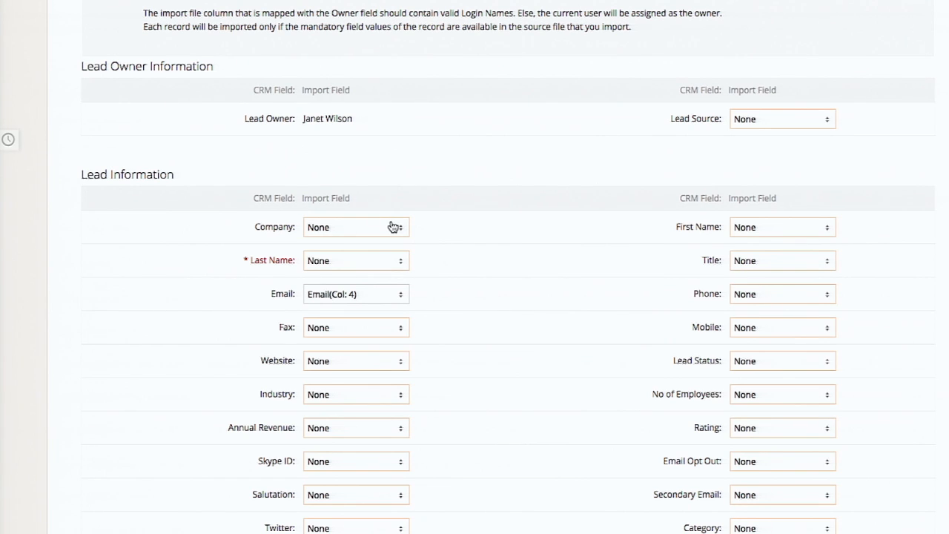
# - Leave the import wizard, open the lead with the OnlineStore source and view its conversion page
pyautogui.scroll(5, 466, 216)
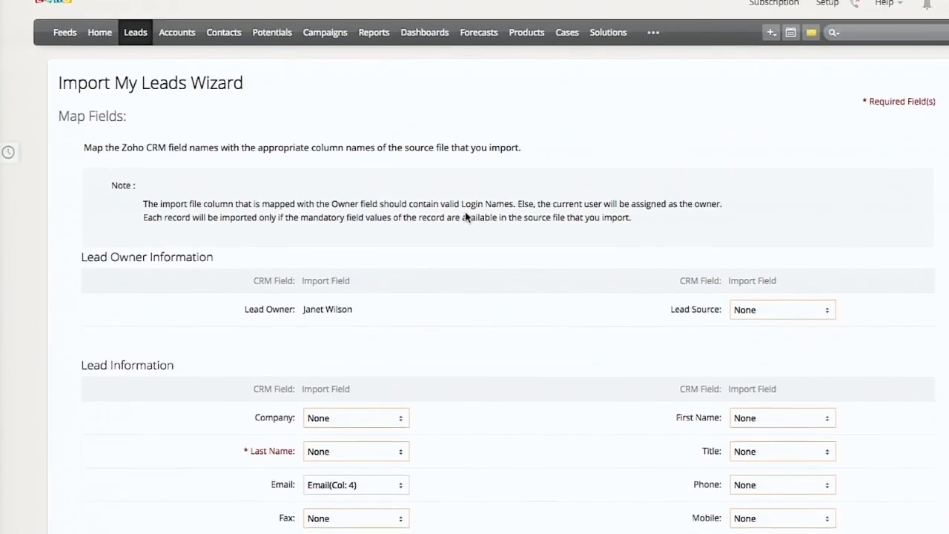
pyautogui.click(135, 29)
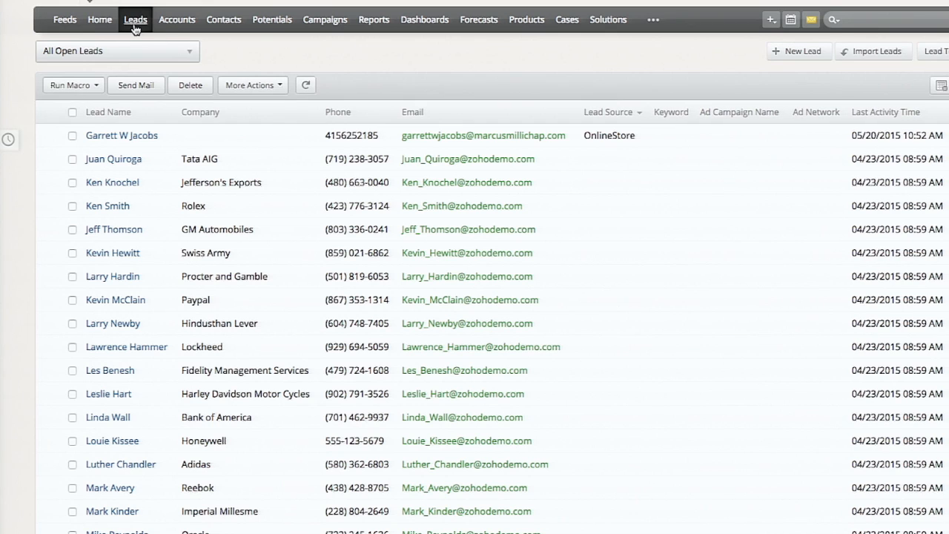
pyautogui.click(142, 138)
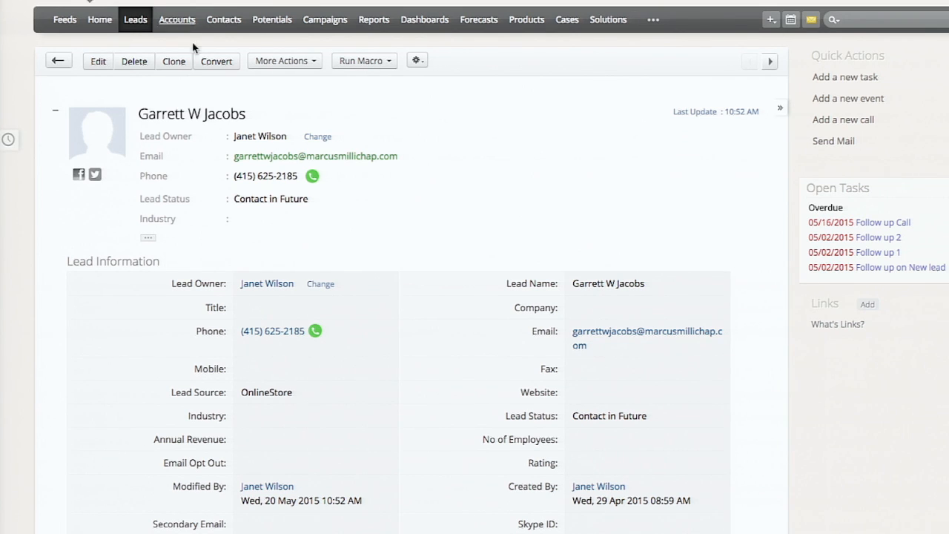
pyautogui.click(216, 61)
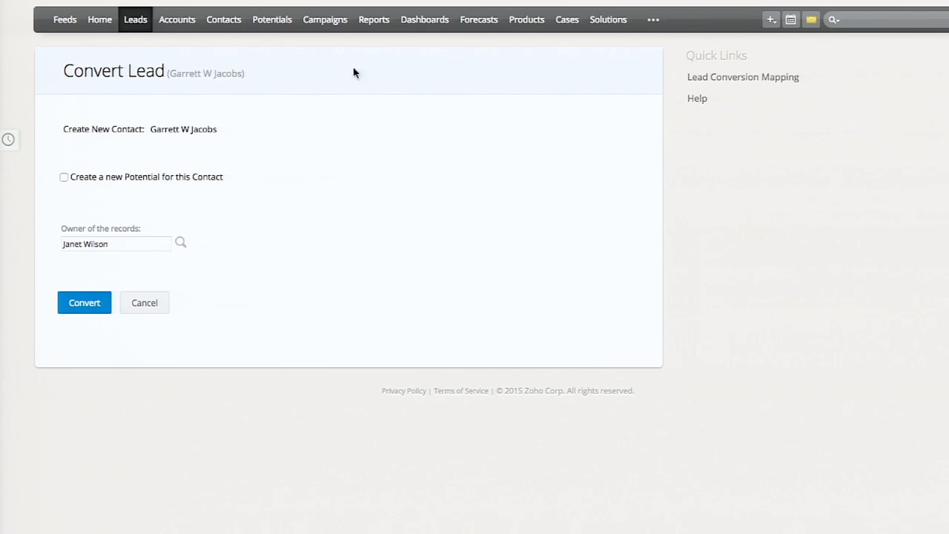
# - Open the field mapping for Leads conversion from the Leads field customization settings
pyautogui.click(833, 1)
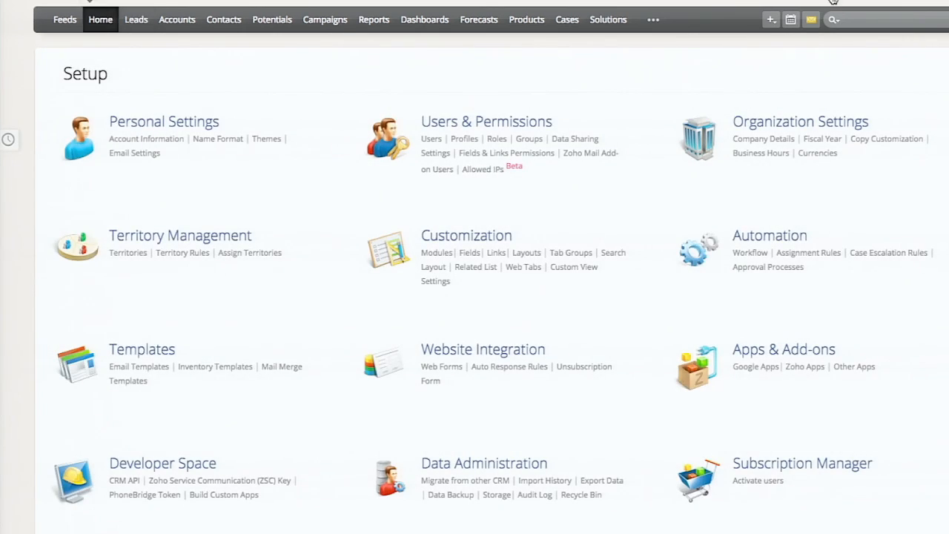
pyautogui.click(471, 252)
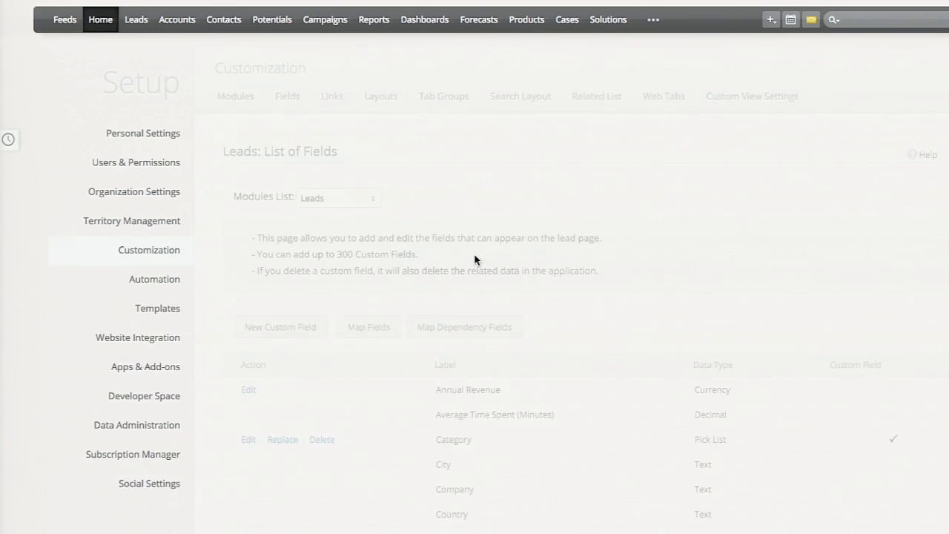
pyautogui.click(366, 327)
pyautogui.scroll(-4, 395, 253)
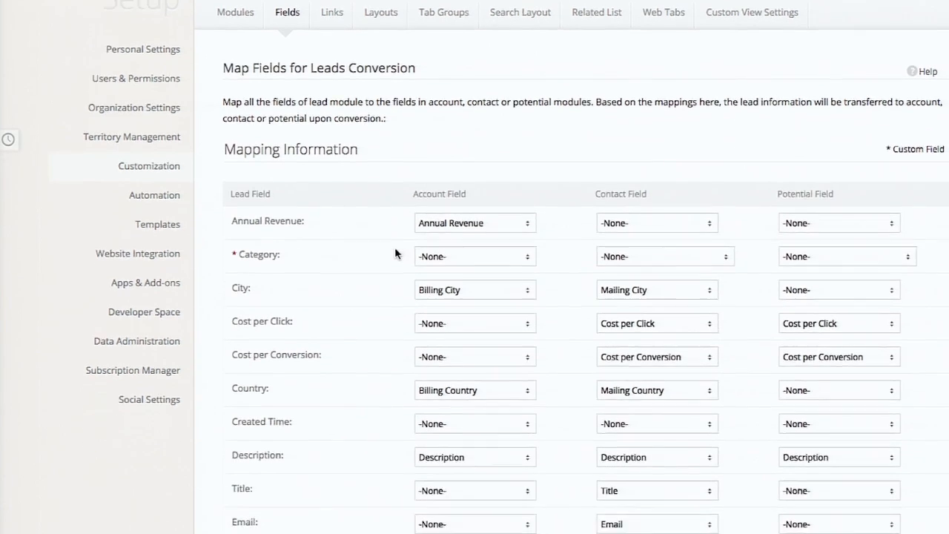
pyautogui.scroll(-1, 395, 249)
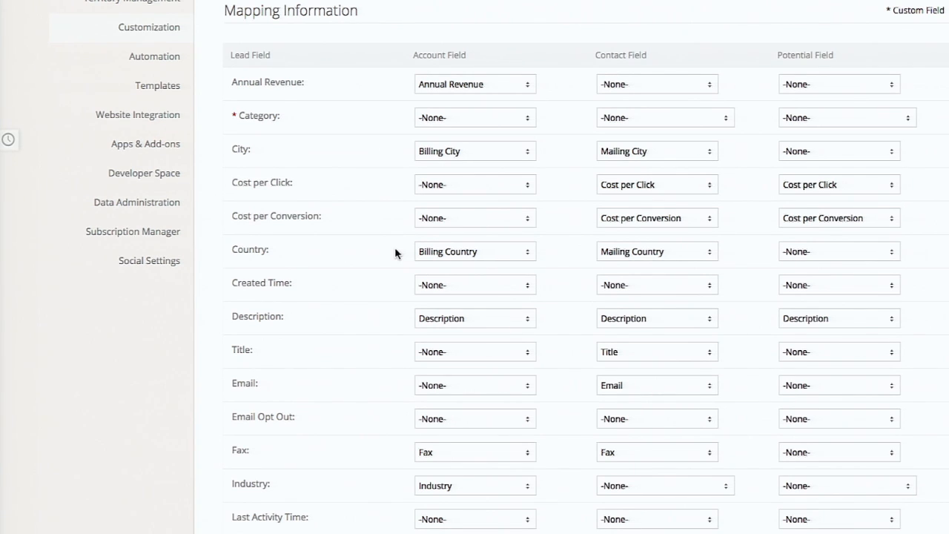
# - Check the Potential field choices for the City lead field and return to the Leads field list
pyautogui.doubleClick(242, 150)
pyautogui.click(829, 160)
pyautogui.press('Escape')
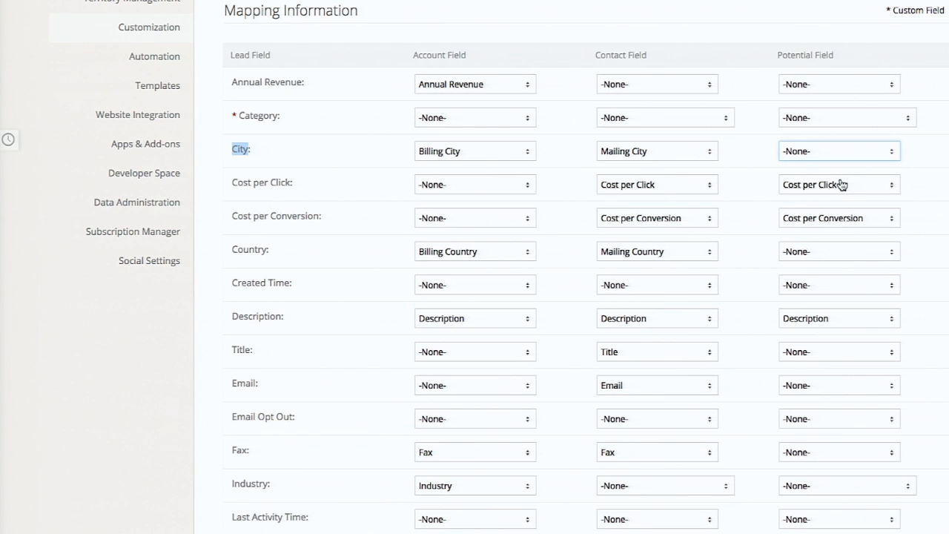
pyautogui.scroll(3, 408, 63)
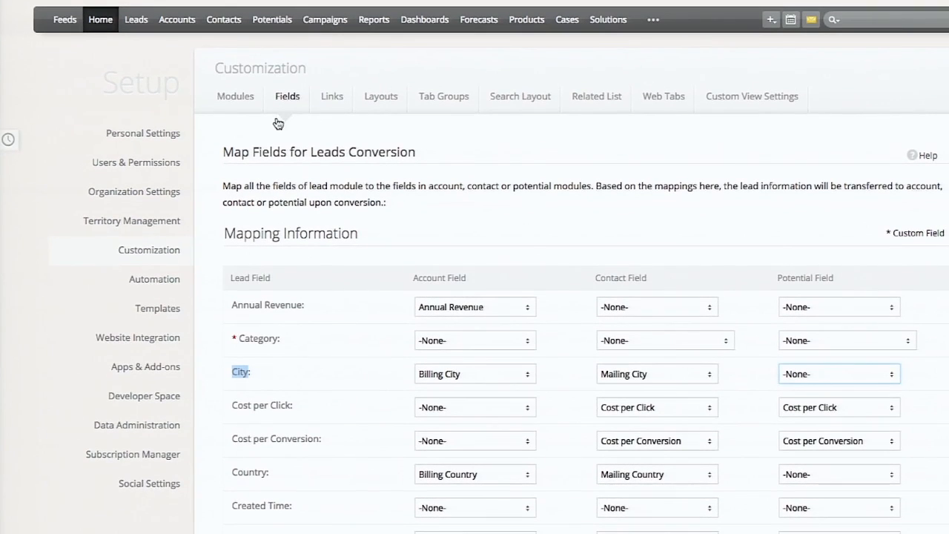
pyautogui.click(325, 100)
pyautogui.click(296, 101)
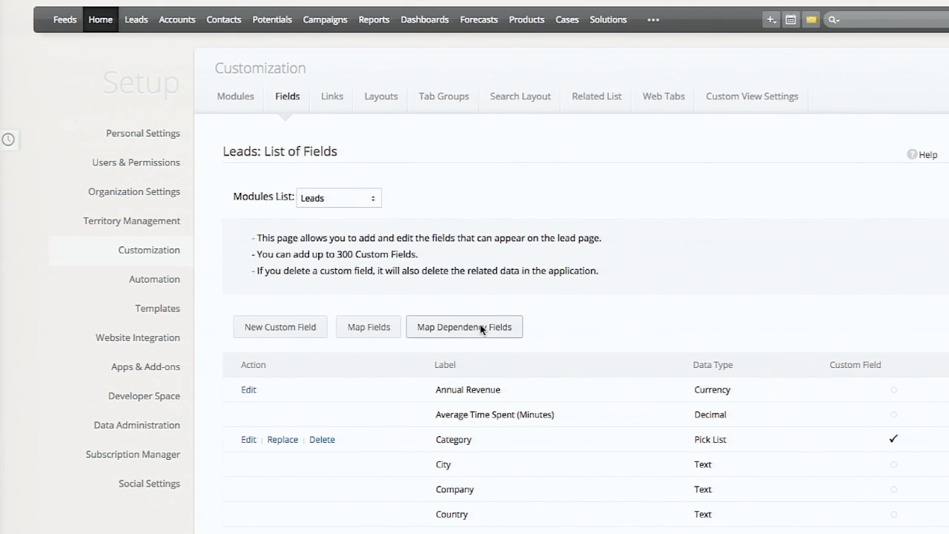
# - Open the lead with the OnlineStore source for editing
pyautogui.click(136, 20)
pyautogui.click(121, 135)
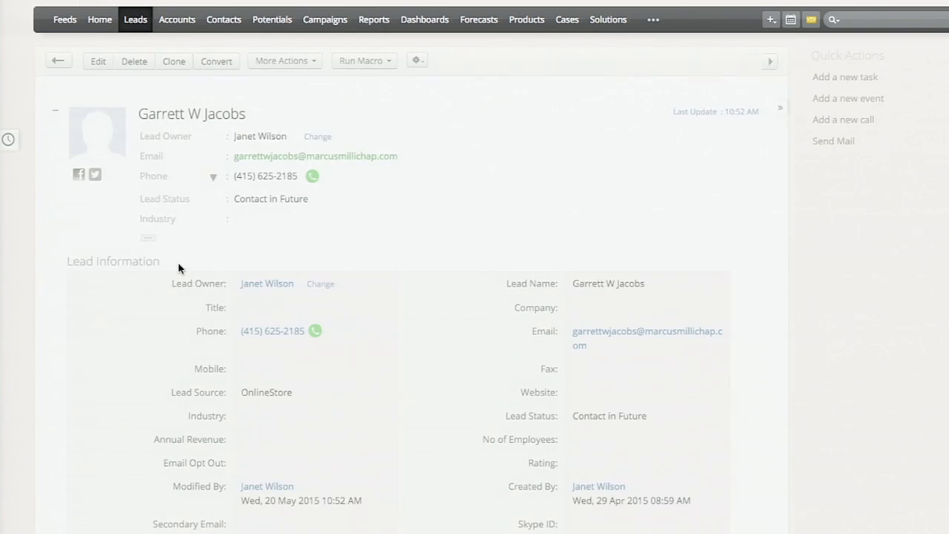
pyautogui.click(98, 61)
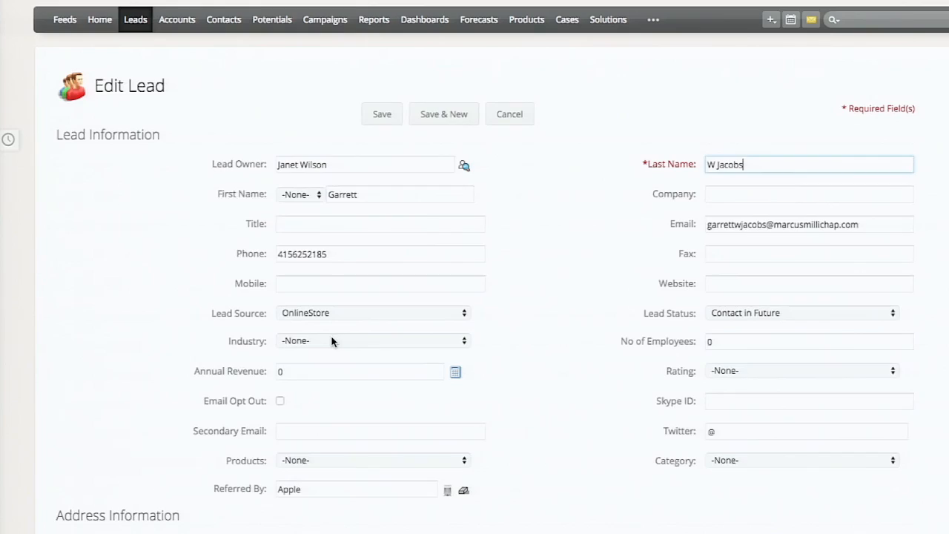
pyautogui.scroll(-1, 332, 341)
# - View the available options of the lead's Category and Products pick lists
pyautogui.click(743, 366)
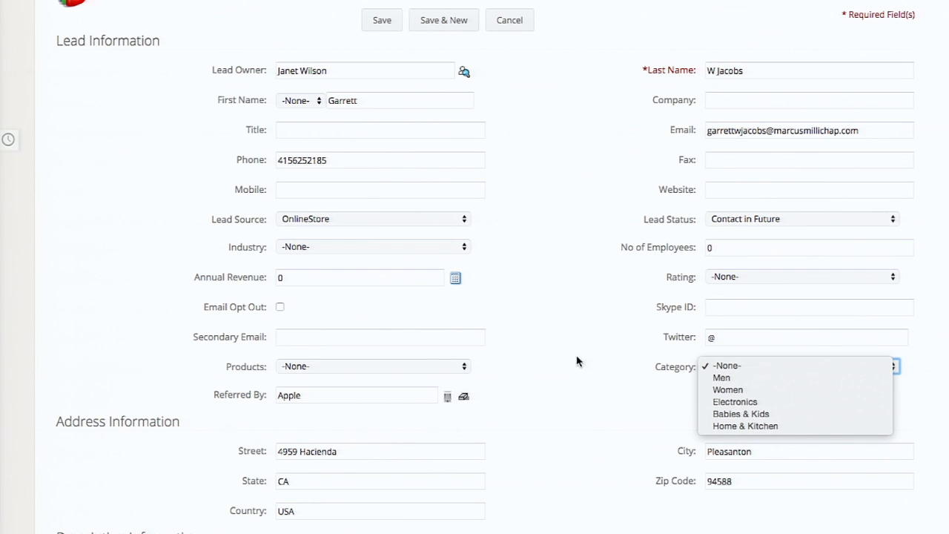
pyautogui.click(434, 369)
pyautogui.click(433, 369)
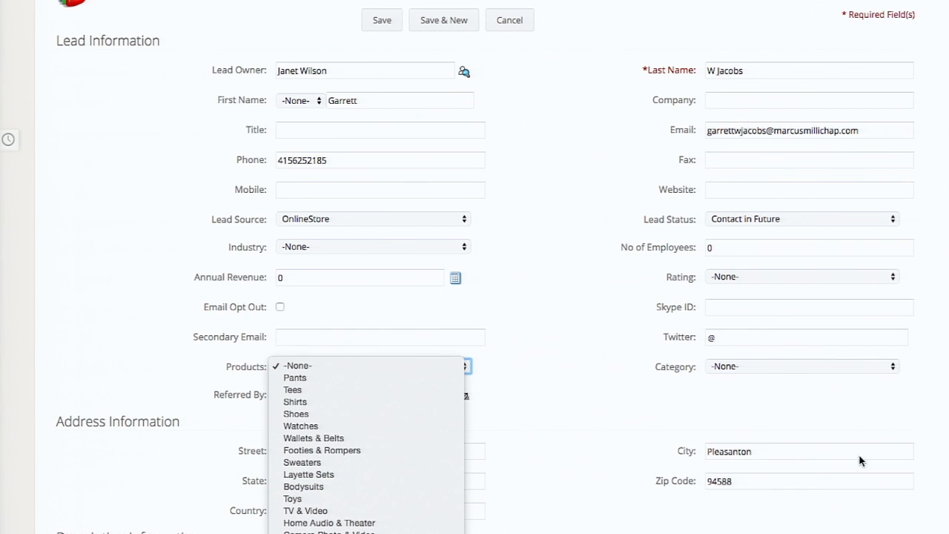
pyautogui.click(798, 399)
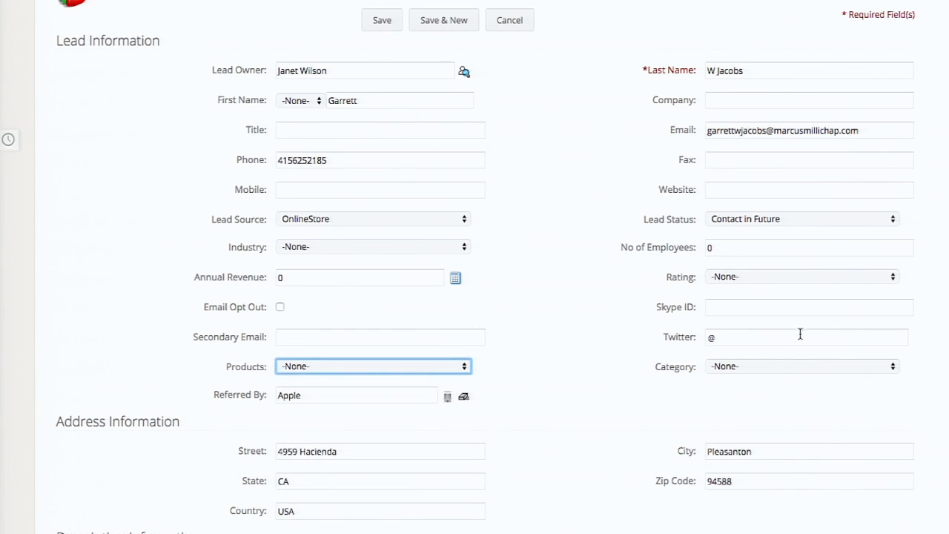
# - Set the lead's Category to Men and view the dependent Products options
pyautogui.click(792, 364)
pyautogui.click(783, 377)
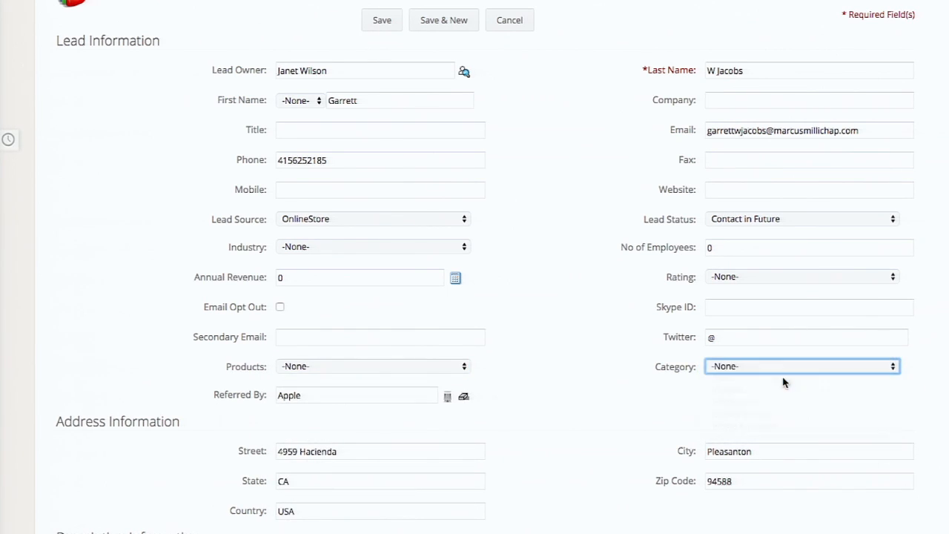
pyautogui.click(392, 371)
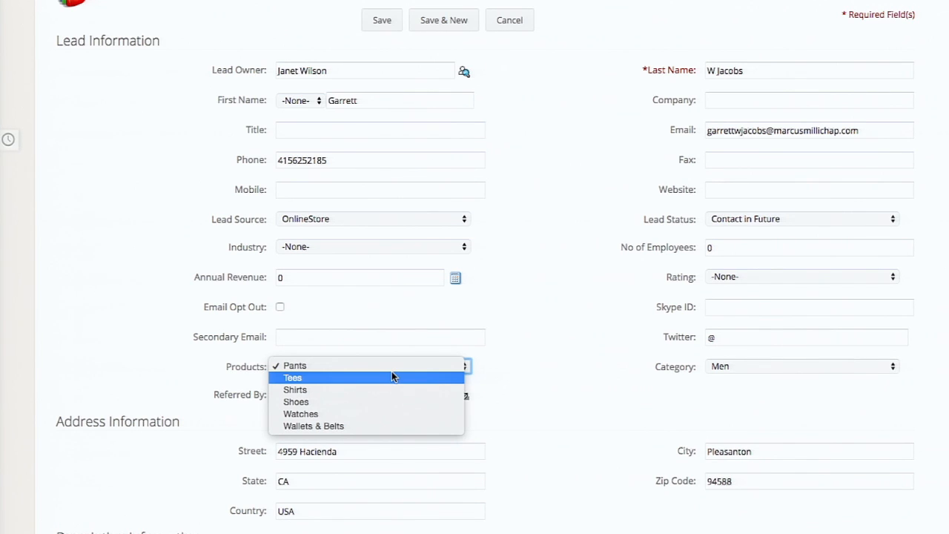
pyautogui.click(778, 371)
# - Set the lead's Category to Electronics and view the dependent Products options
pyautogui.click(776, 370)
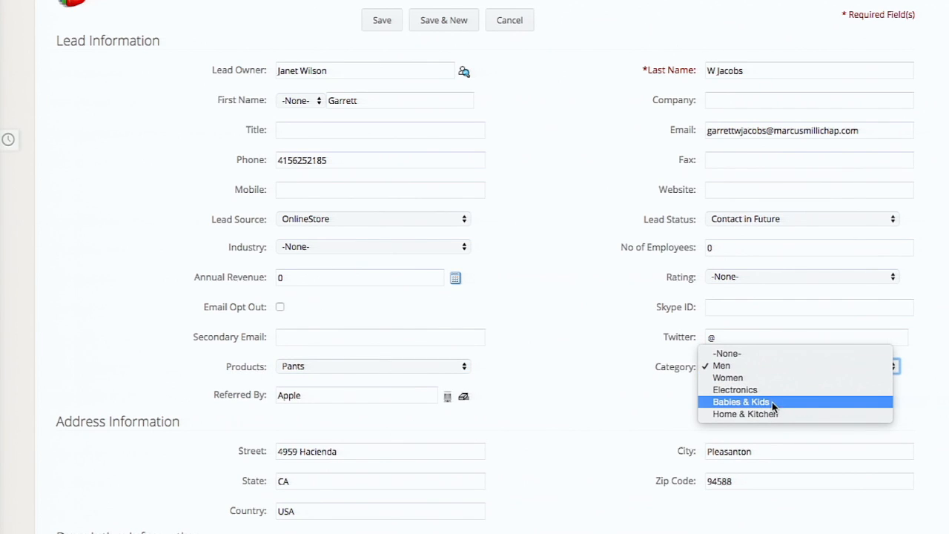
pyautogui.click(771, 391)
pyautogui.click(401, 371)
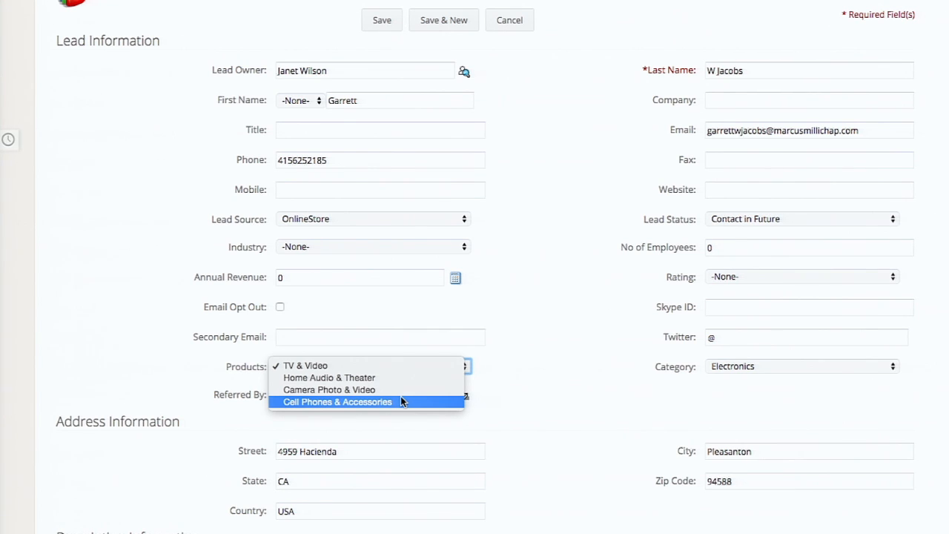
pyautogui.click(542, 304)
pyautogui.scroll(3, 563, 267)
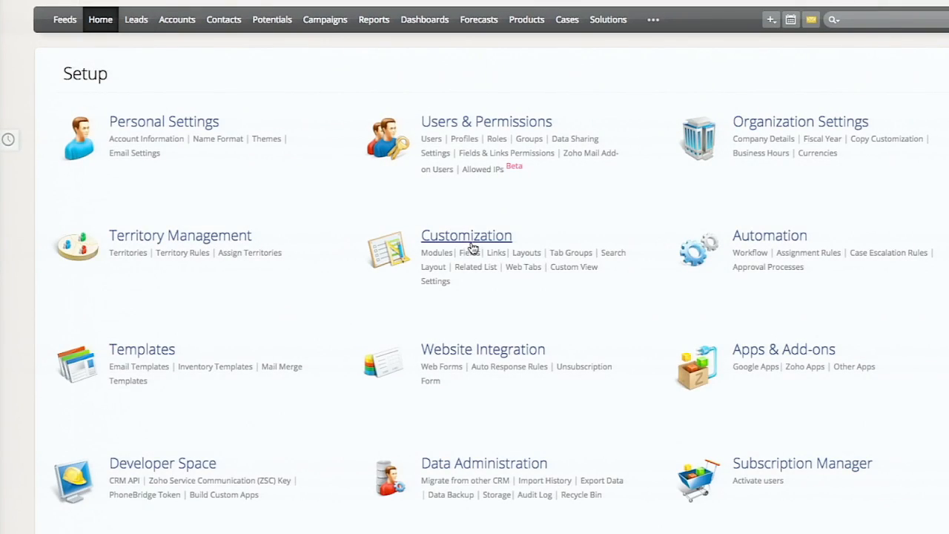
# - Start a new dependency mapping for Leads and view the Parent Field and Child Field choices
pyautogui.click(470, 252)
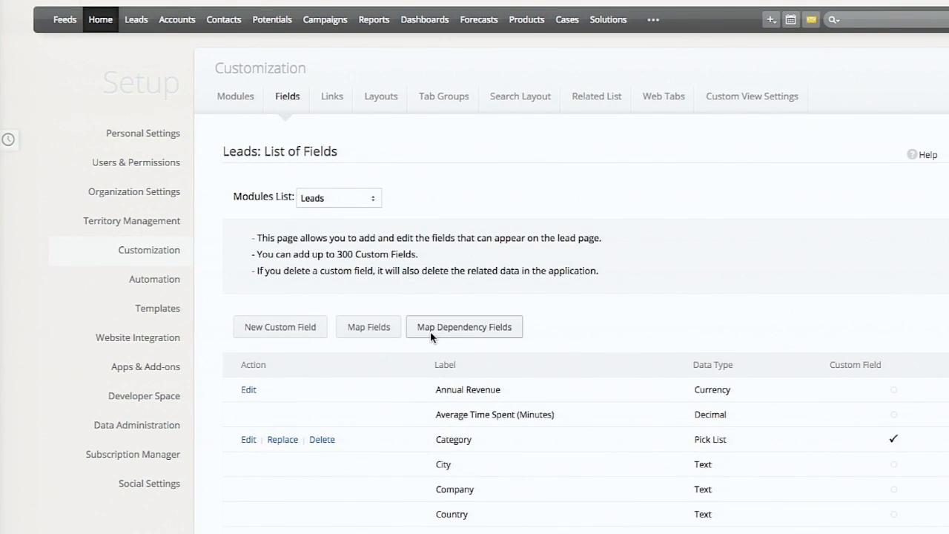
pyautogui.click(431, 330)
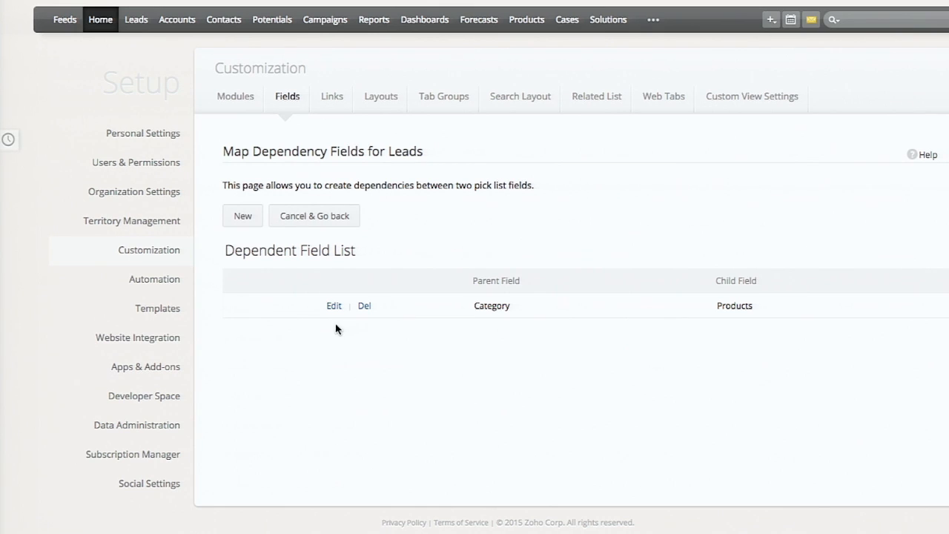
pyautogui.click(251, 214)
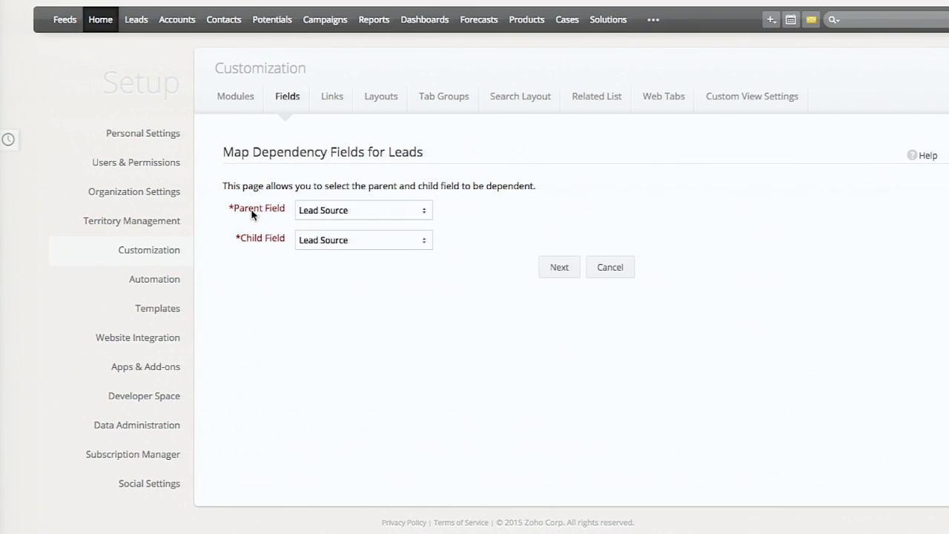
pyautogui.click(319, 211)
pyautogui.click(356, 210)
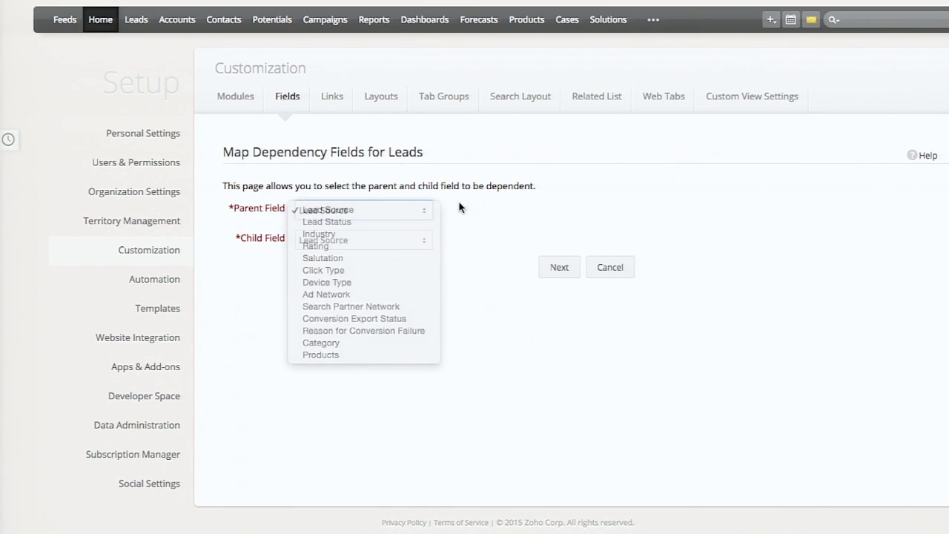
pyautogui.click(359, 242)
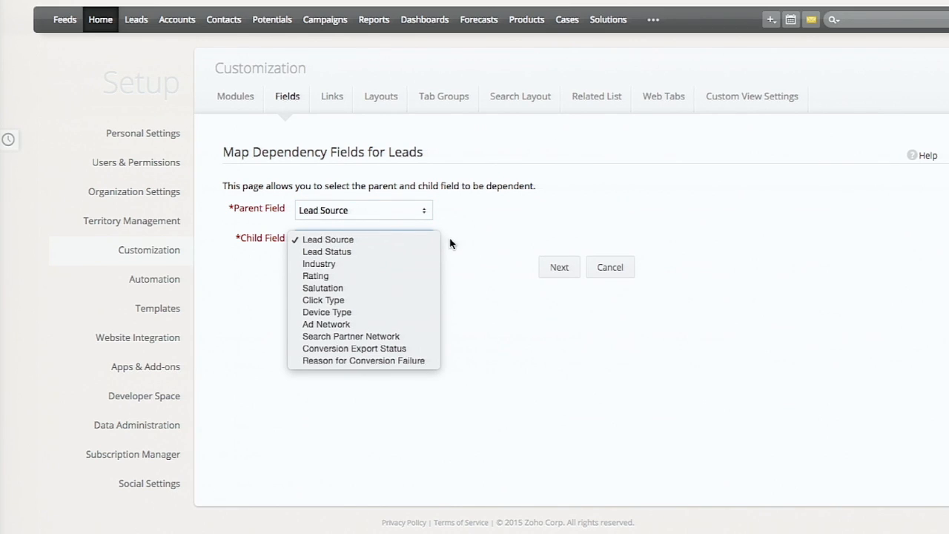
pyautogui.click(468, 246)
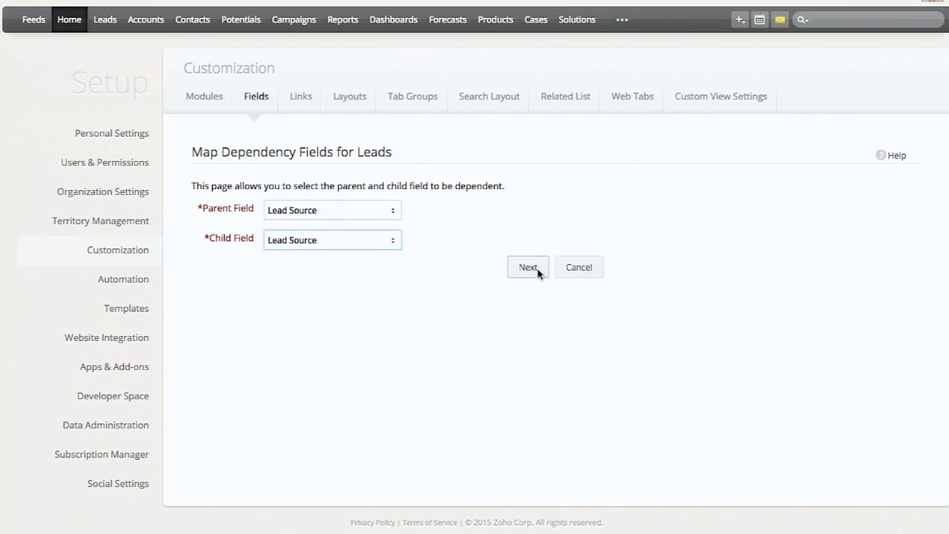
# - Leave the new dependency and open the existing Category and Products dependency for editing
pyautogui.click(261, 100)
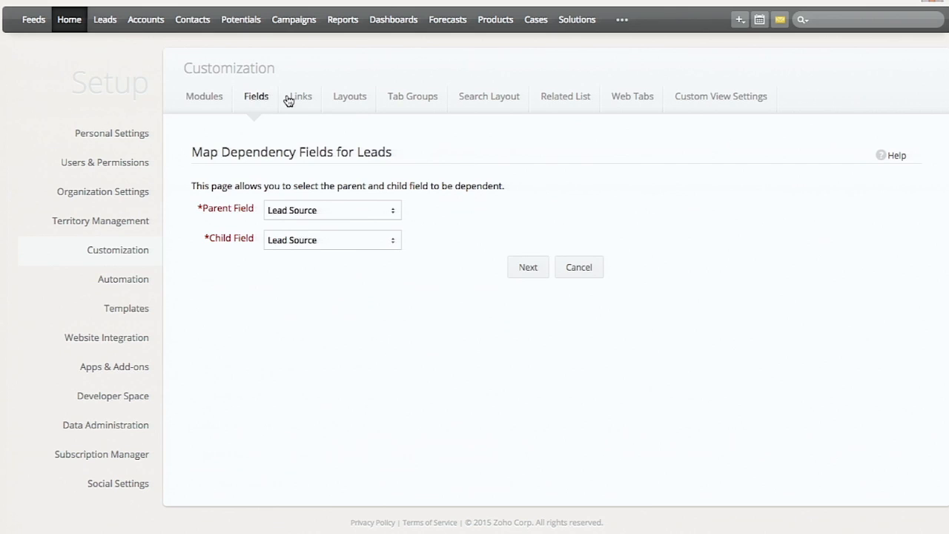
pyautogui.click(288, 99)
pyautogui.click(251, 97)
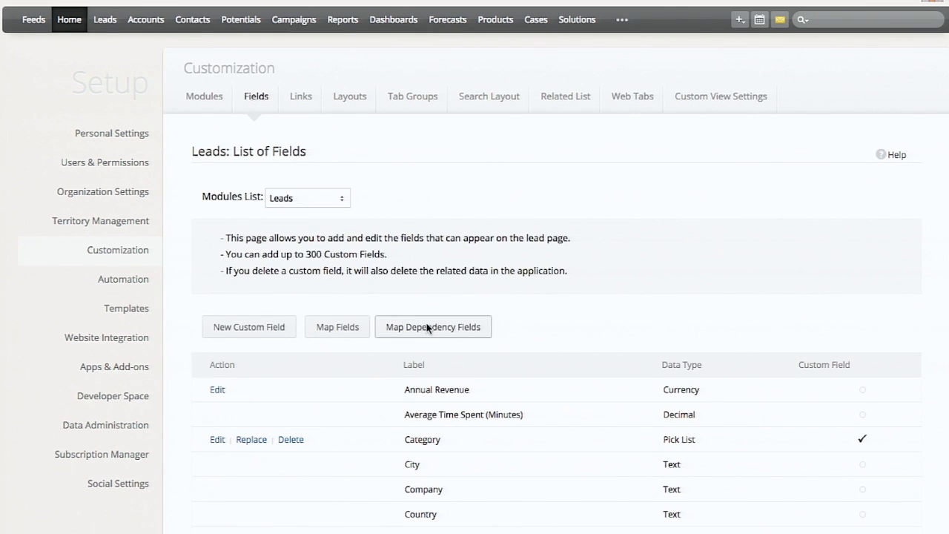
pyautogui.click(427, 327)
pyautogui.click(302, 308)
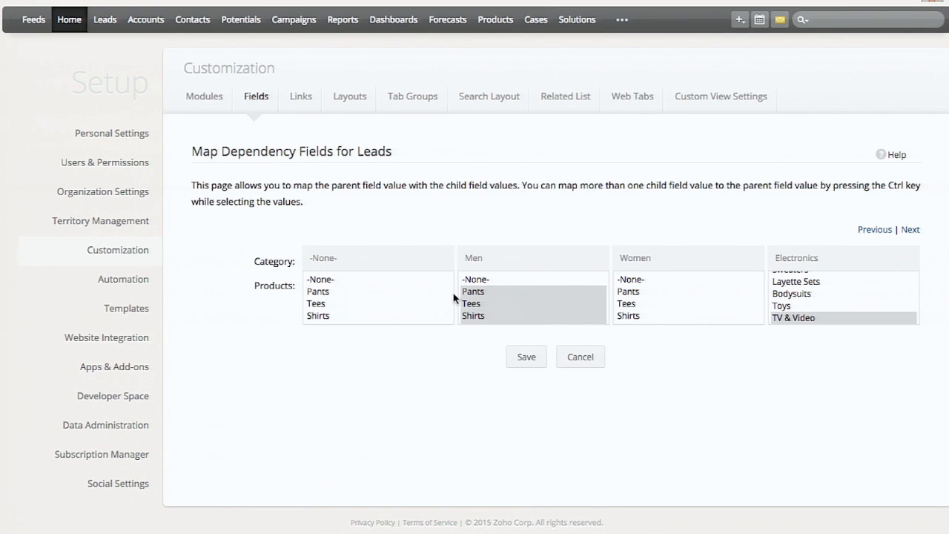
# - Examine the Products values mapped to each Category value and return to the Leads field list
pyautogui.scroll(-3, 488, 291)
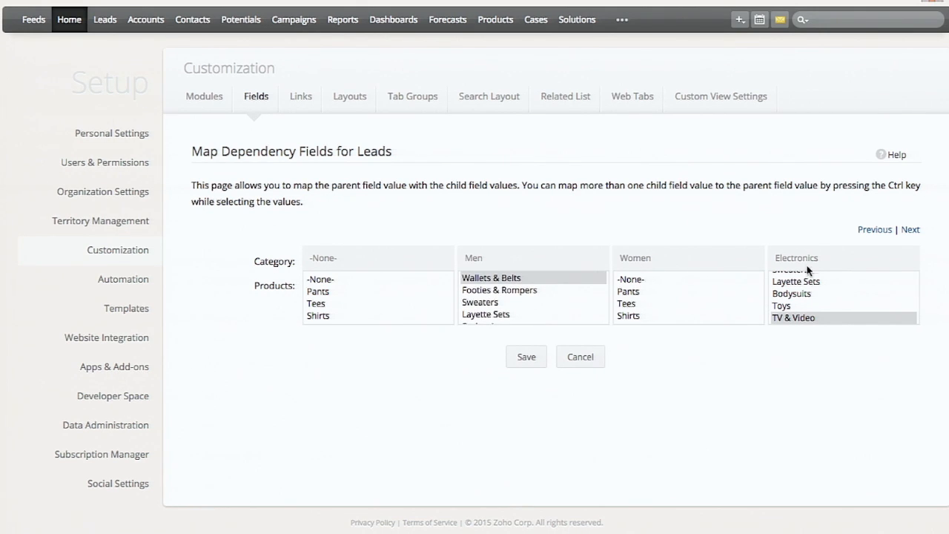
pyautogui.click(912, 231)
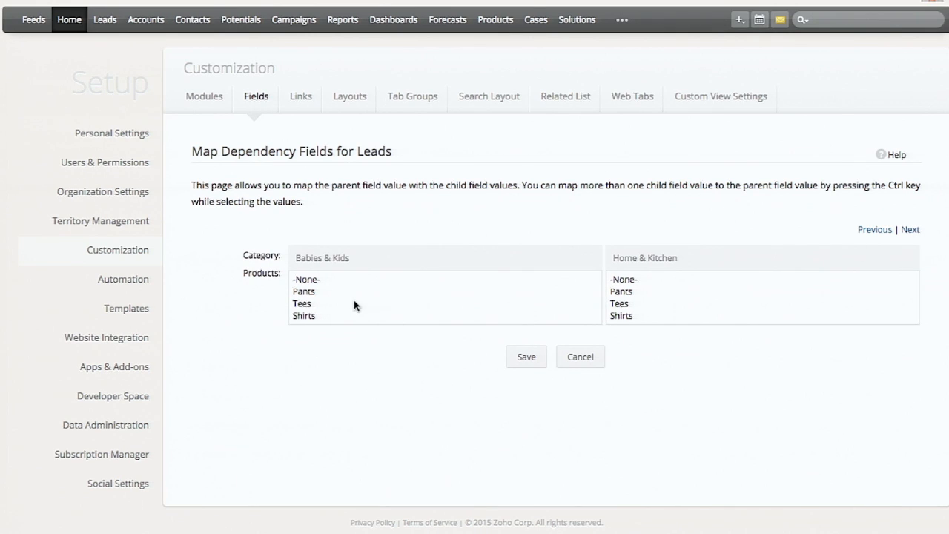
pyautogui.scroll(-5, 647, 296)
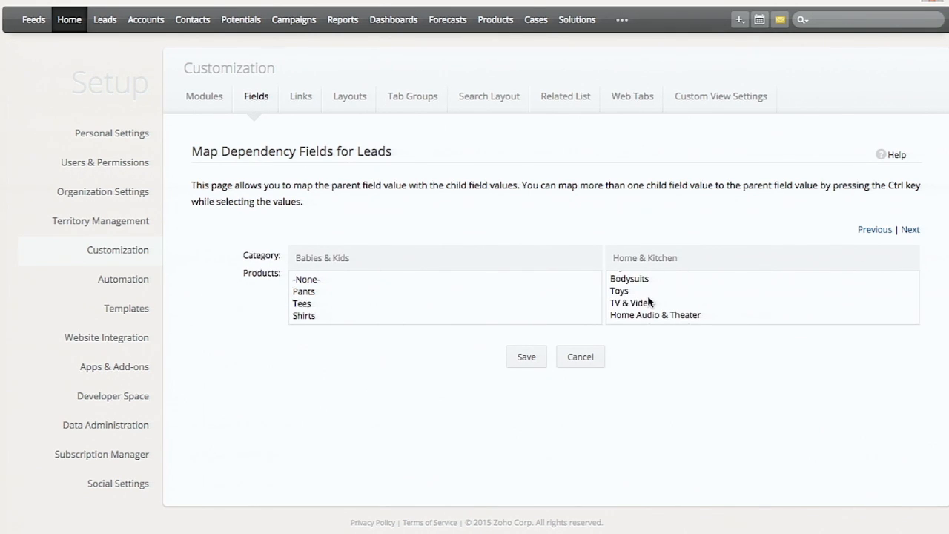
pyautogui.click(299, 97)
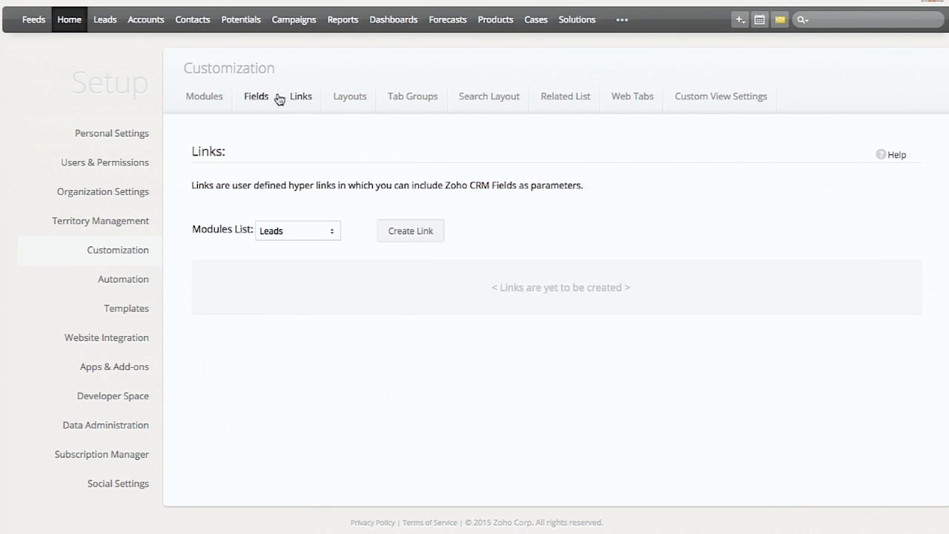
pyautogui.click(258, 96)
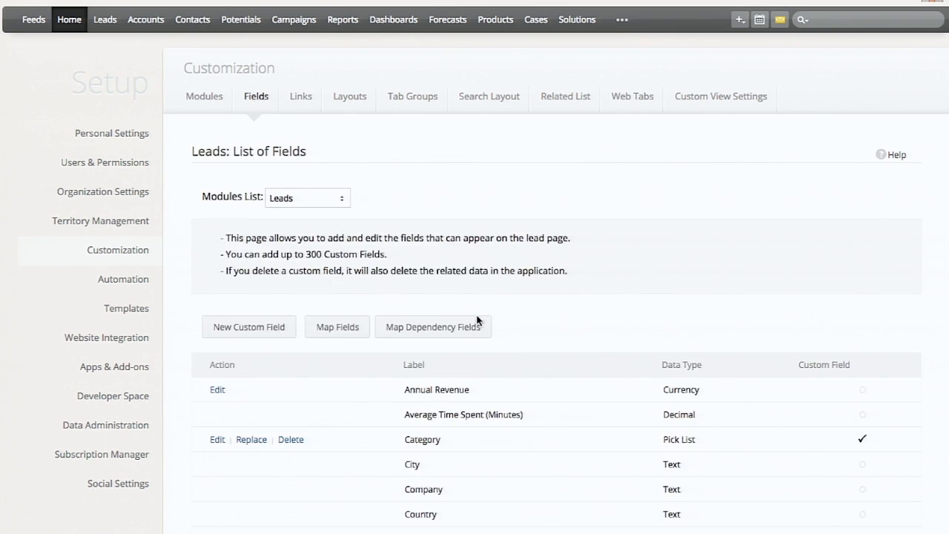
# - List the fields of the Potentials module and open the NSC CORP- potential for editing
pyautogui.click(338, 199)
pyautogui.click(329, 235)
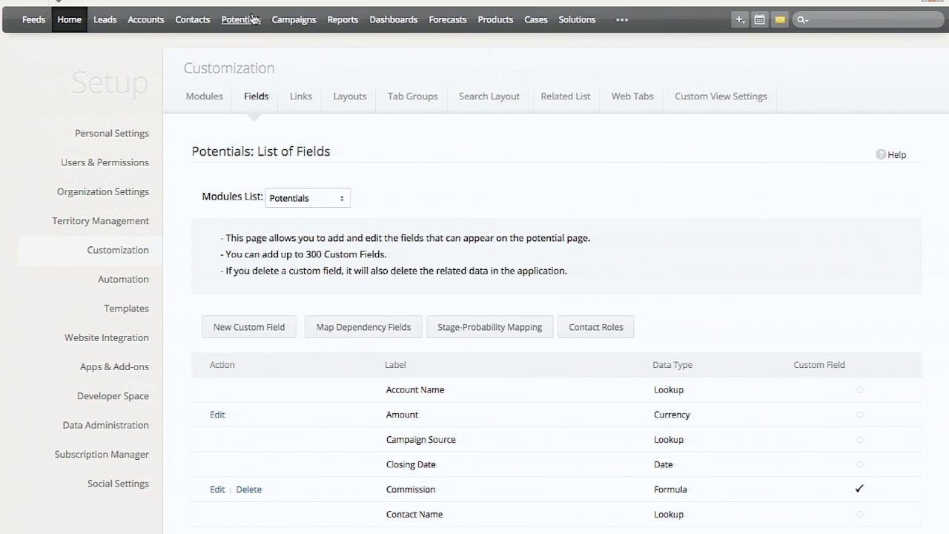
pyautogui.click(253, 19)
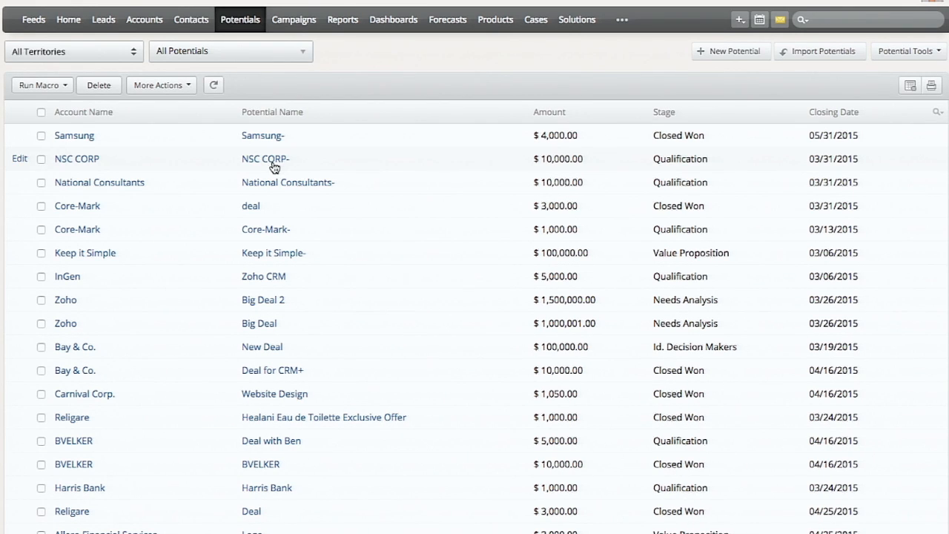
pyautogui.click(271, 163)
pyautogui.click(69, 61)
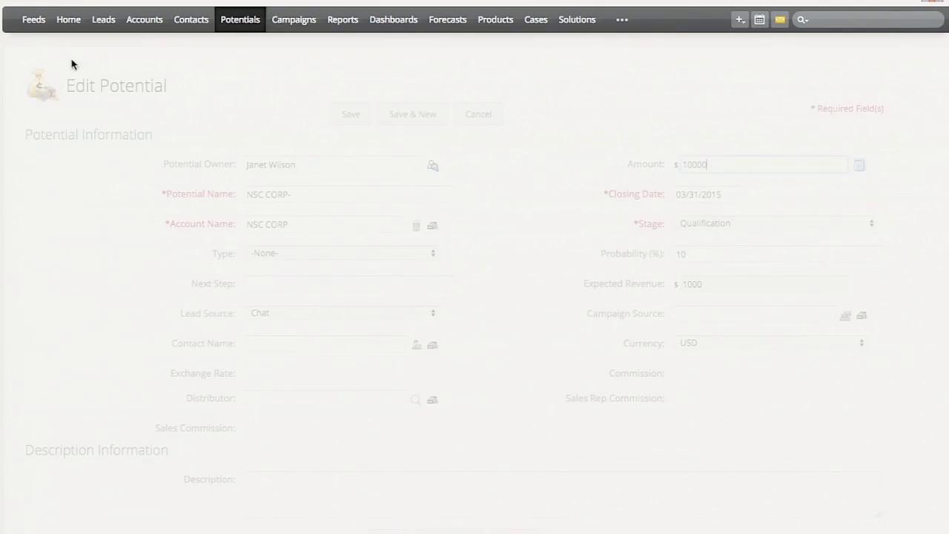
# - Try Id. Decision Makers and another option as the potential's Stage to compare with its Probability (%)
pyautogui.click(774, 228)
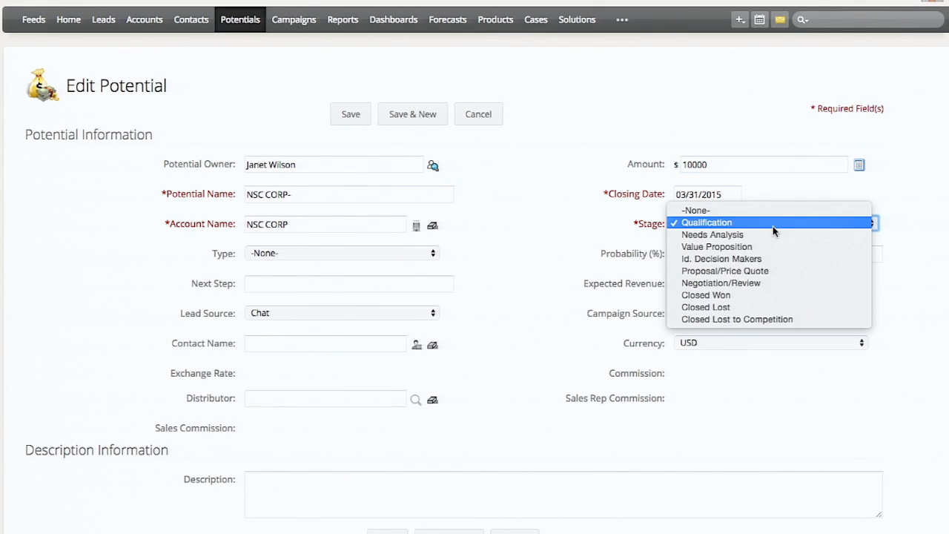
pyautogui.click(650, 258)
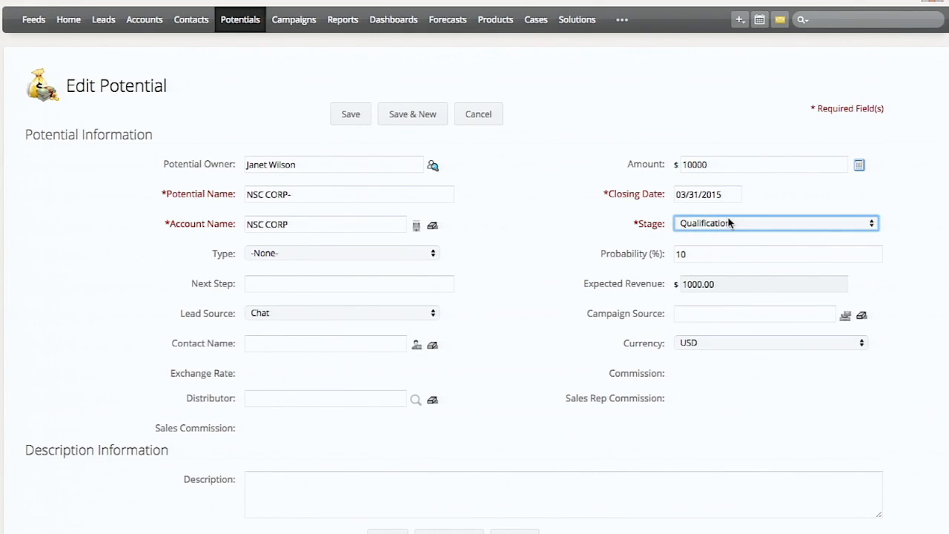
pyautogui.click(727, 224)
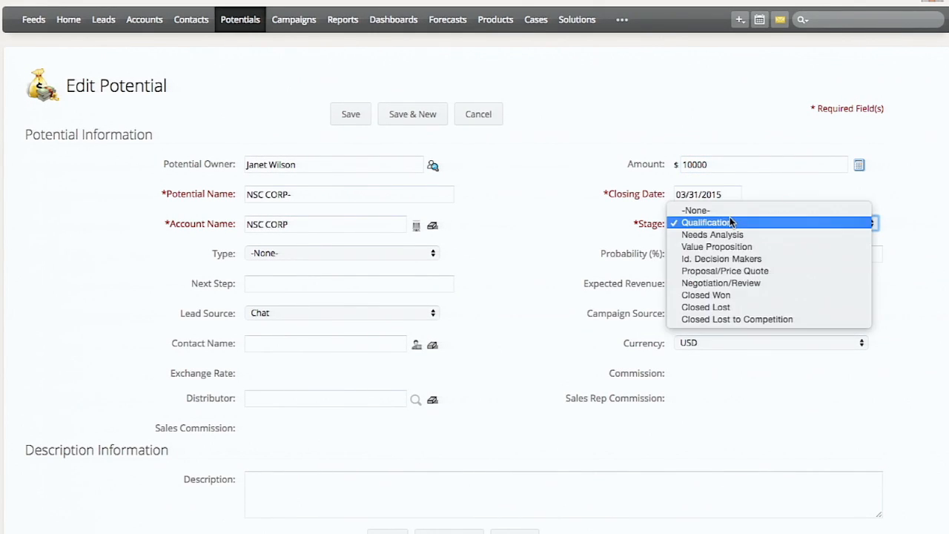
pyautogui.click(740, 259)
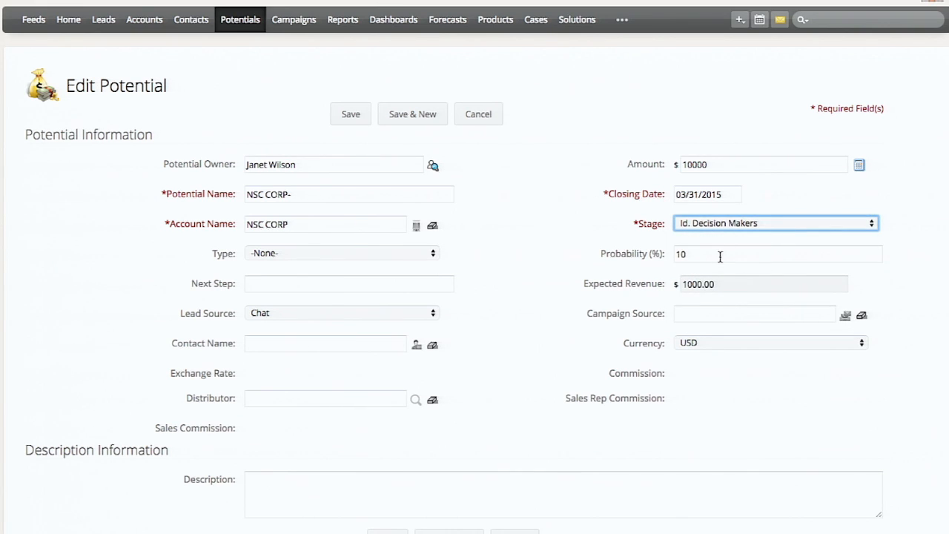
pyautogui.click(729, 222)
pyautogui.click(723, 247)
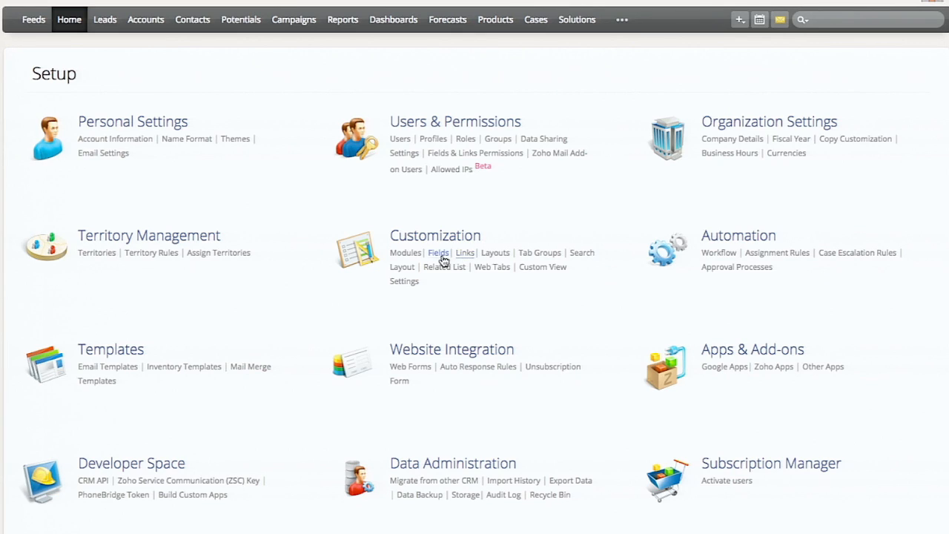
# - Return to the field customization for Potentials and open the Stage-Probability Mapping
pyautogui.click(443, 259)
pyautogui.click(330, 199)
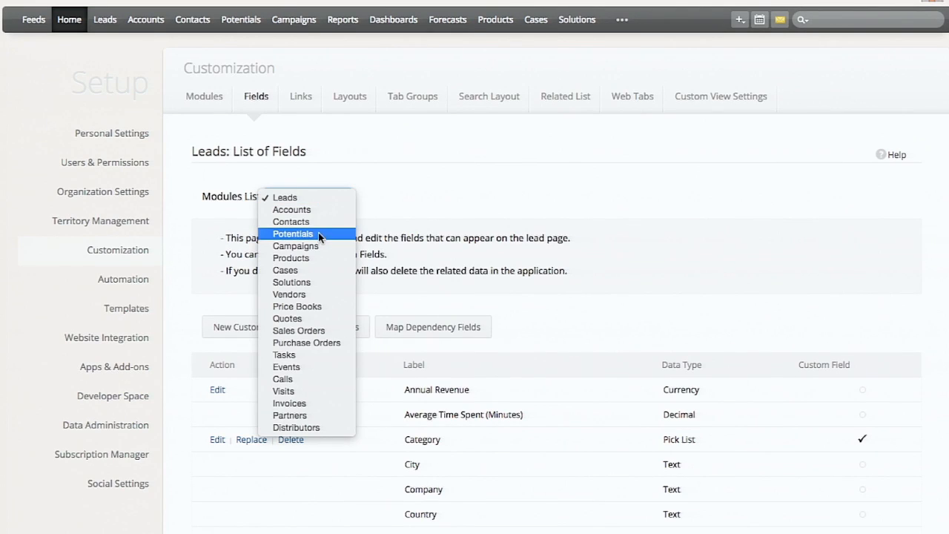
pyautogui.click(317, 235)
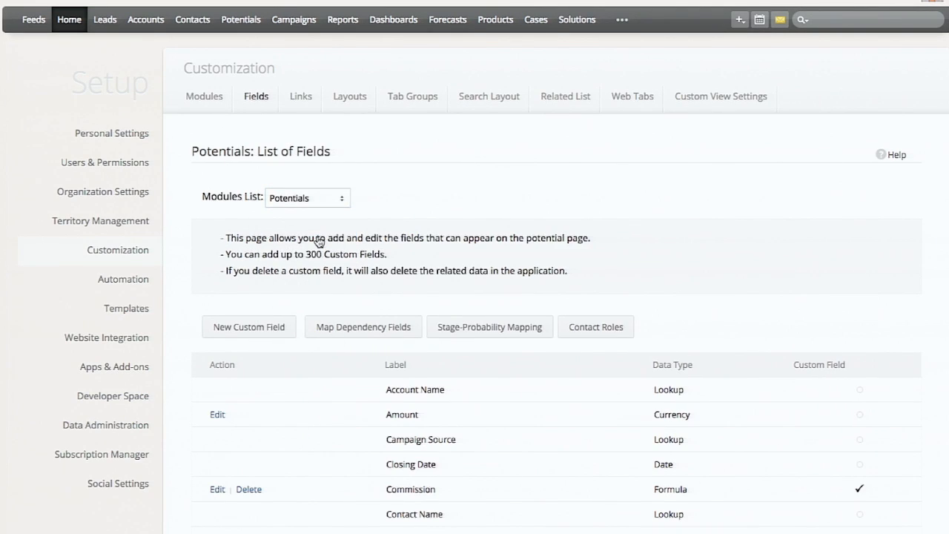
pyautogui.click(502, 324)
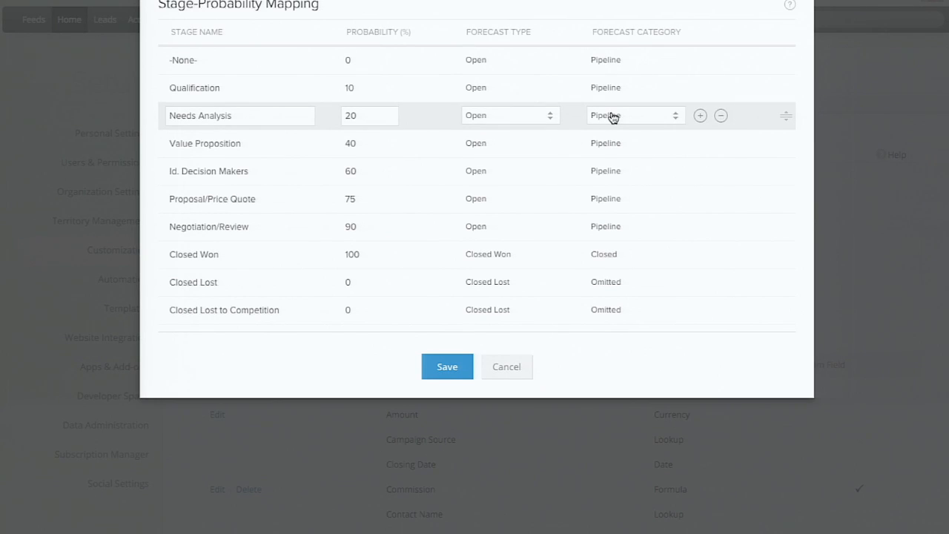
# - View the Forecast Category options for the Needs Analysis stage and leave the mapping without saving
pyautogui.click(613, 117)
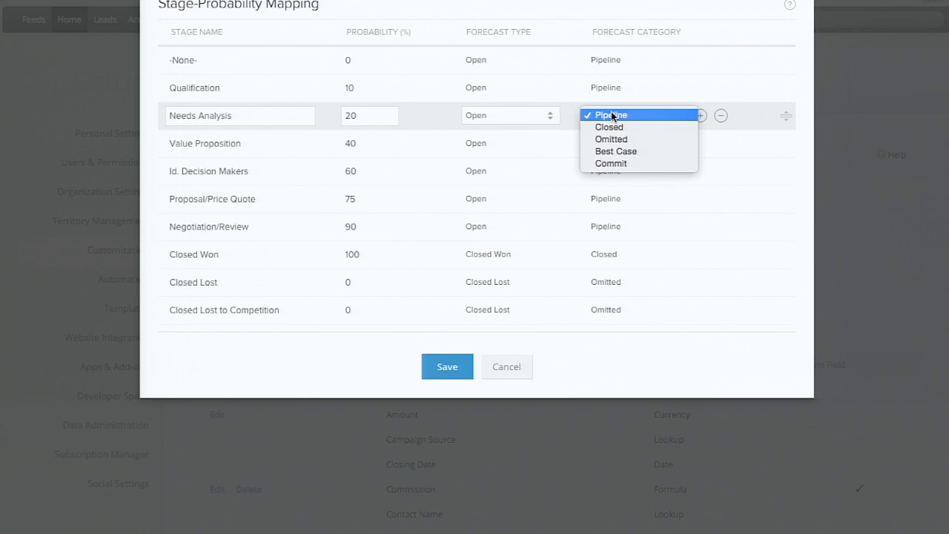
pyautogui.click(694, 376)
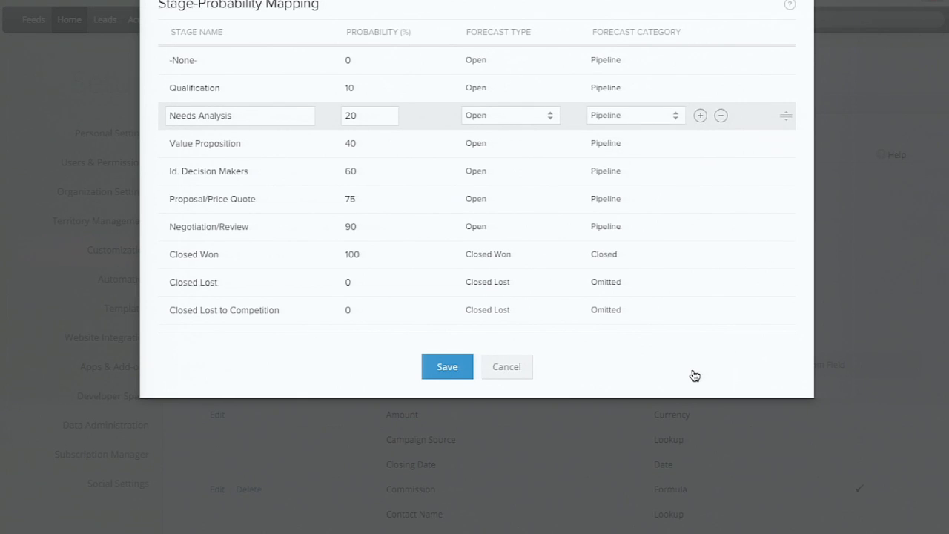
pyautogui.click(511, 370)
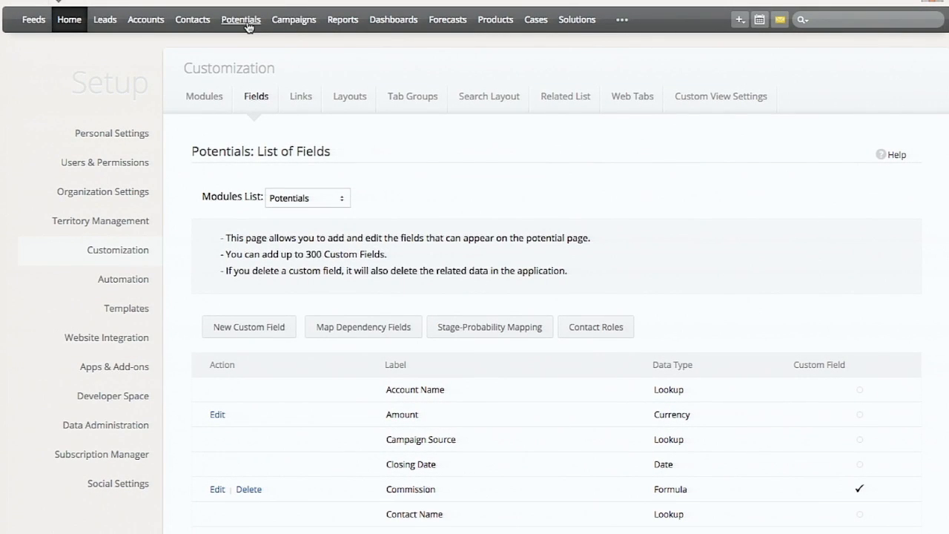
# - Examine the pipeline potentials and their stages, and the closed potentials behind the Zoho Corporation forecast
pyautogui.click(249, 26)
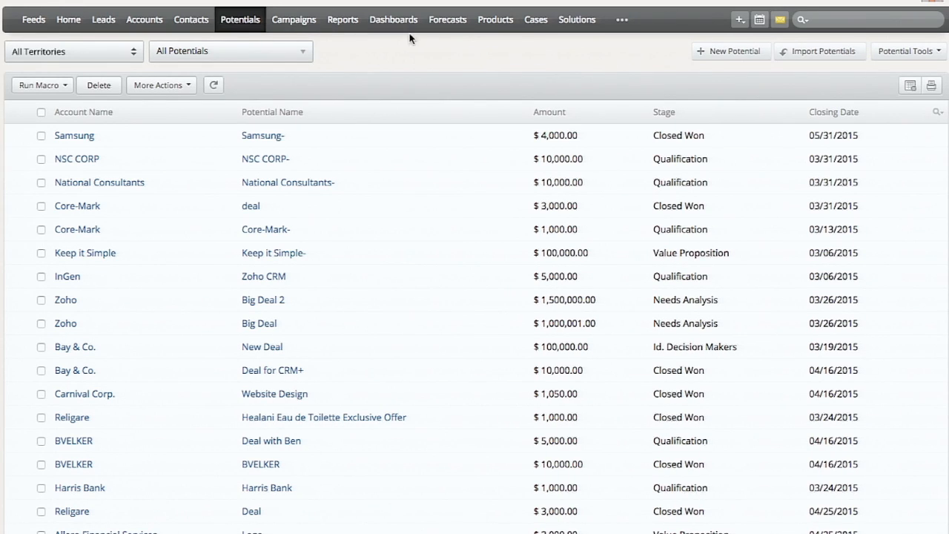
pyautogui.click(445, 25)
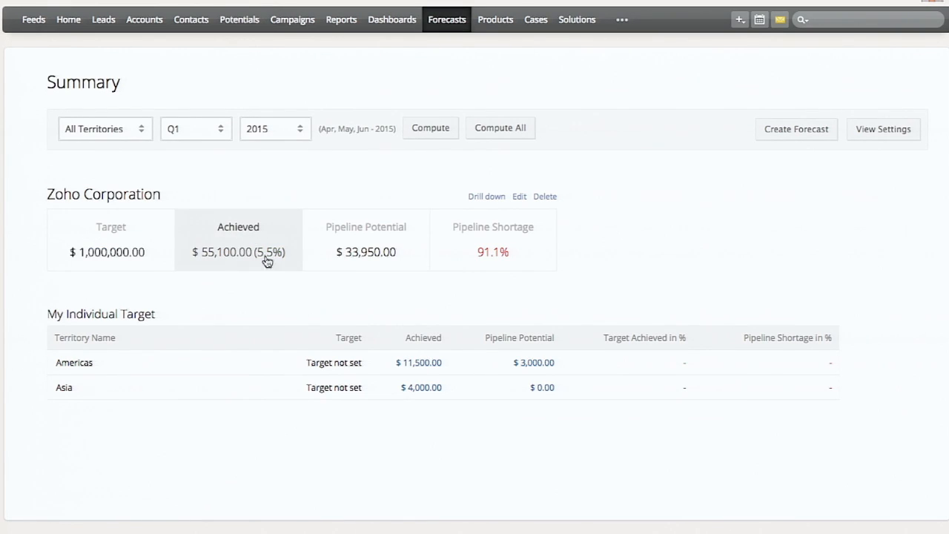
pyautogui.click(376, 245)
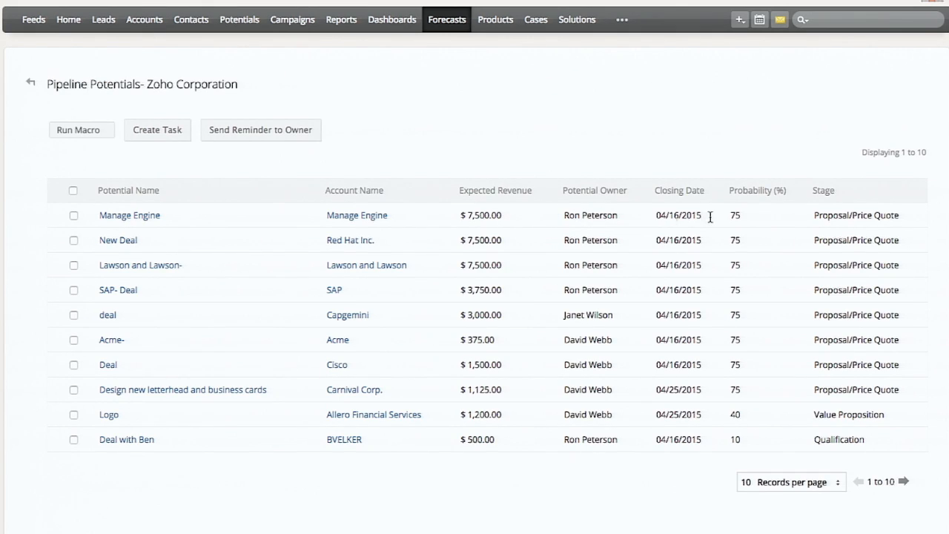
pyautogui.moveTo(823, 215); pyautogui.dragTo(874, 438)
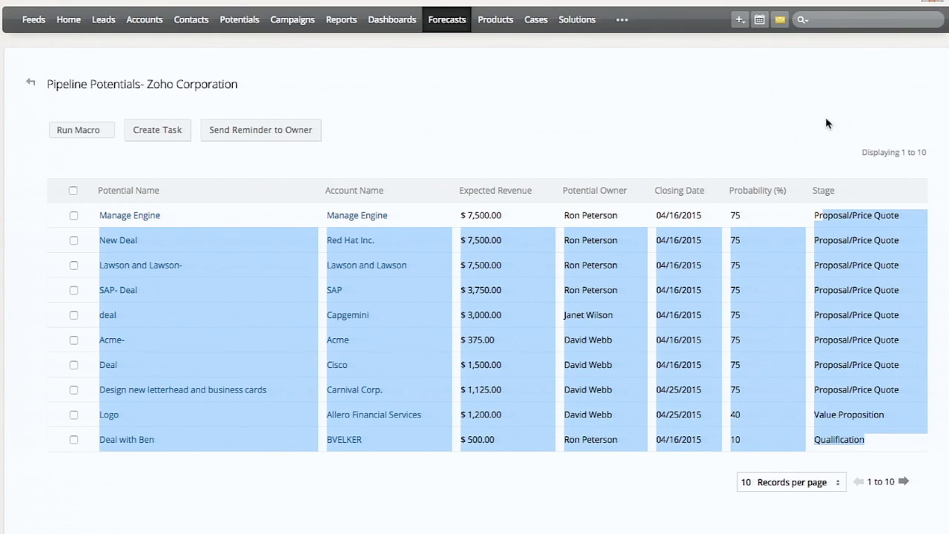
pyautogui.click(33, 87)
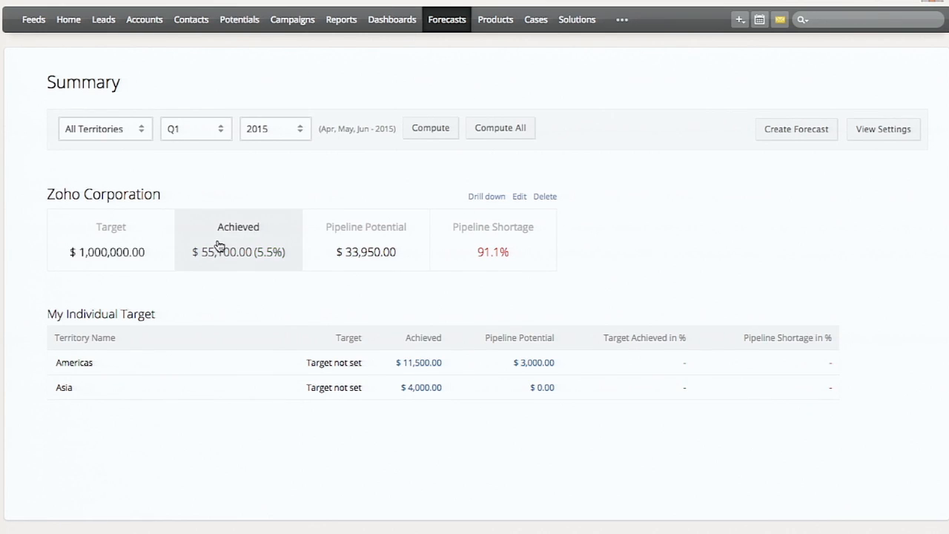
pyautogui.click(232, 245)
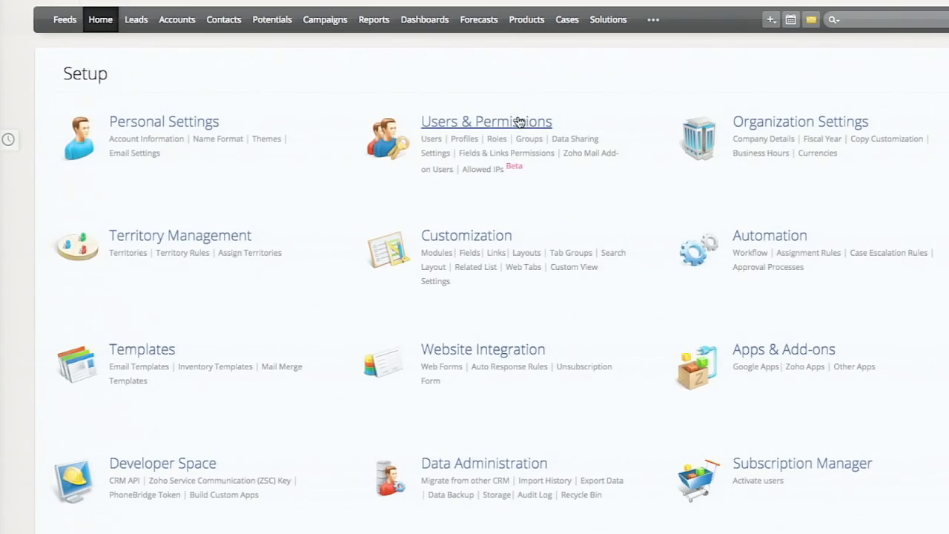
# - Open the Guest profile for editing and enable Tab Visibility for Leads
pyautogui.click(466, 140)
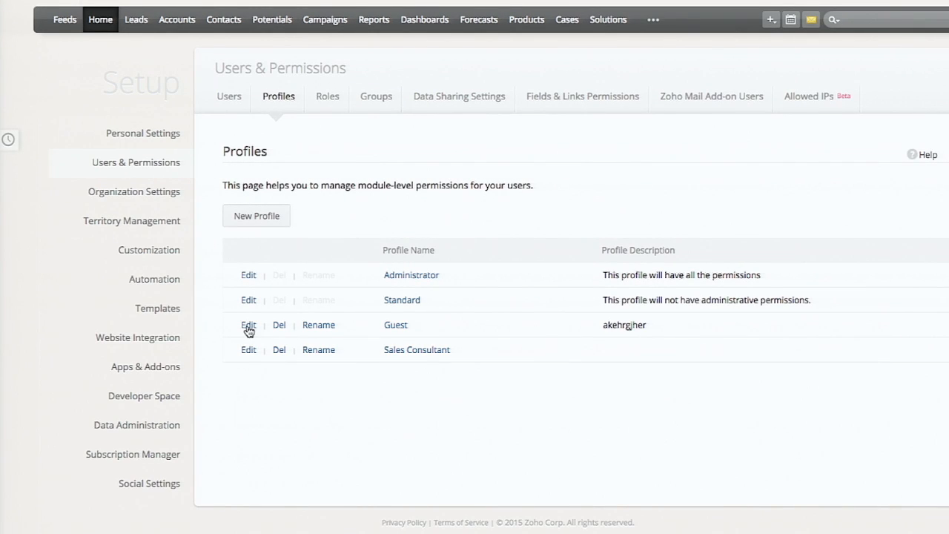
pyautogui.click(249, 328)
pyautogui.scroll(-2, 390, 303)
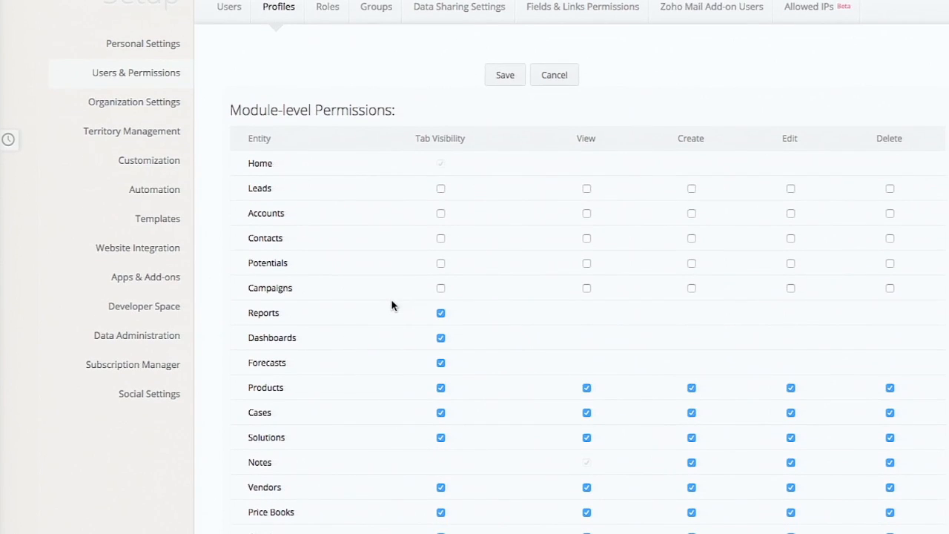
pyautogui.moveTo(419, 138); pyautogui.dragTo(494, 140)
pyautogui.scroll(-1, 393, 239)
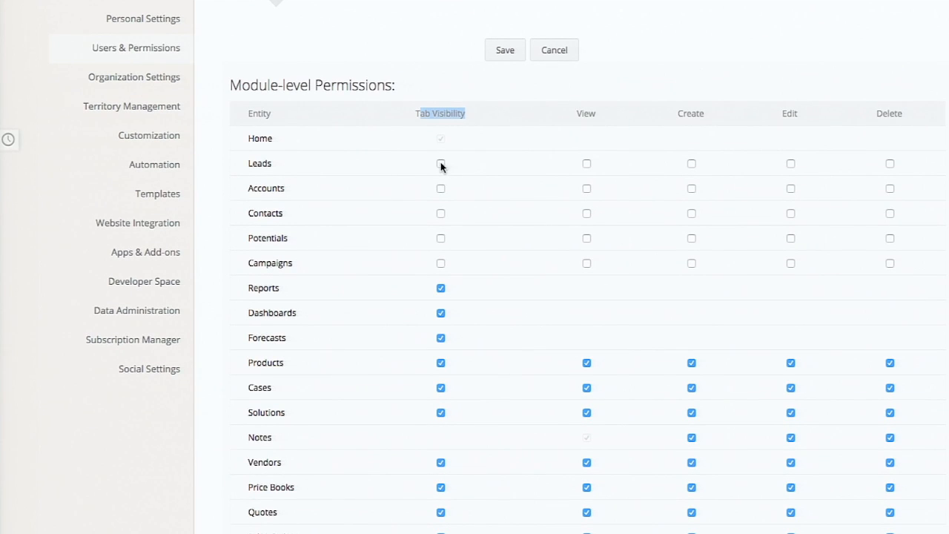
pyautogui.click(441, 164)
# - Examine the Guest profile's remaining permissions, from documents and import to general permissions, and view the role hierarchy
pyautogui.scroll(-3, 651, 236)
pyautogui.scroll(-8, 651, 237)
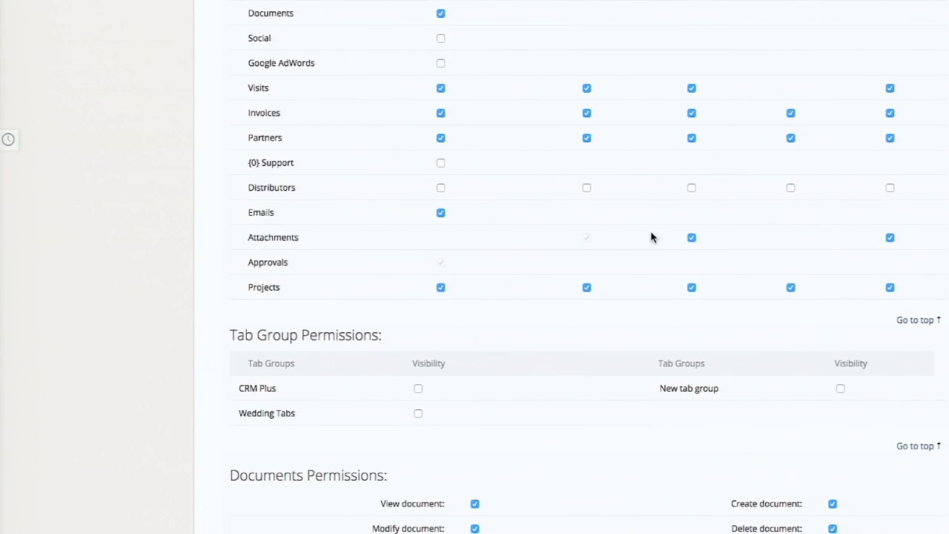
pyautogui.scroll(-7, 451, 295)
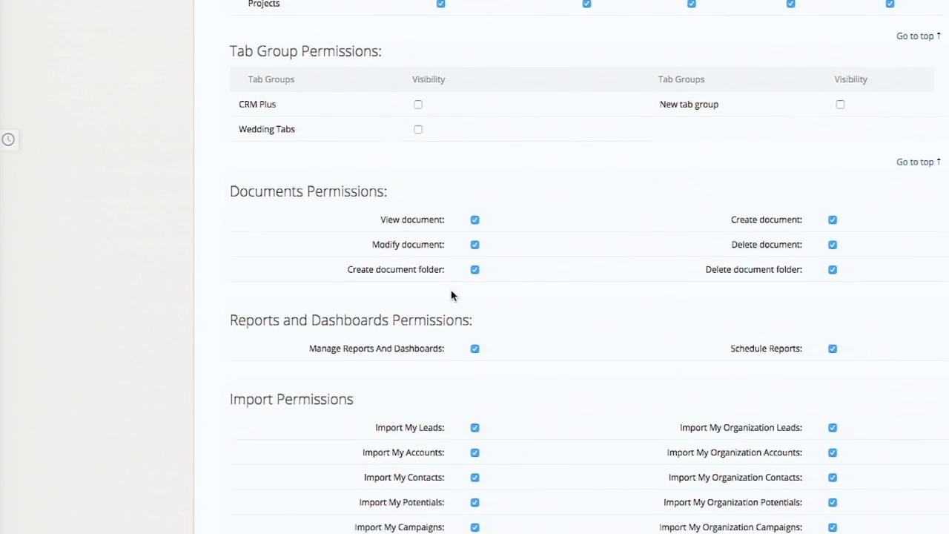
pyautogui.scroll(-8, 451, 291)
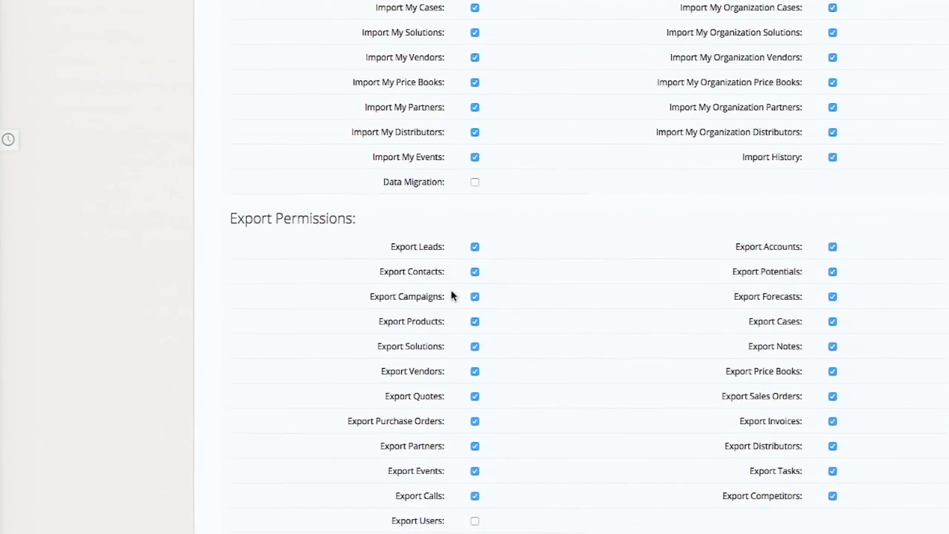
pyautogui.scroll(-3, 451, 294)
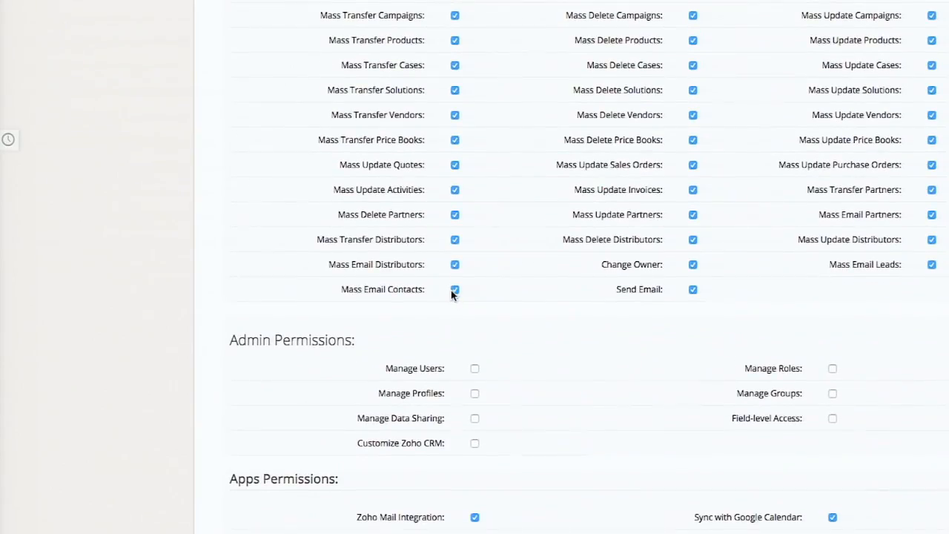
pyautogui.scroll(-8, 453, 295)
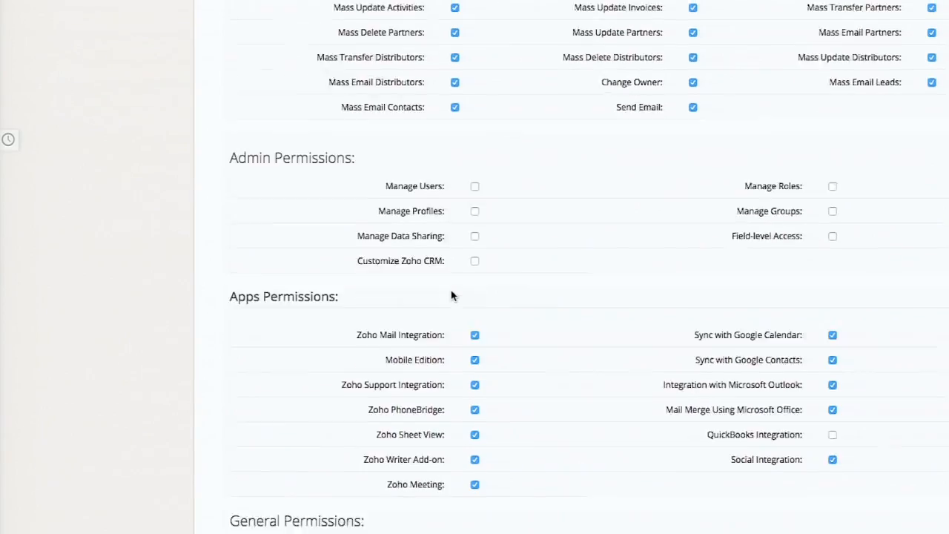
pyautogui.scroll(-3, 452, 295)
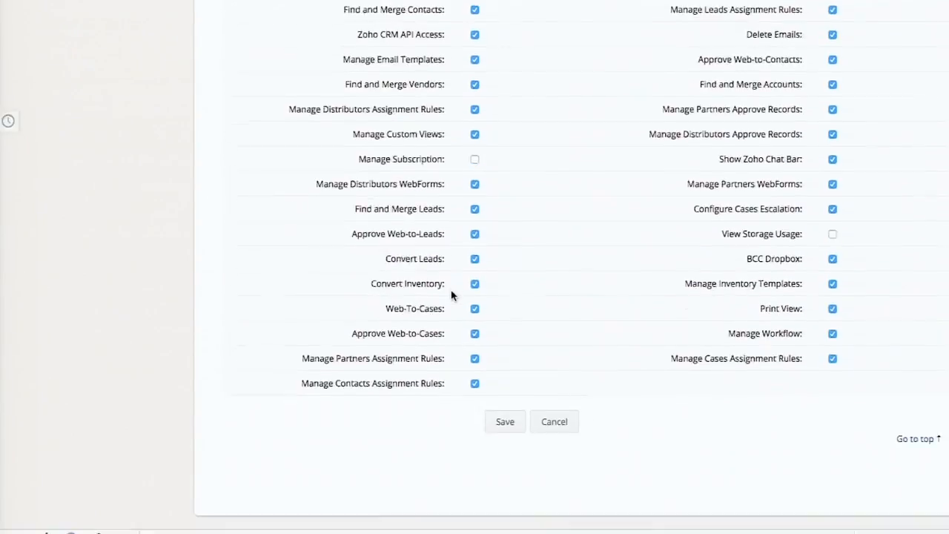
pyautogui.scroll(20, 453, 295)
pyautogui.scroll(-1, 451, 294)
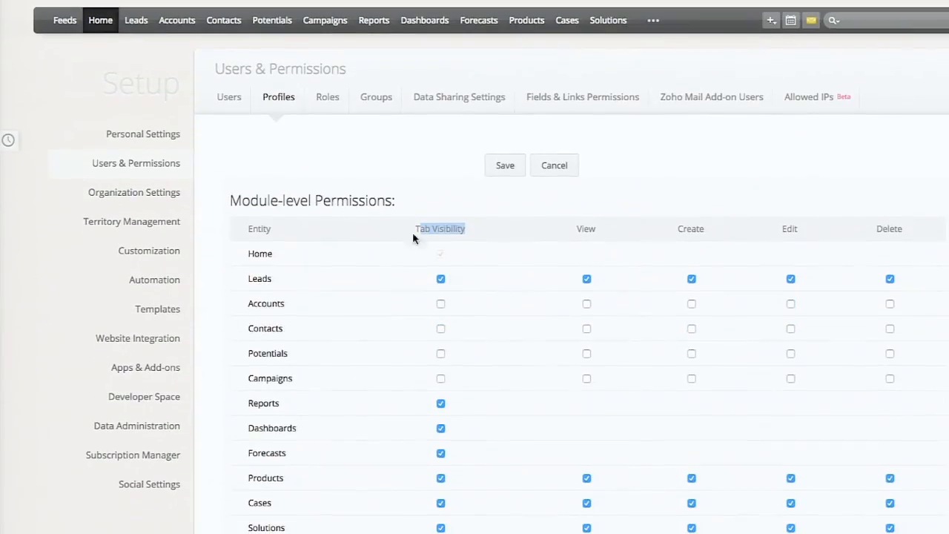
pyautogui.click(333, 99)
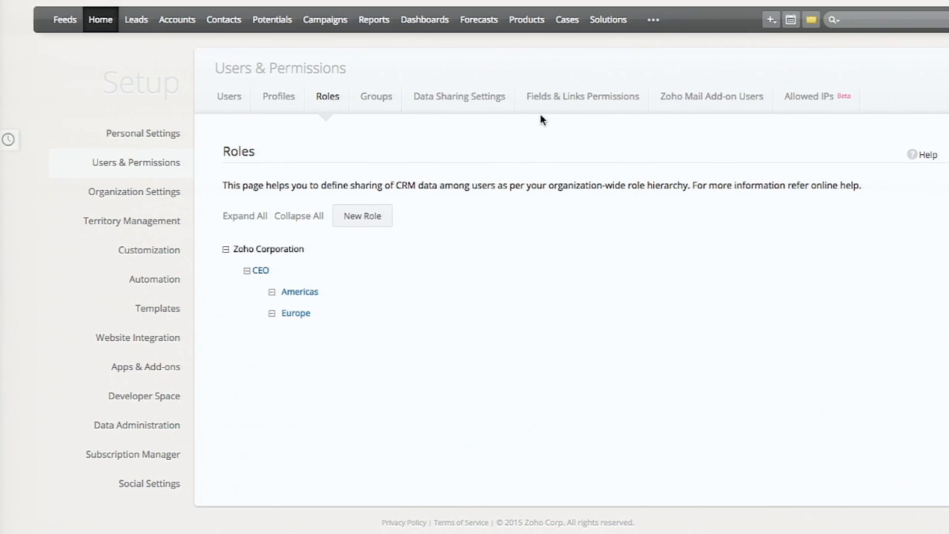
# - View the calendar's day schedule for May 20, 2015 and return to the Users & Permissions user list
pyautogui.click(791, 20)
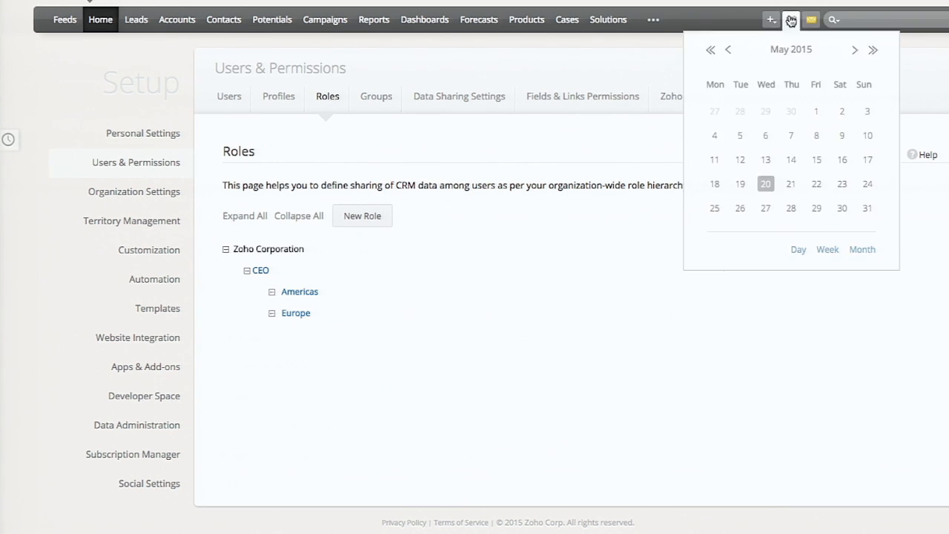
pyautogui.click(766, 185)
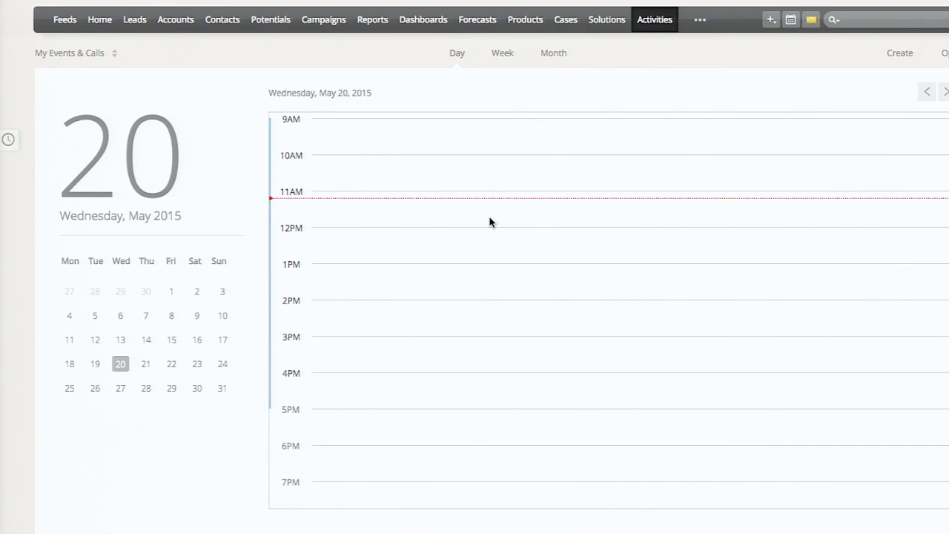
pyautogui.click(834, 2)
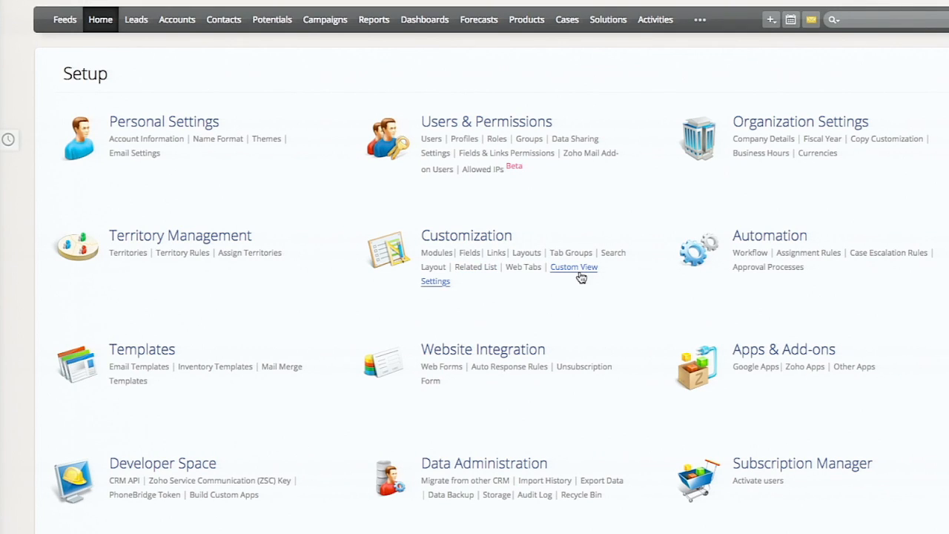
pyautogui.click(499, 120)
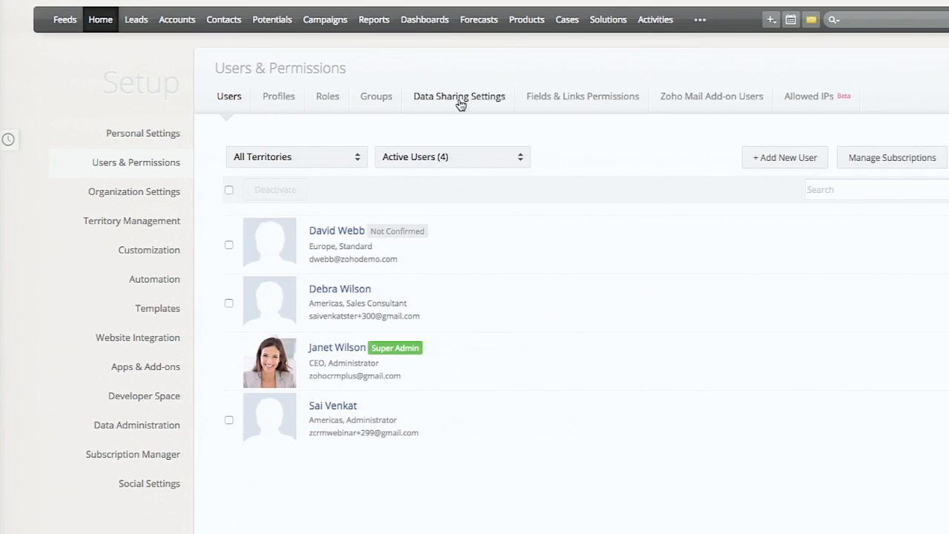
# - Examine the default access choices for the Activities module in the data sharing settings, closing the permission editor without saving
pyautogui.click(459, 104)
pyautogui.scroll(-1, 429, 383)
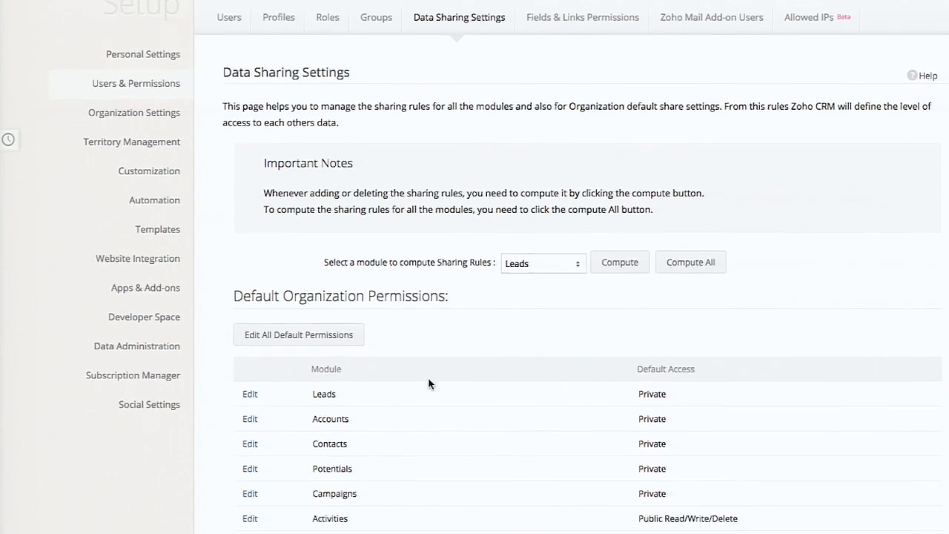
pyautogui.scroll(-2, 429, 384)
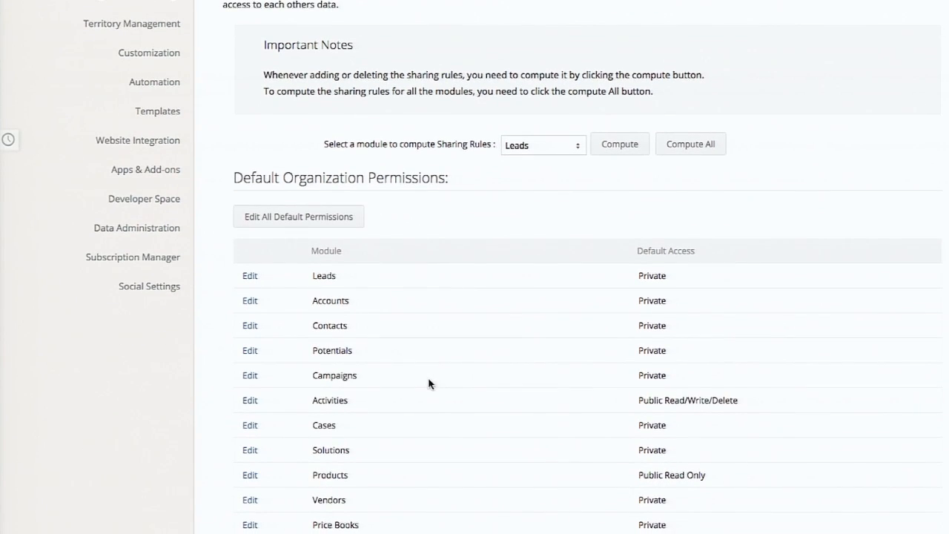
pyautogui.click(250, 402)
pyautogui.click(568, 273)
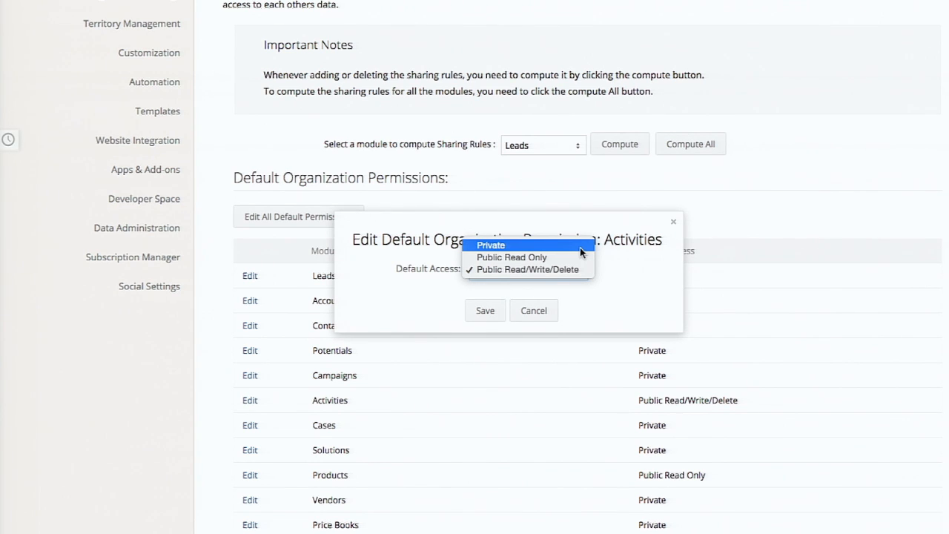
pyautogui.click(524, 316)
pyautogui.click(525, 319)
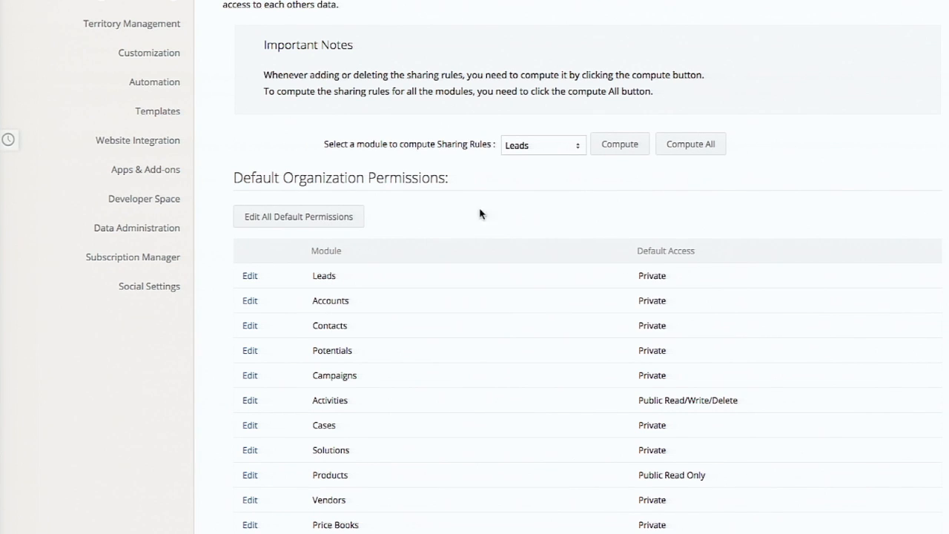
# - Start a new group and set its group source type to Users
pyautogui.scroll(3, 456, 106)
pyautogui.click(377, 100)
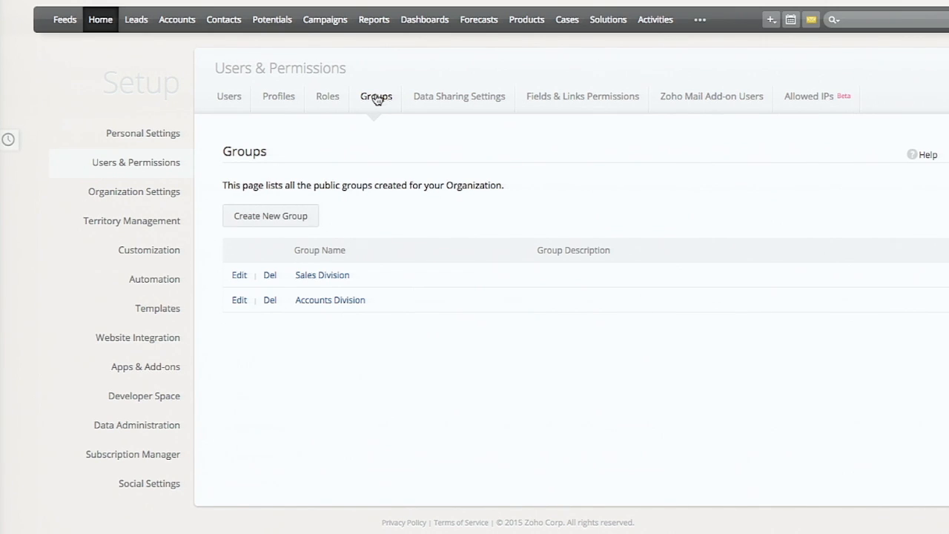
pyautogui.click(277, 217)
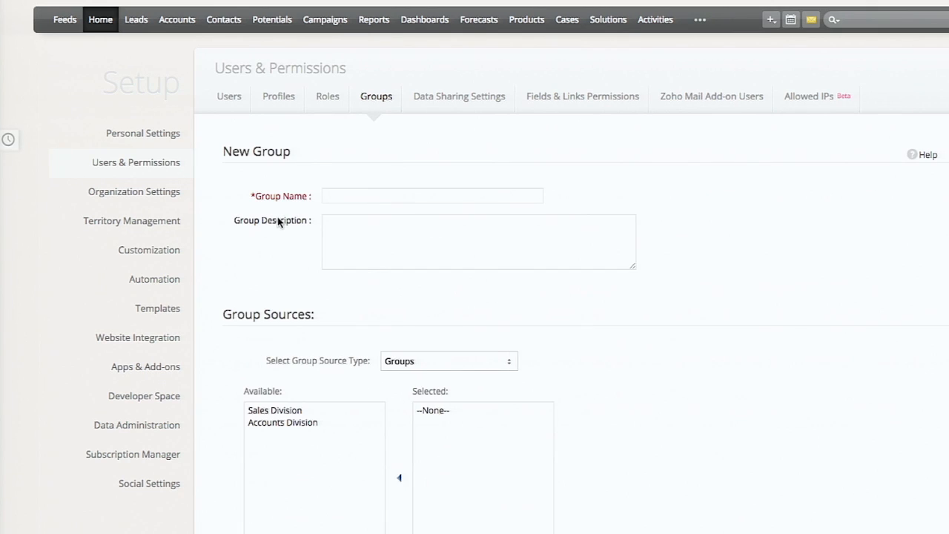
pyautogui.scroll(-1, 387, 320)
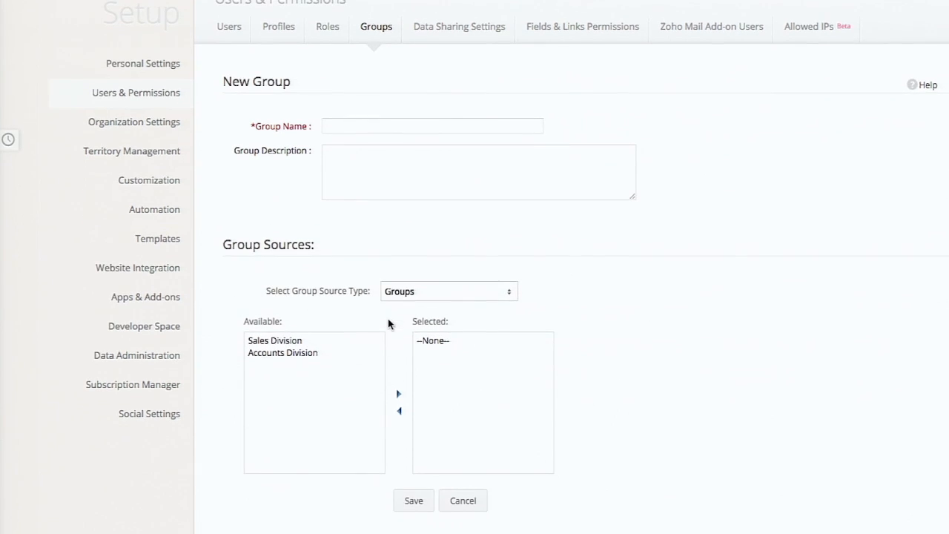
pyautogui.click(447, 300)
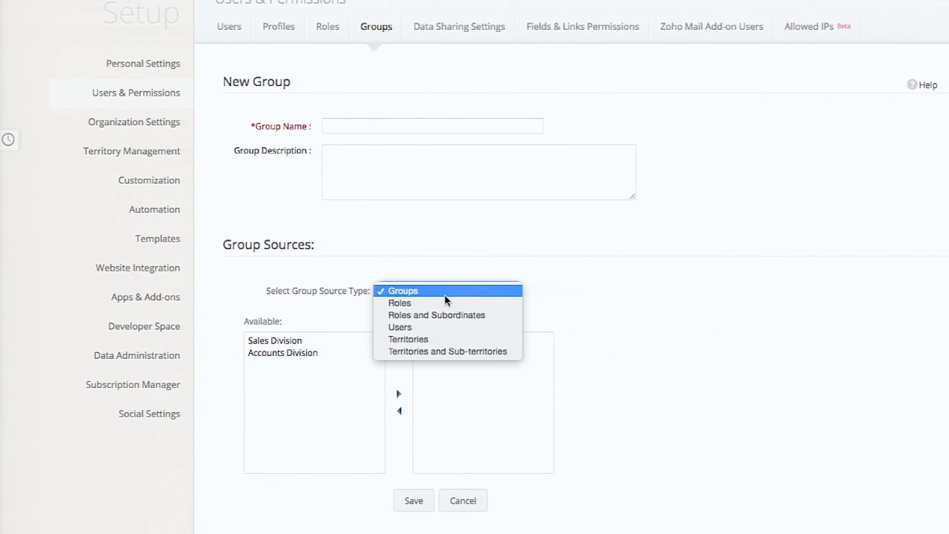
pyautogui.click(429, 334)
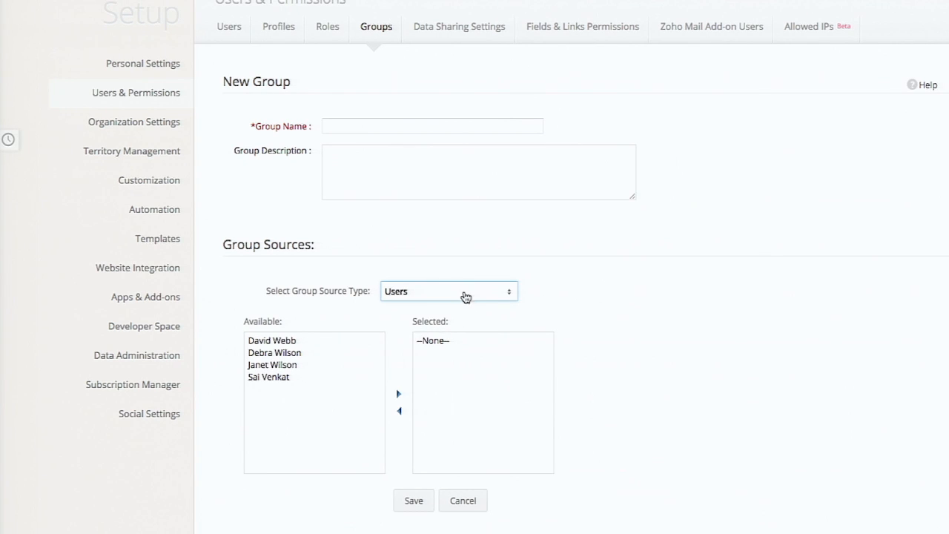
# - Move the first three available users into the new group's selected sources
pyautogui.scroll(1, 537, 315)
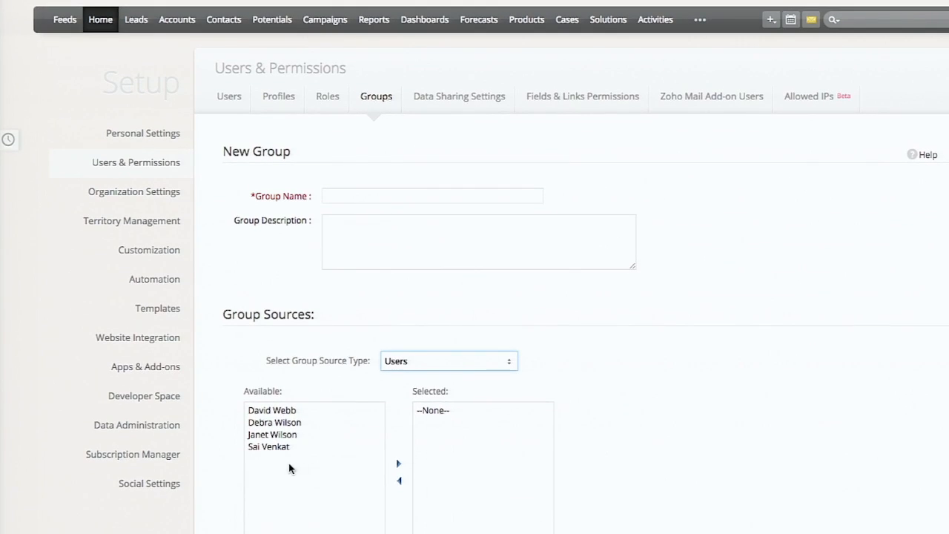
pyautogui.click(317, 411)
pyautogui.moveTo(319, 410); pyautogui.dragTo(338, 448)
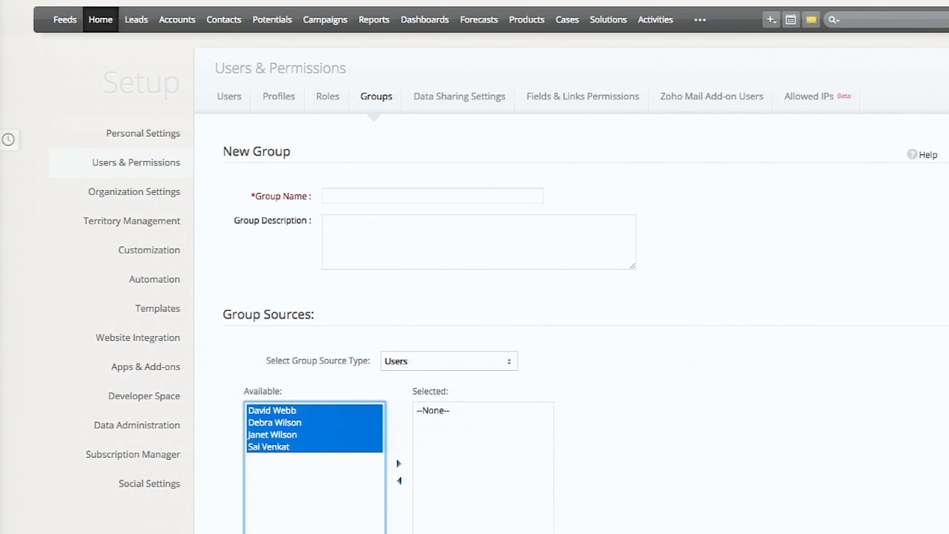
pyautogui.click(398, 466)
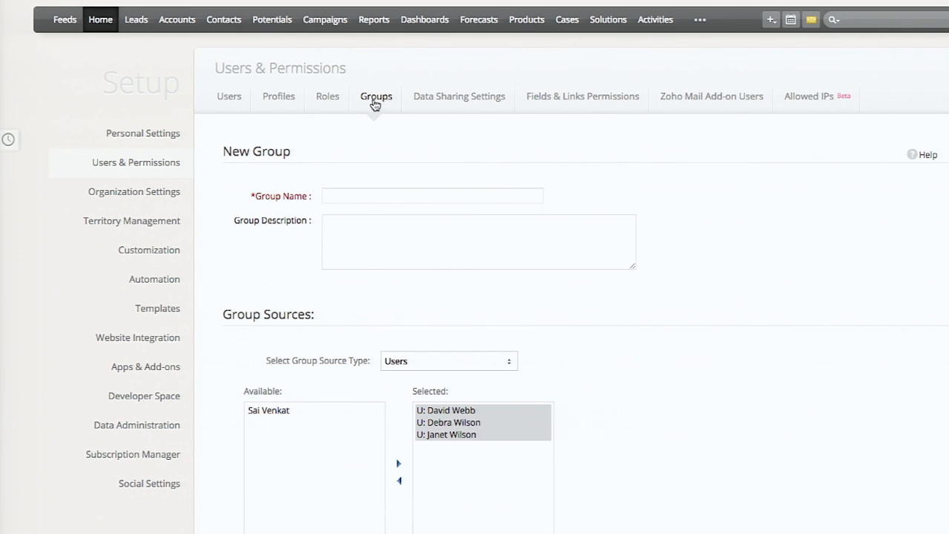
# - Draft a Leads sharing rule from the Sales Division group to the Accounts Division group with Read/Write/Delete access
pyautogui.click(442, 101)
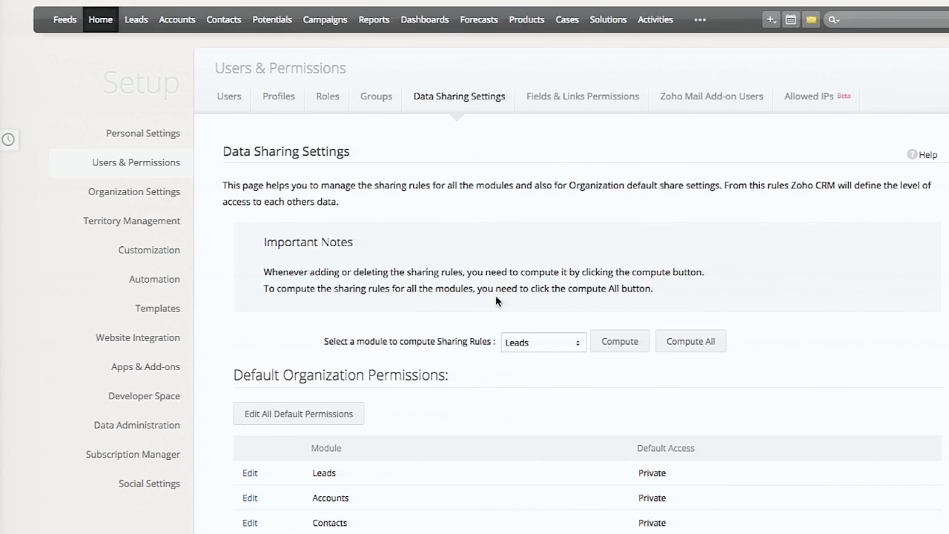
pyautogui.scroll(-11, 501, 217)
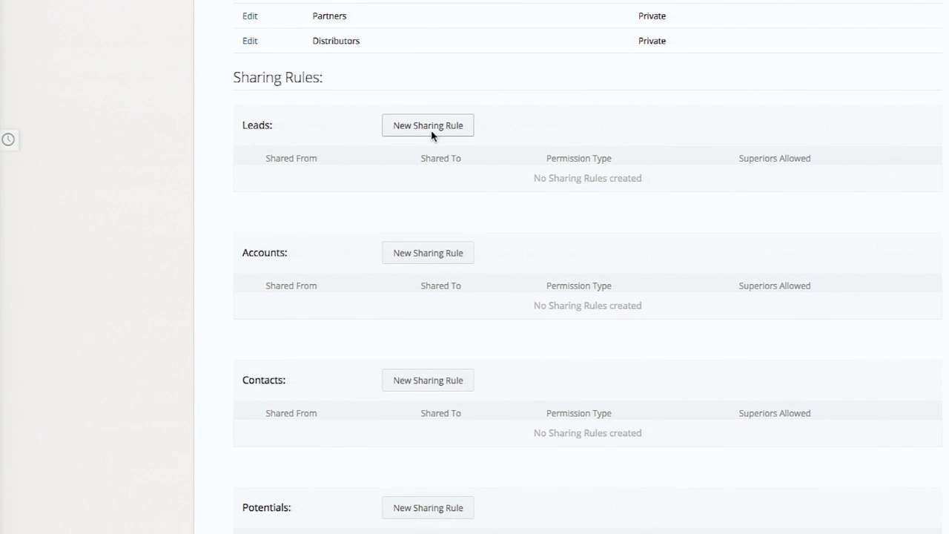
pyautogui.click(431, 134)
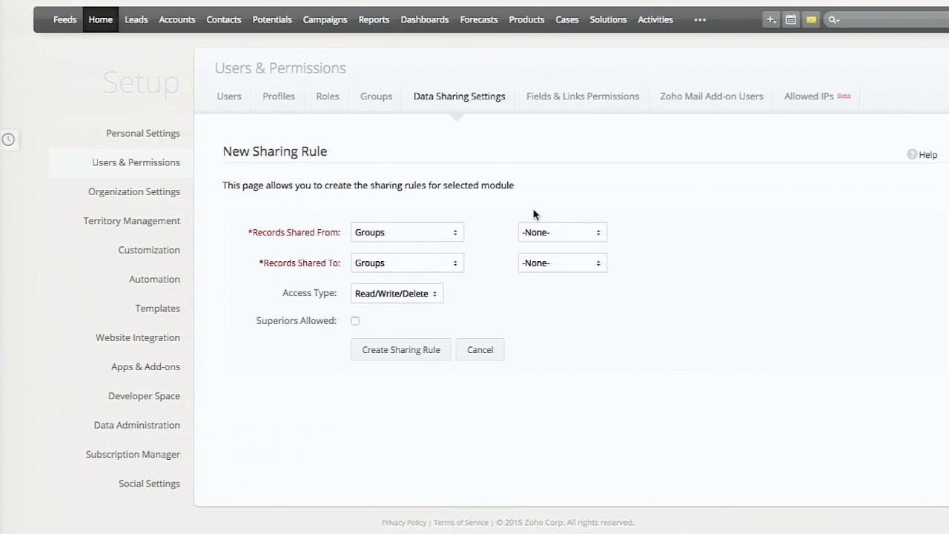
pyautogui.click(552, 237)
pyautogui.click(552, 244)
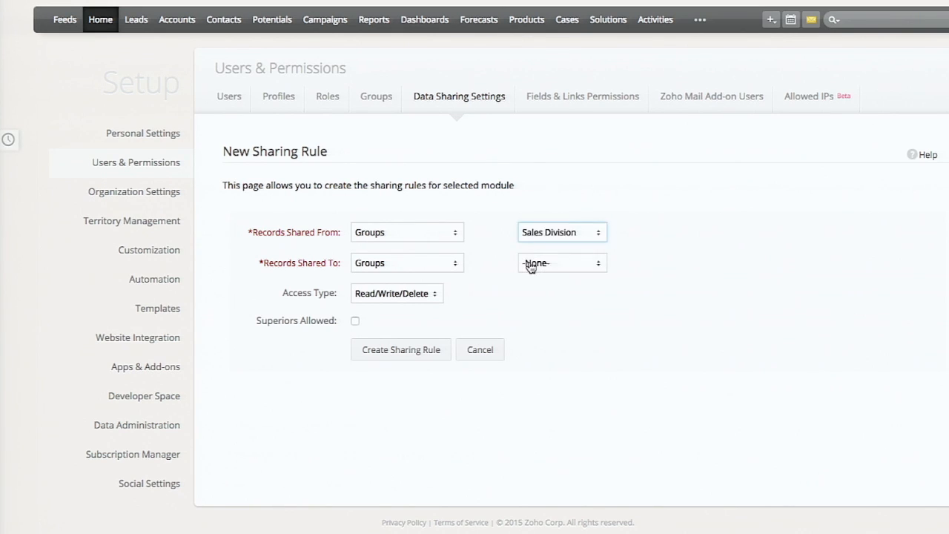
pyautogui.click(529, 266)
pyautogui.click(532, 286)
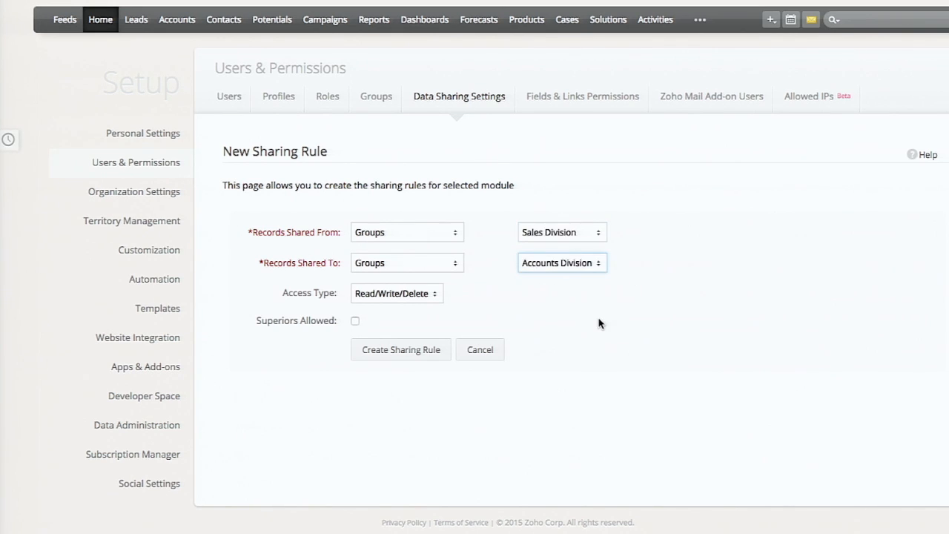
pyautogui.click(416, 299)
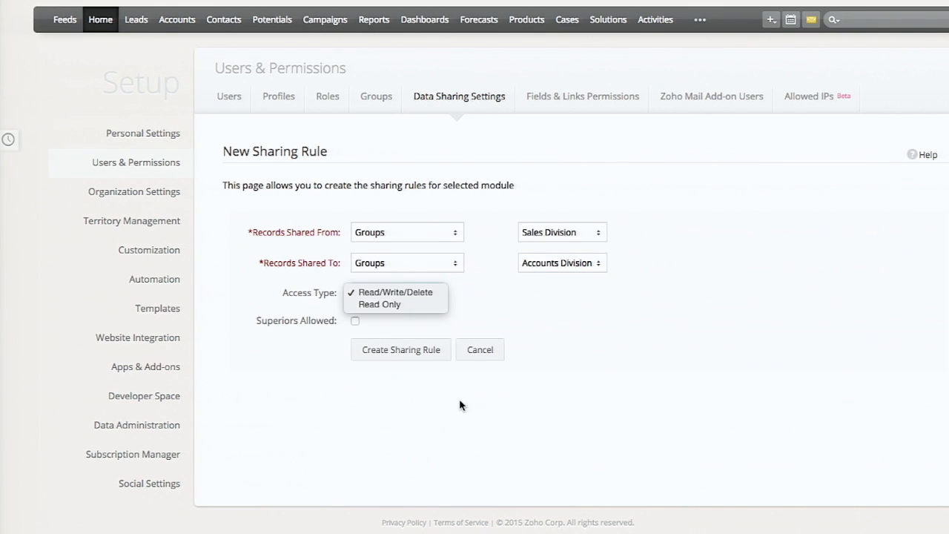
pyautogui.click(437, 406)
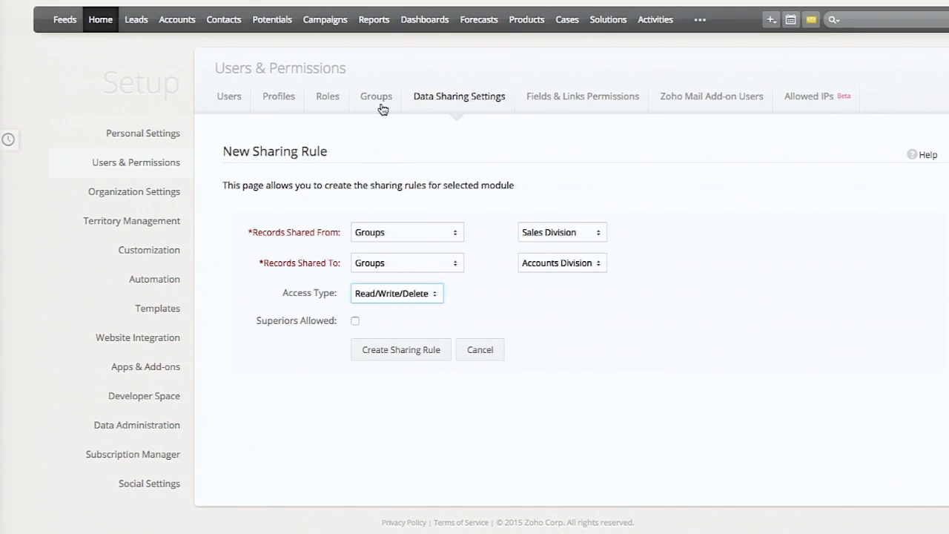
# - Display the Leads field permissions for the Guest profile in Fields & Links Permissions
pyautogui.click(493, 104)
pyautogui.click(591, 106)
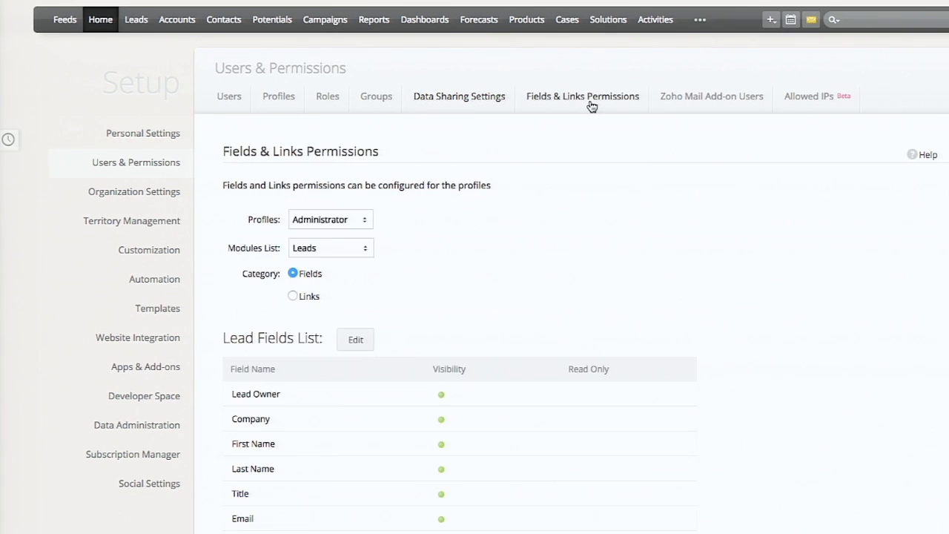
pyautogui.click(356, 222)
pyautogui.click(352, 243)
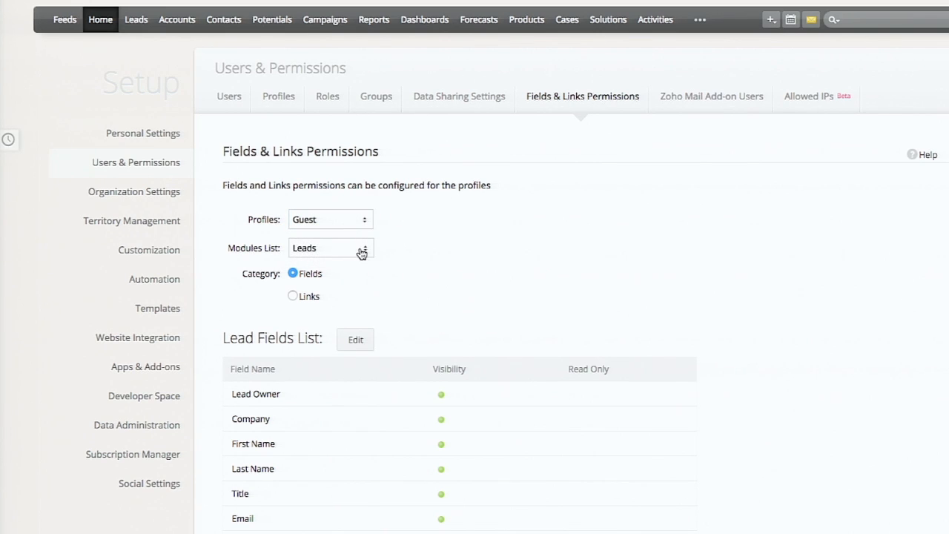
pyautogui.click(360, 247)
pyautogui.click(508, 261)
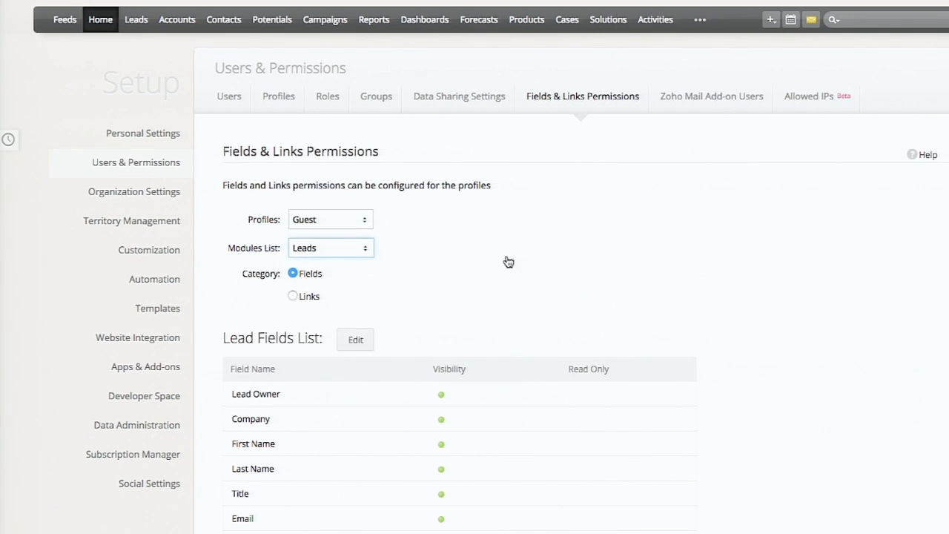
# - Open the Guest profile's lead fields list for editing and review its Visibility and Read Only options
pyautogui.click(360, 339)
pyautogui.scroll(-2, 531, 310)
pyautogui.scroll(-1, 531, 309)
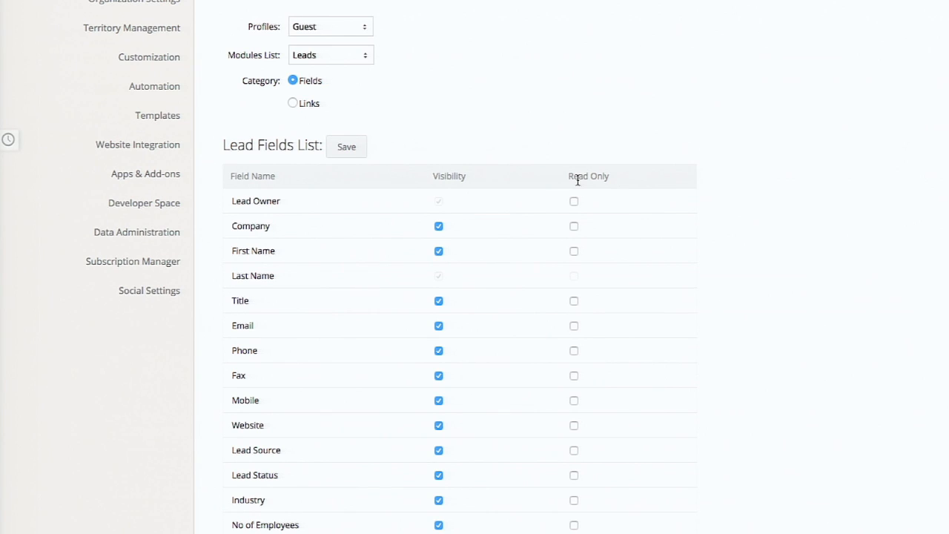
pyautogui.scroll(3, 455, 204)
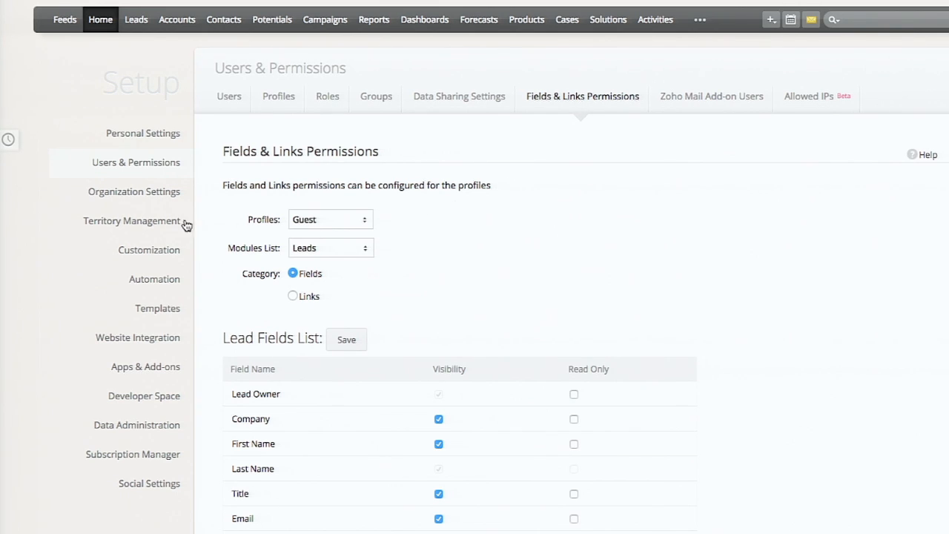
# - Start a new territory and define its account rule as Billing Country is Australia
pyautogui.click(153, 222)
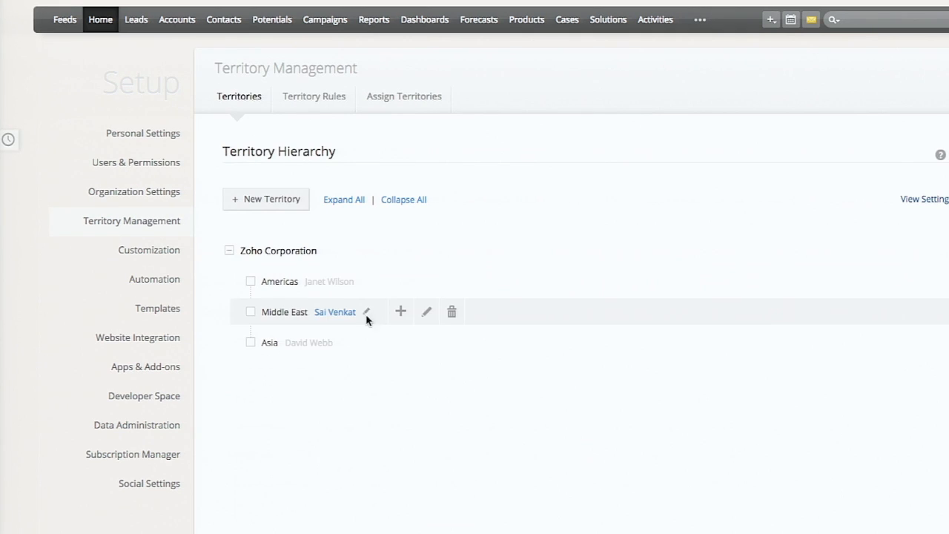
pyautogui.click(303, 198)
pyautogui.scroll(-2, 460, 330)
pyautogui.scroll(-1, 460, 329)
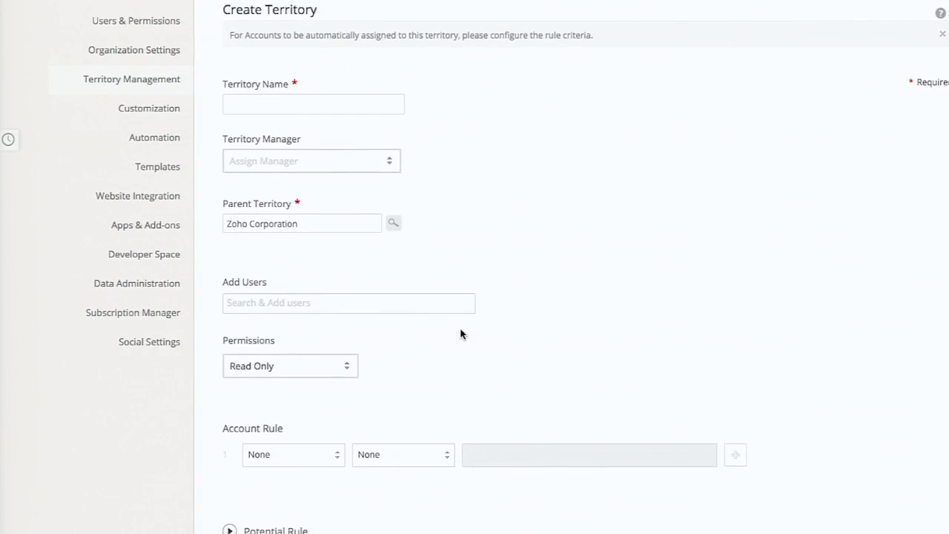
pyautogui.click(304, 458)
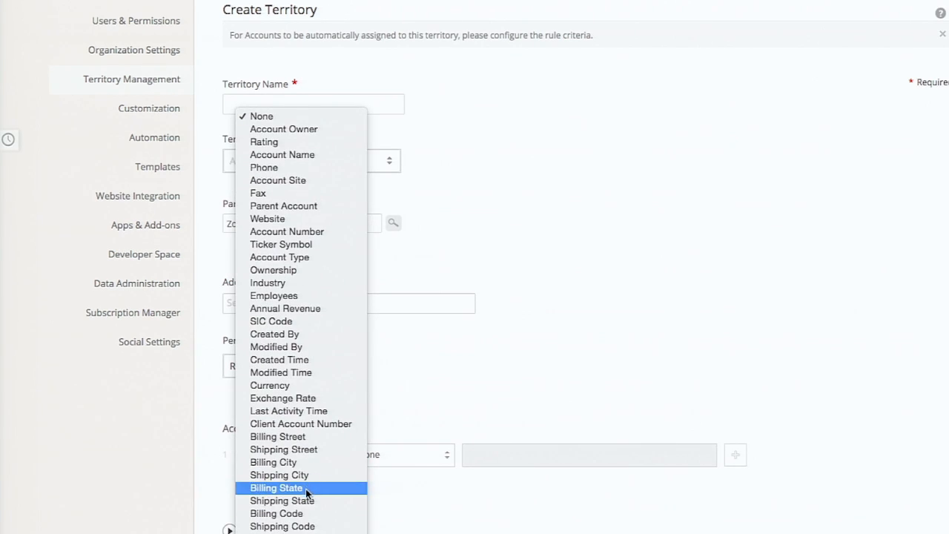
pyautogui.click(301, 526)
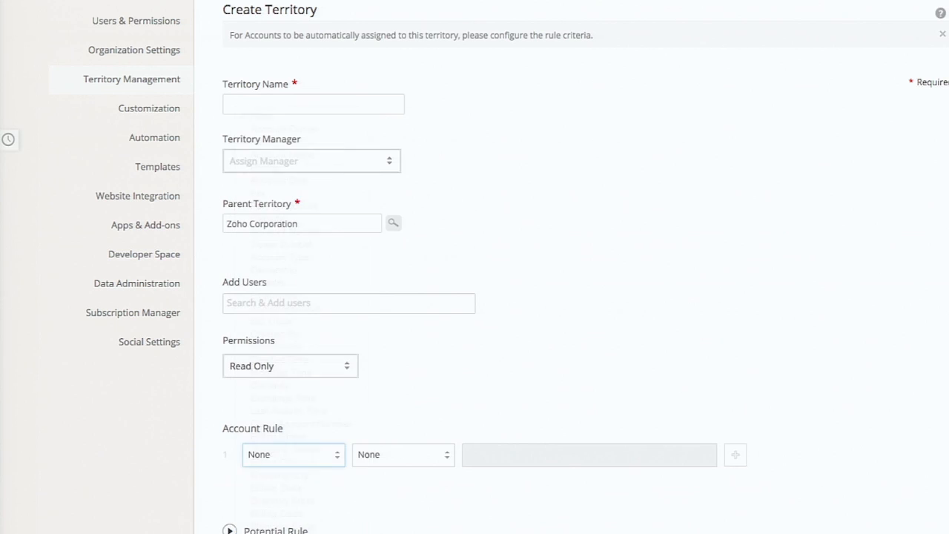
pyautogui.click(400, 456)
pyautogui.click(399, 468)
pyautogui.click(479, 449)
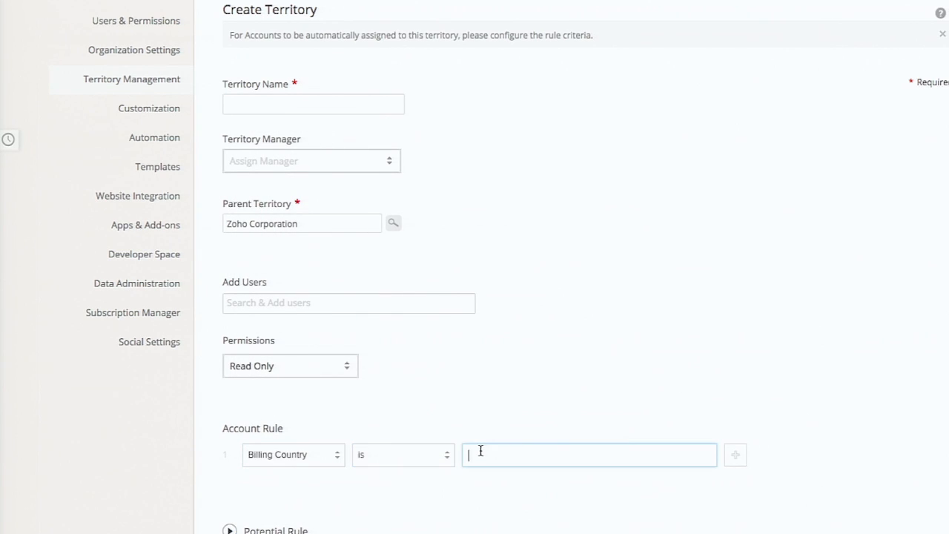
pyautogui.write('Australia')
# - Add two users to the new territory and assign a third user as its territory manager
pyautogui.click(329, 299)
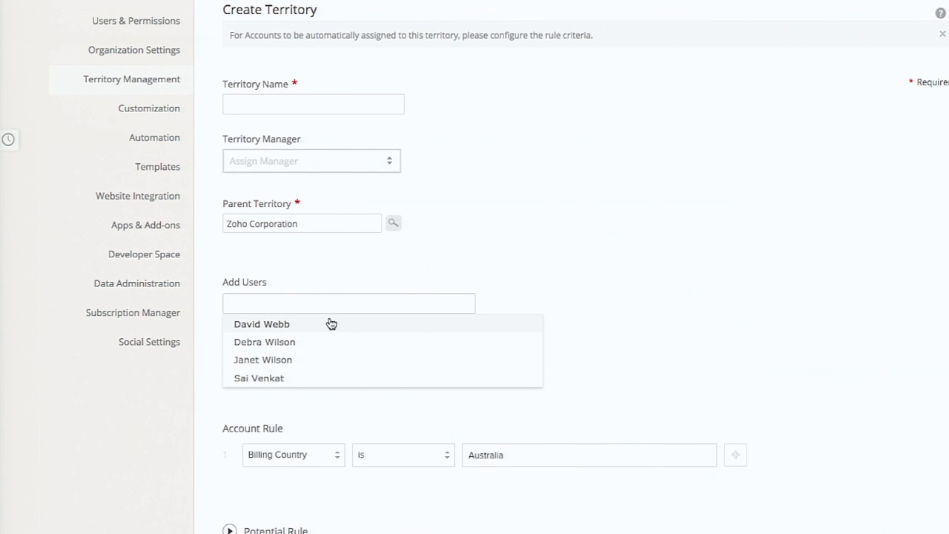
pyautogui.click(330, 324)
pyautogui.click(343, 303)
pyautogui.click(324, 339)
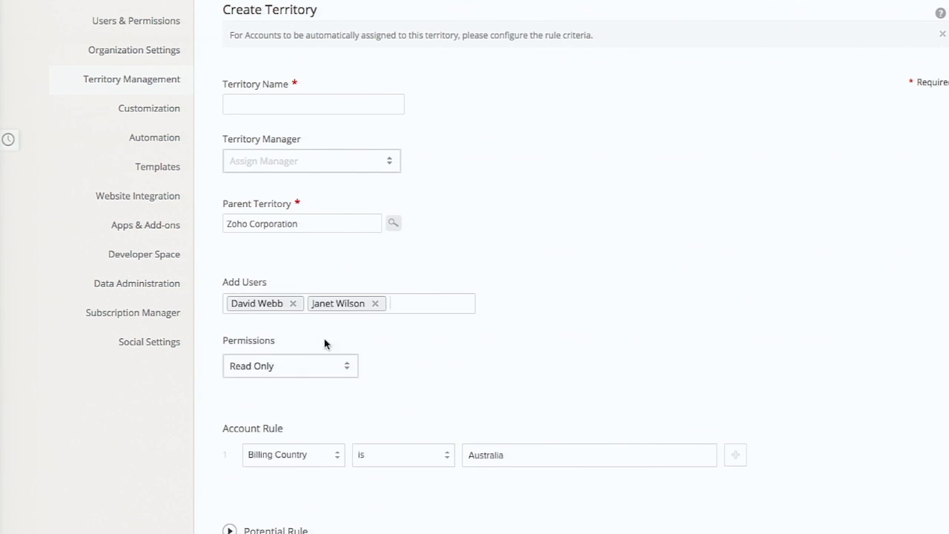
pyautogui.click(327, 158)
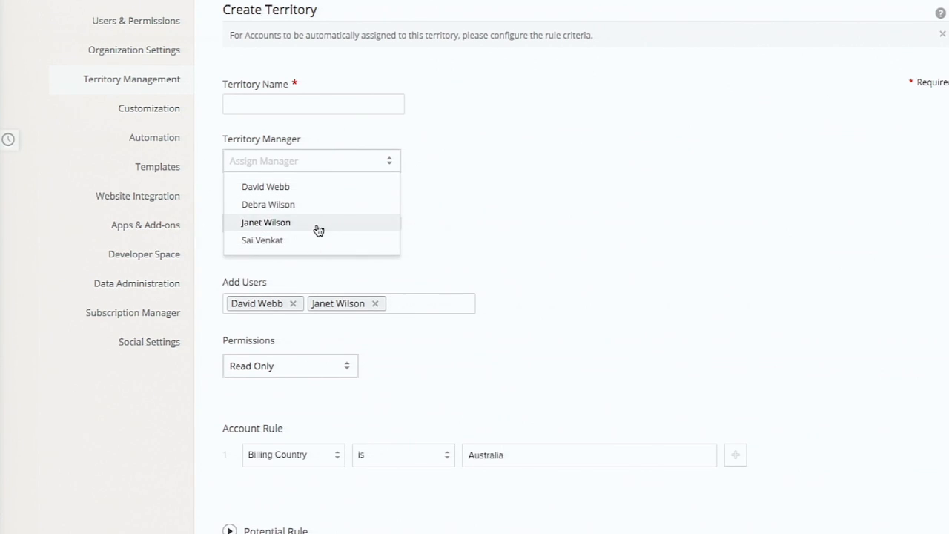
pyautogui.click(328, 206)
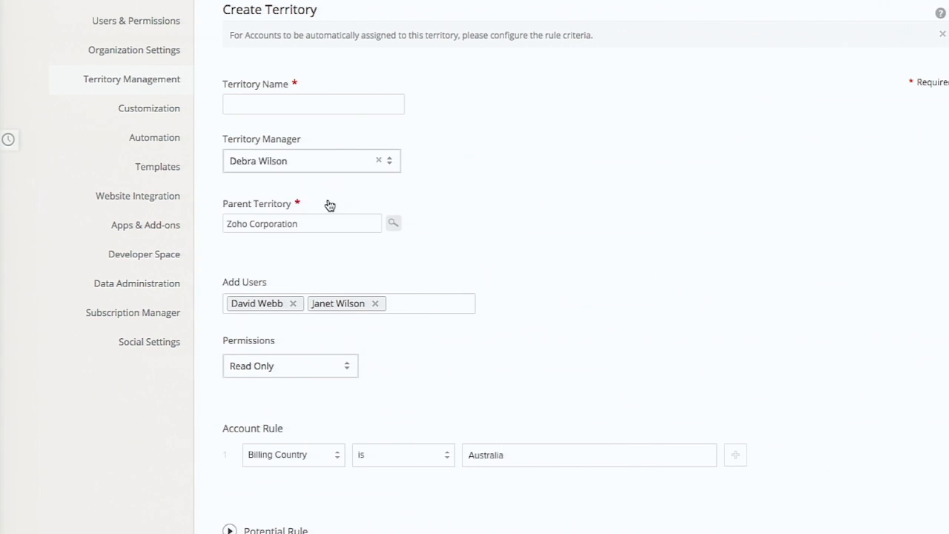
# - Review the new territory's form, from the territory name to the country value in its account rule
pyautogui.click(315, 102)
pyautogui.scroll(-3, 454, 268)
pyautogui.scroll(5, 454, 269)
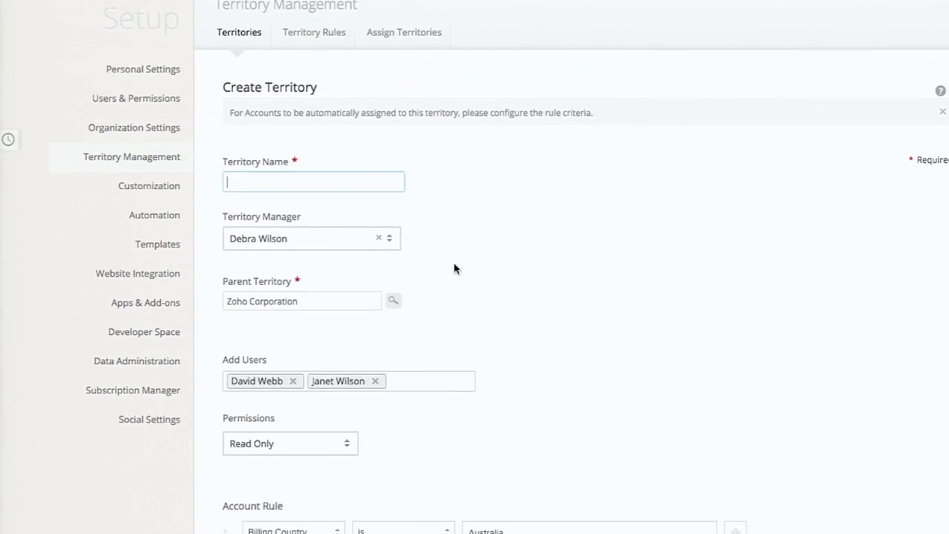
pyautogui.scroll(-3, 454, 268)
pyautogui.moveTo(526, 464); pyautogui.dragTo(456, 461)
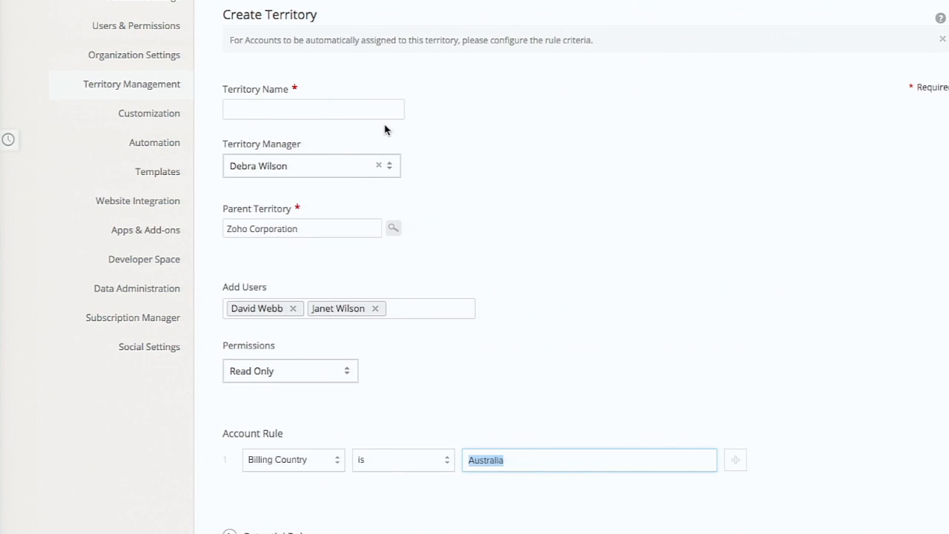
# - Leave the unsaved new territory form, check the territory rules and return to the territory hierarchy
pyautogui.scroll(3, 383, 127)
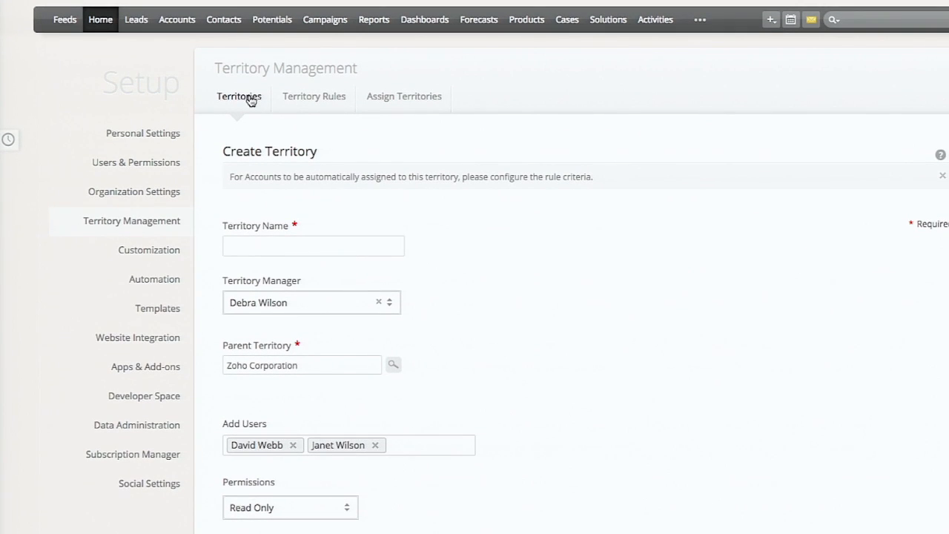
pyautogui.click(301, 102)
pyautogui.click(233, 101)
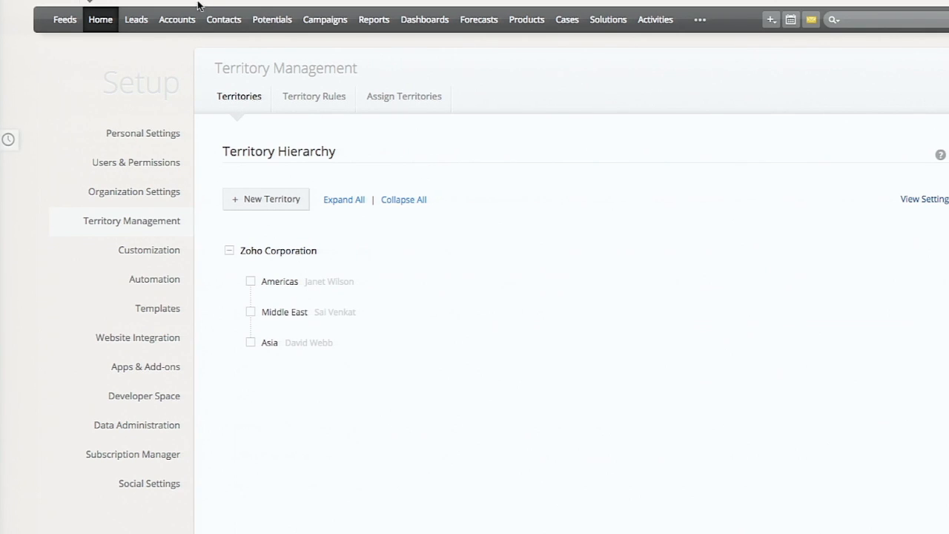
# - Open the accounts list and show only the accounts in the Americas territory
pyautogui.click(182, 21)
pyautogui.click(141, 57)
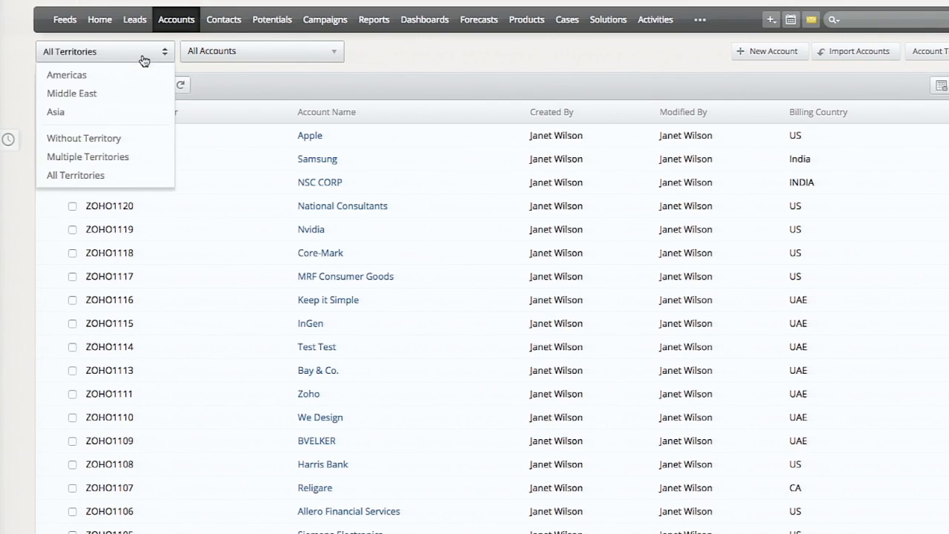
pyautogui.click(123, 77)
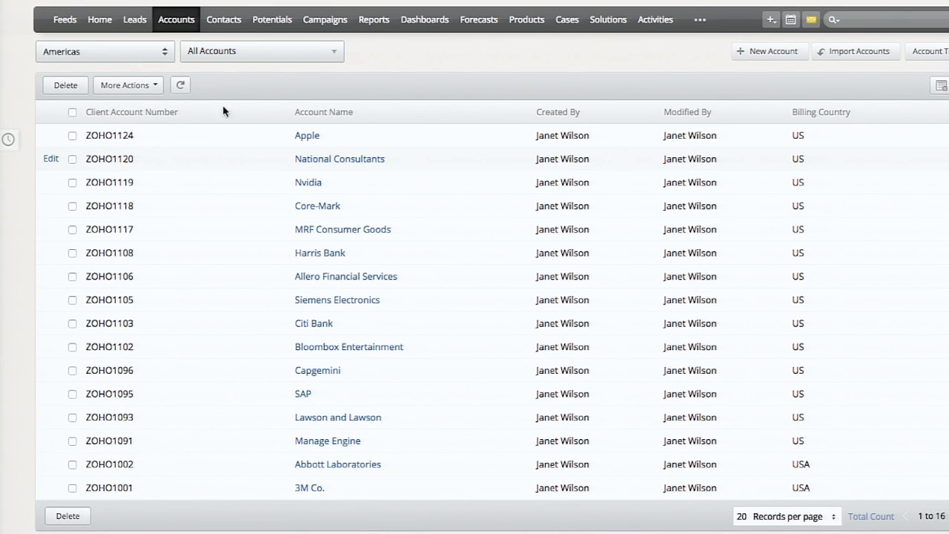
pyautogui.click(155, 63)
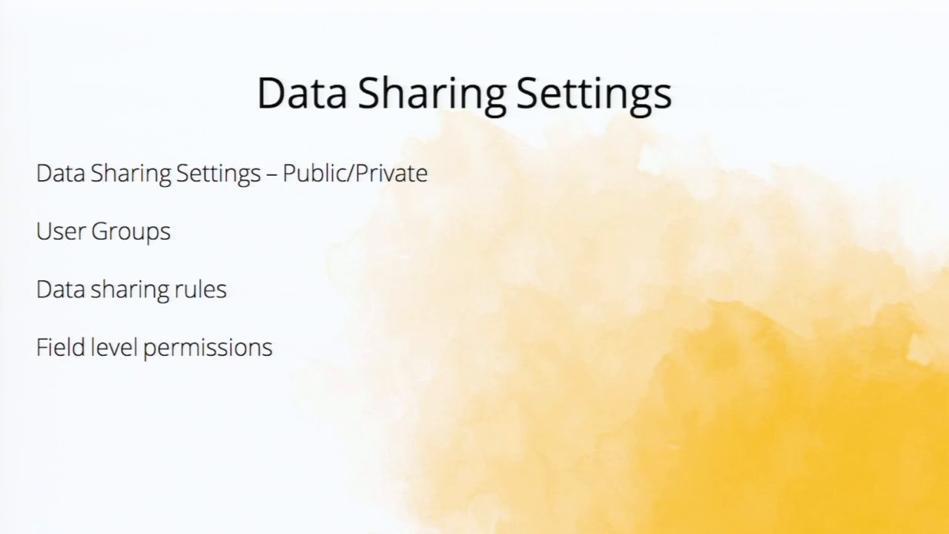
pyautogui.press('Right')
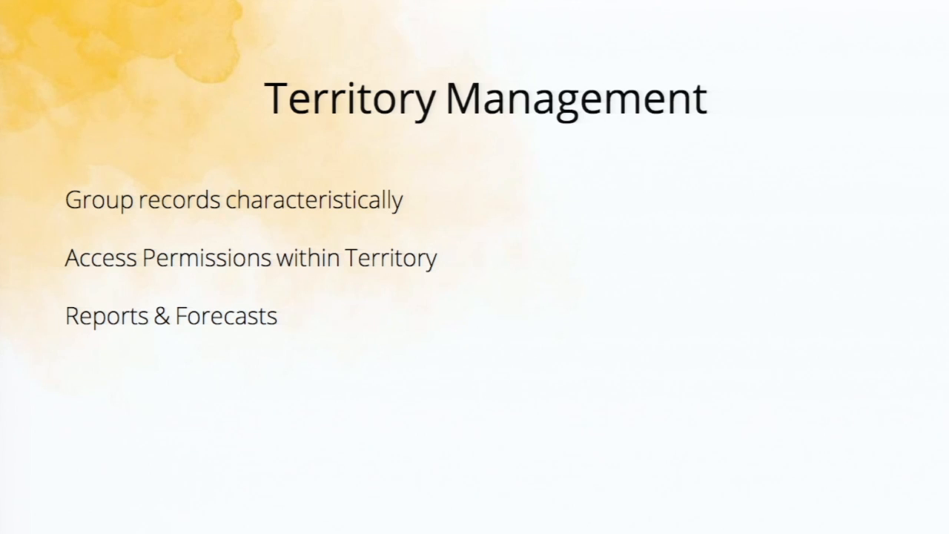
pyautogui.press('Right')
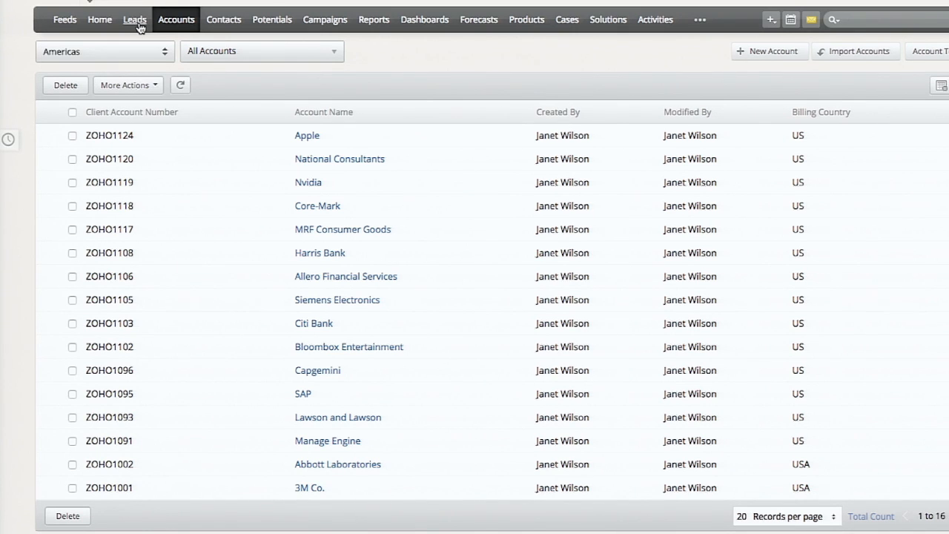
# - Glance at the leads list, return to the accounts and review the Apple account's Sourced Leads related list
pyautogui.click(137, 23)
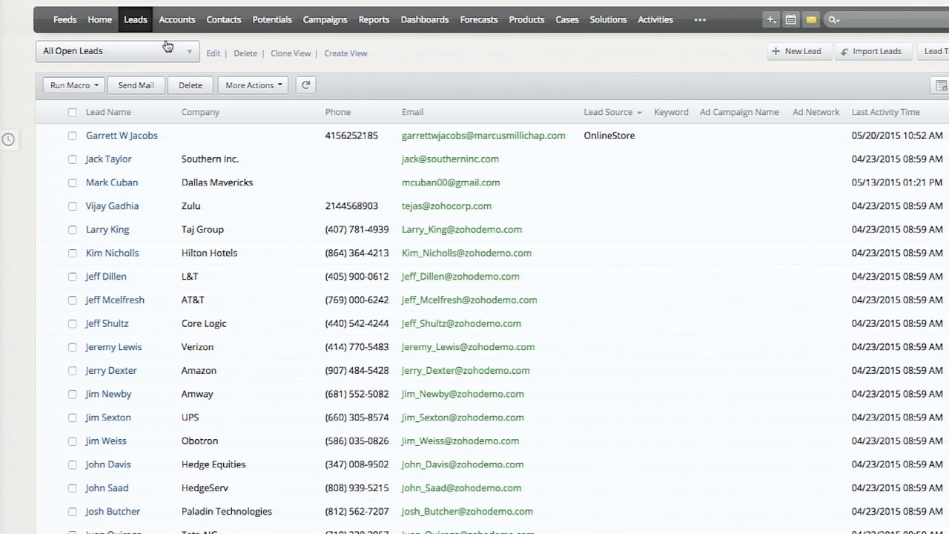
pyautogui.click(178, 19)
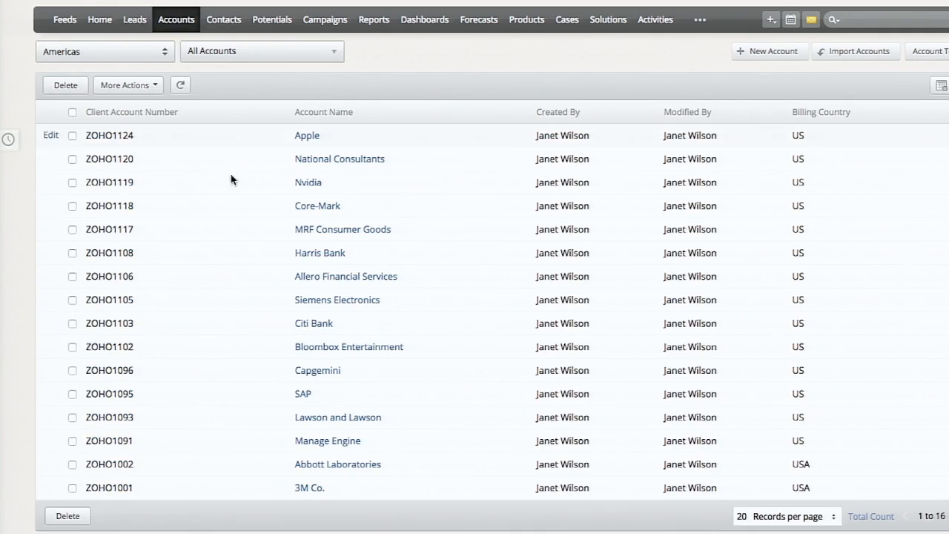
pyautogui.click(307, 135)
pyautogui.scroll(-20, 371, 239)
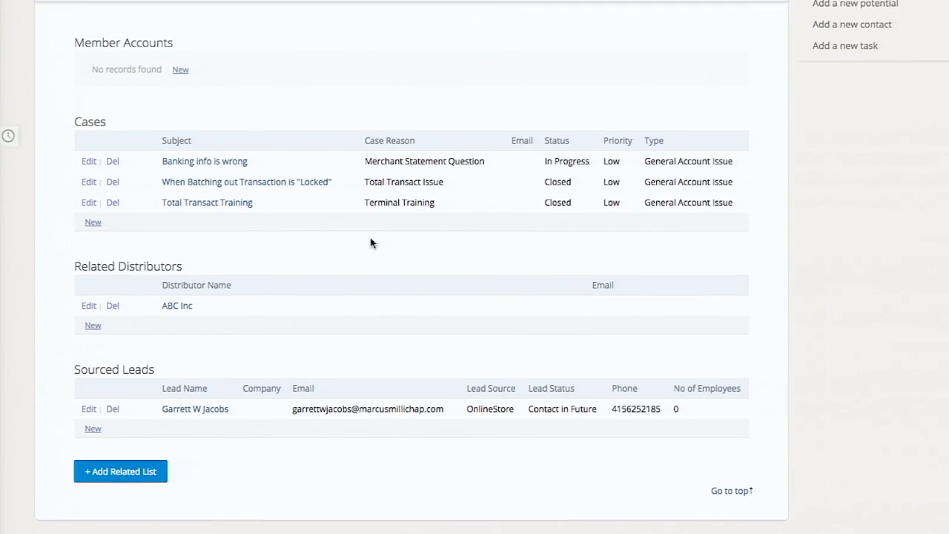
pyautogui.moveTo(57, 383); pyautogui.dragTo(173, 373)
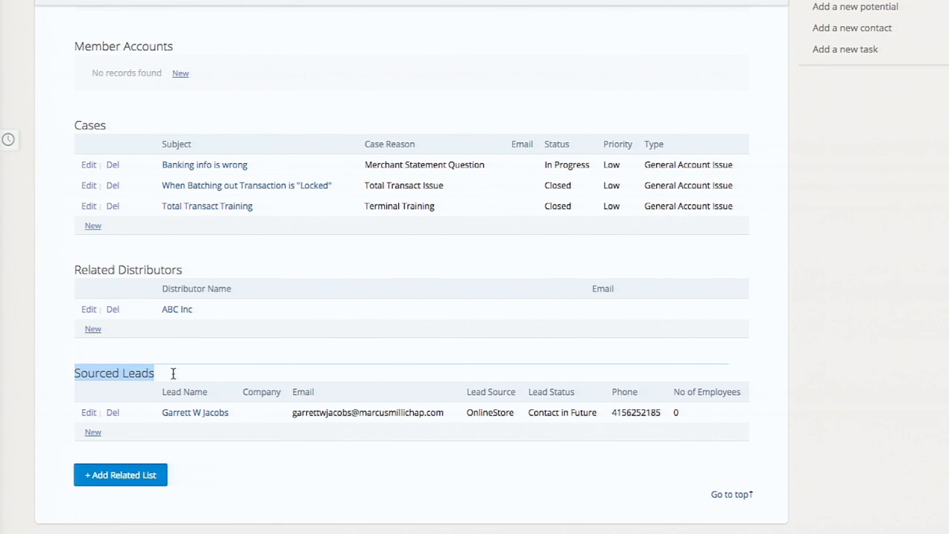
pyautogui.click(173, 373)
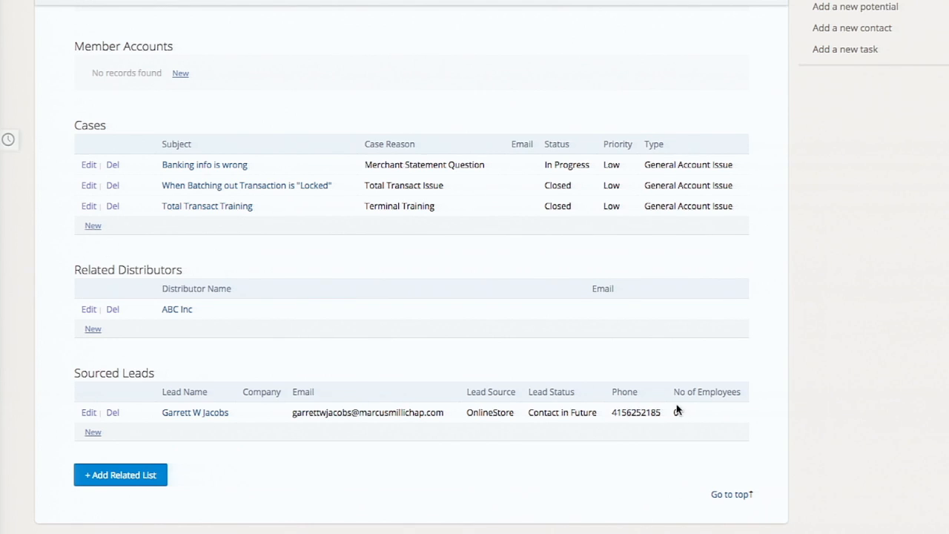
pyautogui.scroll(1, 676, 412)
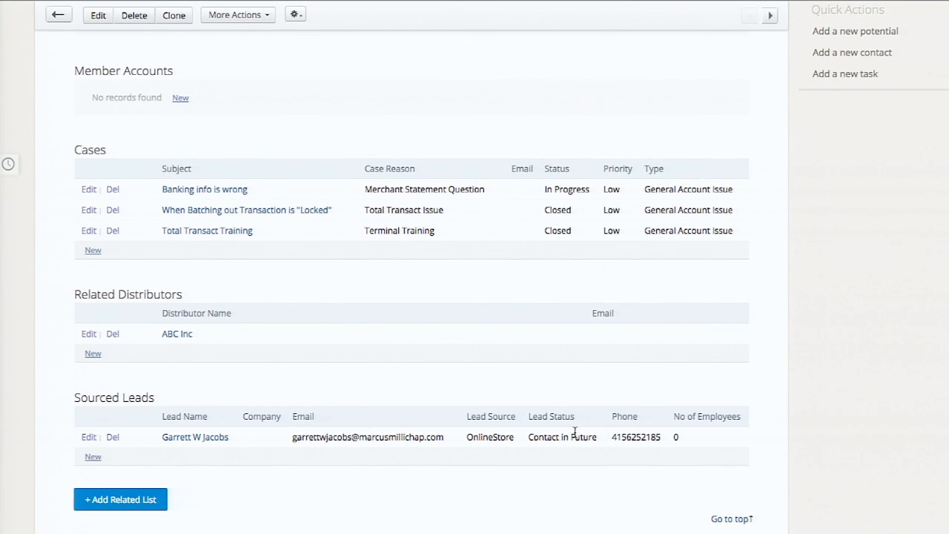
# - Review the related list columns selected for the Leads module on the Apple account, without changing them
pyautogui.click(299, 14)
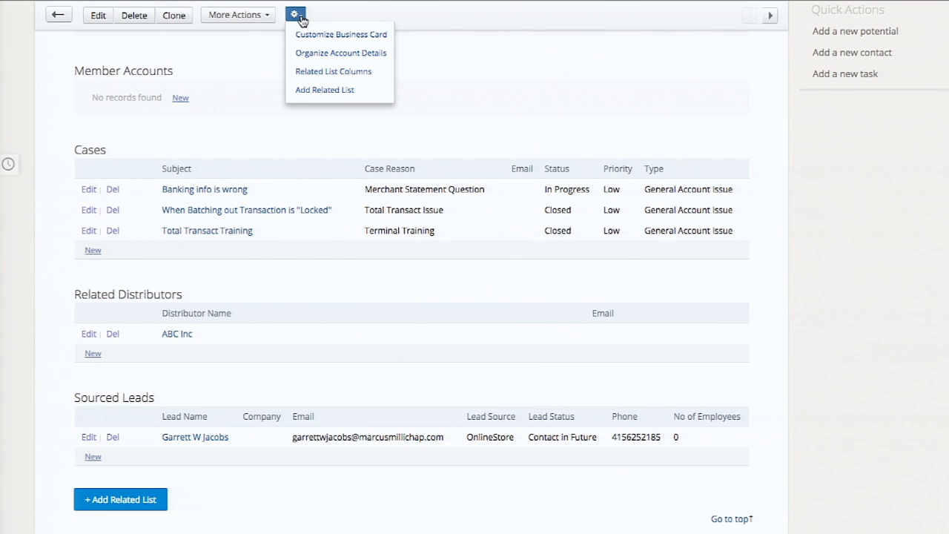
pyautogui.click(298, 74)
pyautogui.click(437, 226)
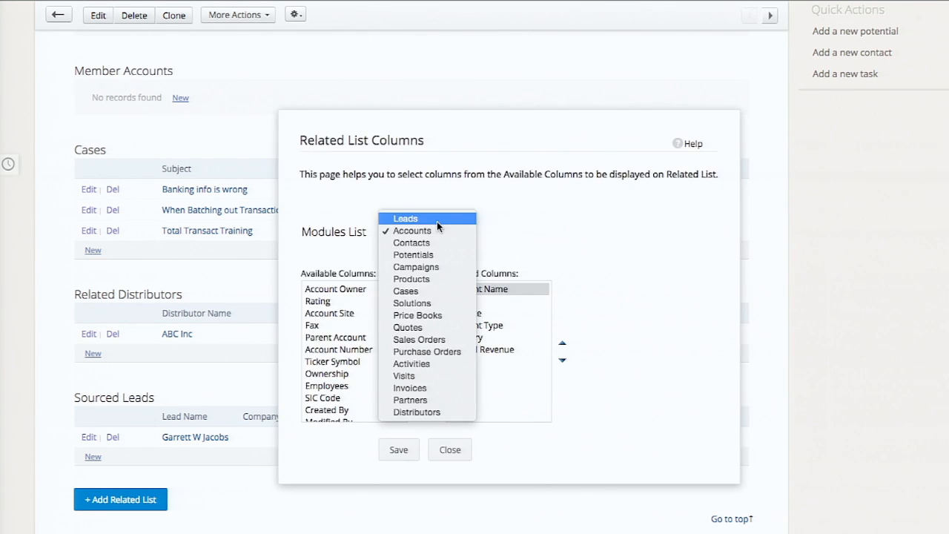
pyautogui.click(437, 216)
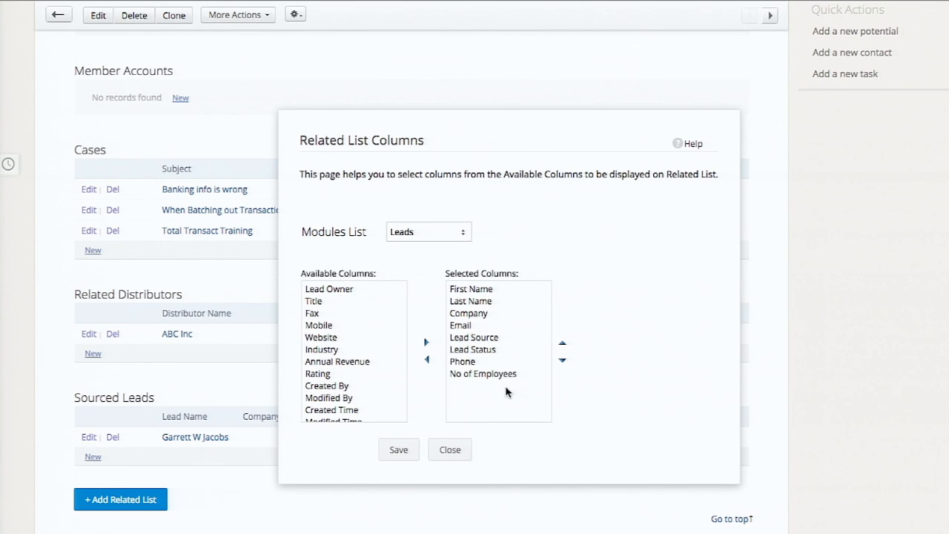
pyautogui.click(451, 450)
# - Remove Member Accounts and Cases from the related lists shown on the account details page and save
pyautogui.scroll(1, 422, 261)
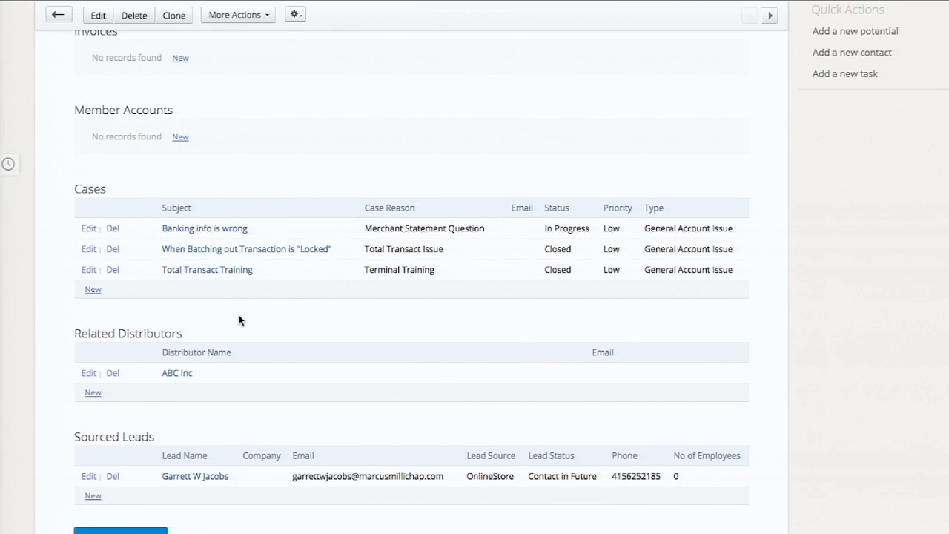
pyautogui.click(294, 20)
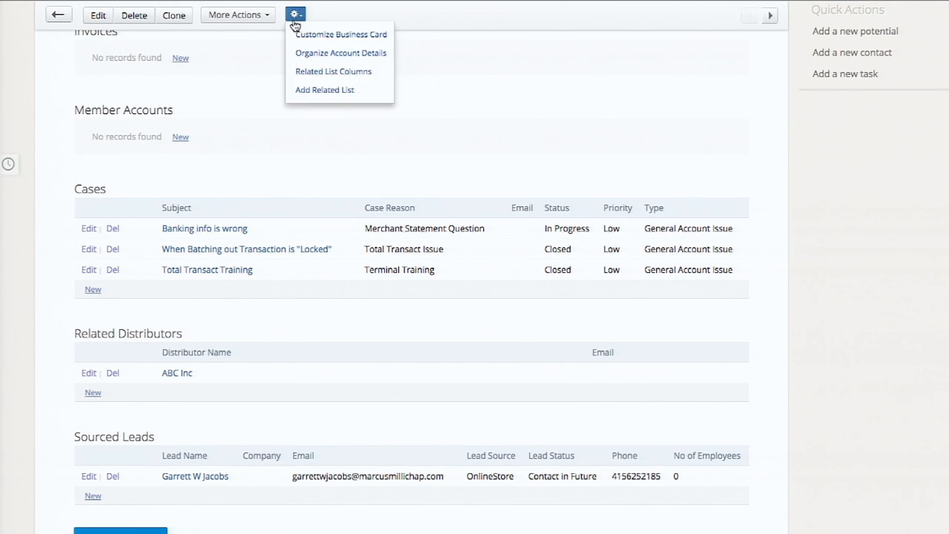
pyautogui.click(356, 60)
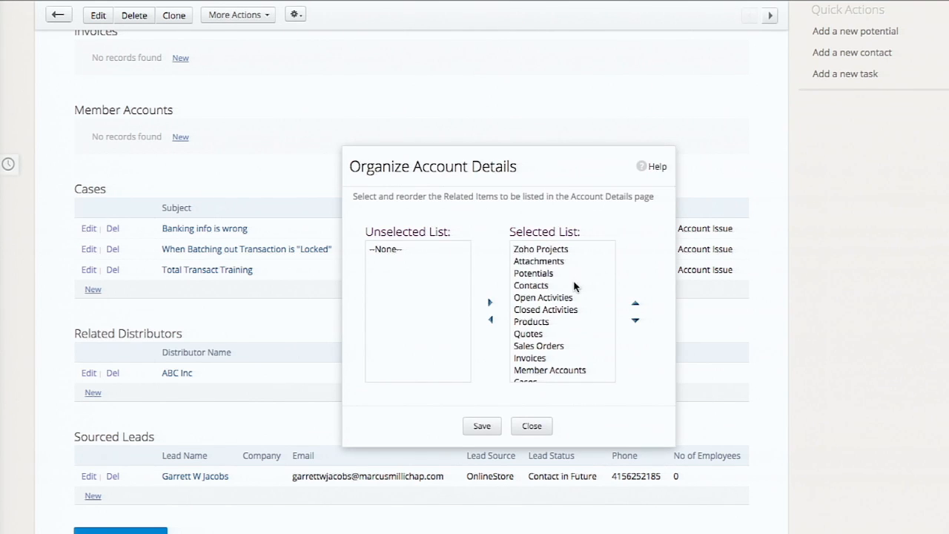
pyautogui.scroll(-3, 575, 287)
pyautogui.click(549, 309)
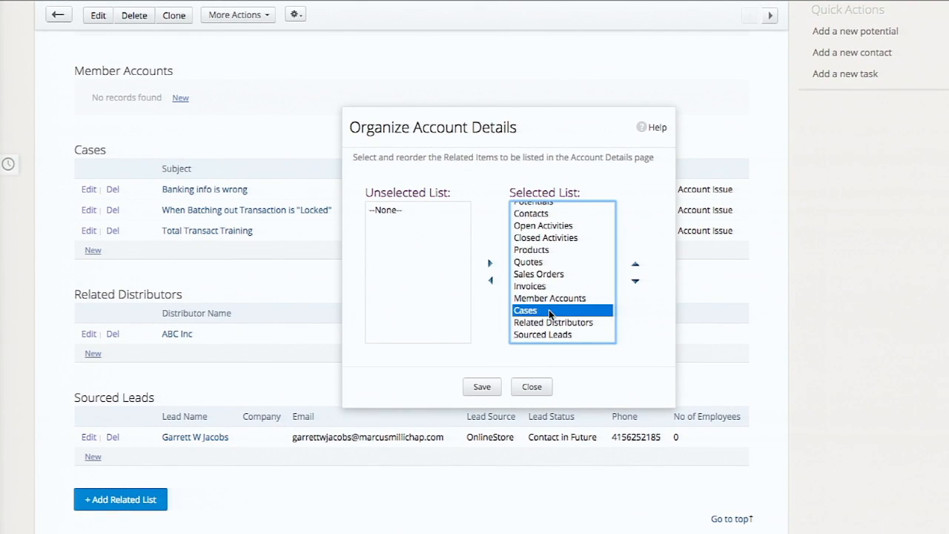
pyautogui.hotkey('shift', 'Up')
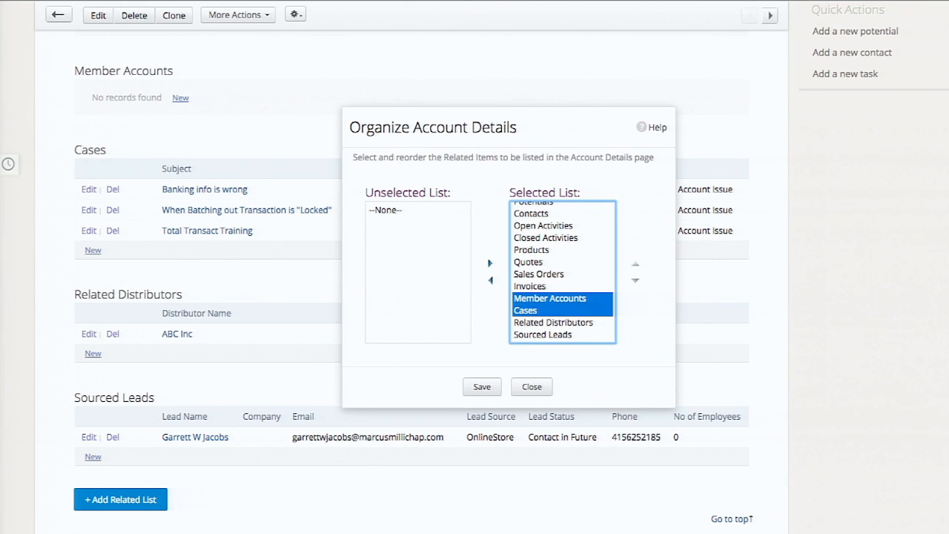
pyautogui.click(490, 279)
pyautogui.click(484, 385)
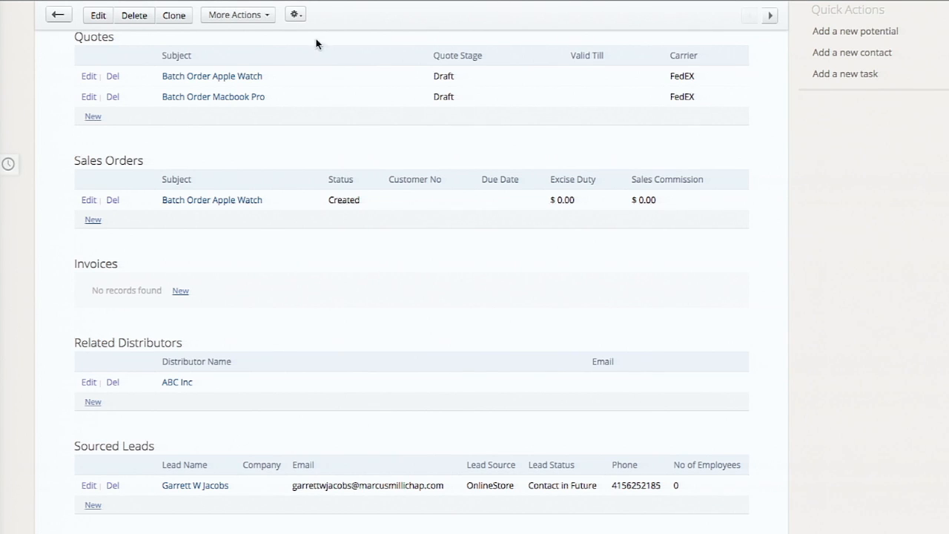
# - Review the sources for adding a related list to the account, including the unselected related lists
pyautogui.scroll(-2, 141, 501)
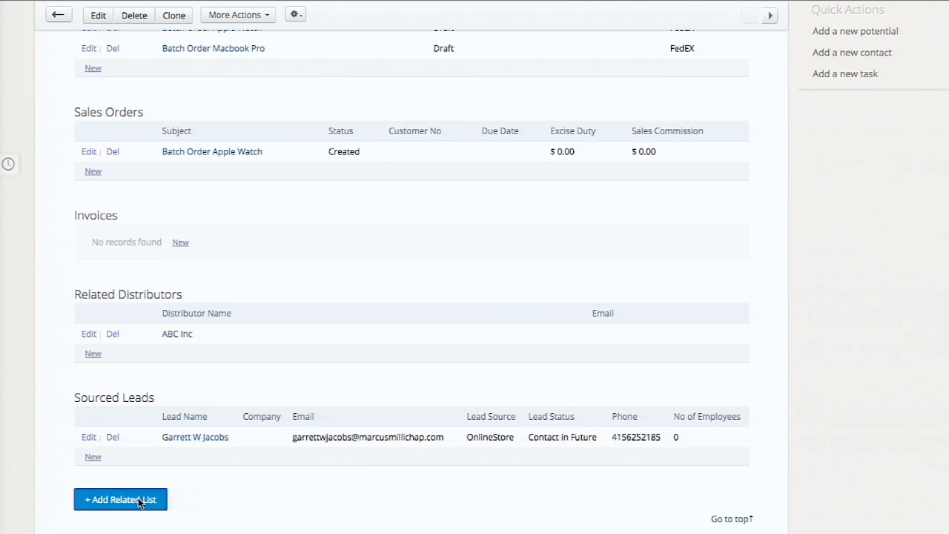
pyautogui.click(141, 501)
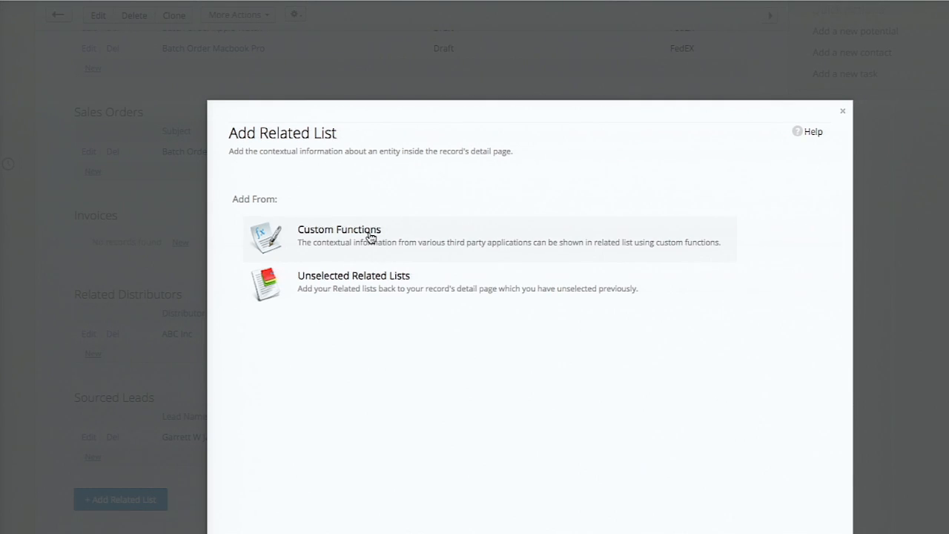
pyautogui.click(383, 282)
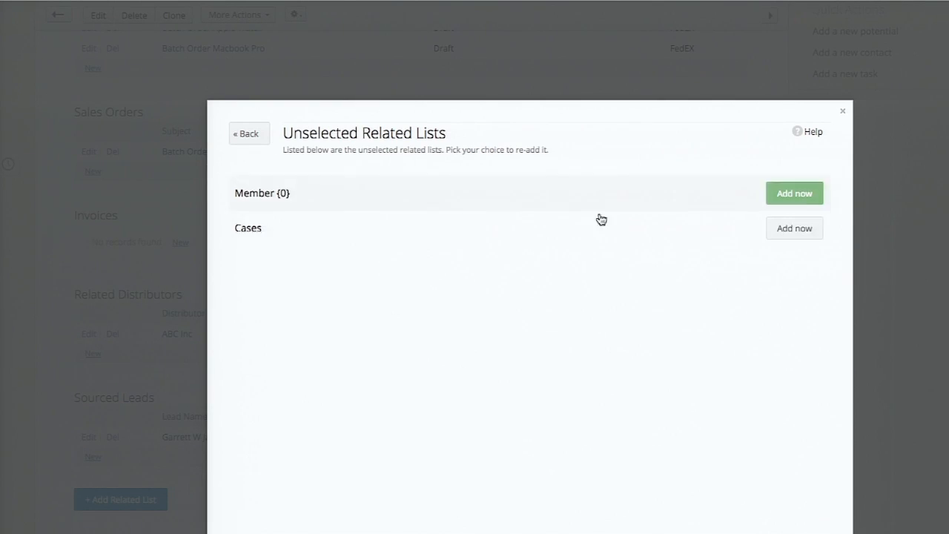
pyautogui.click(247, 137)
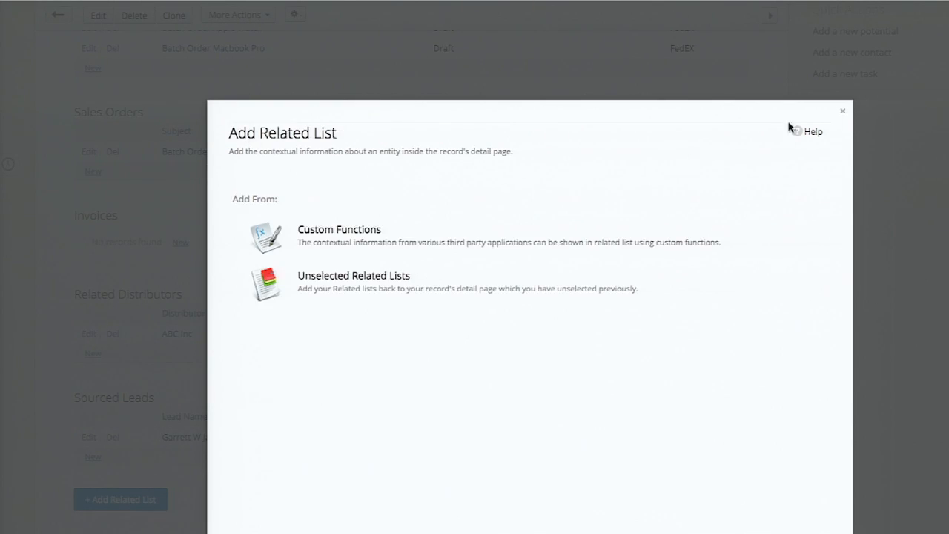
pyautogui.click(844, 112)
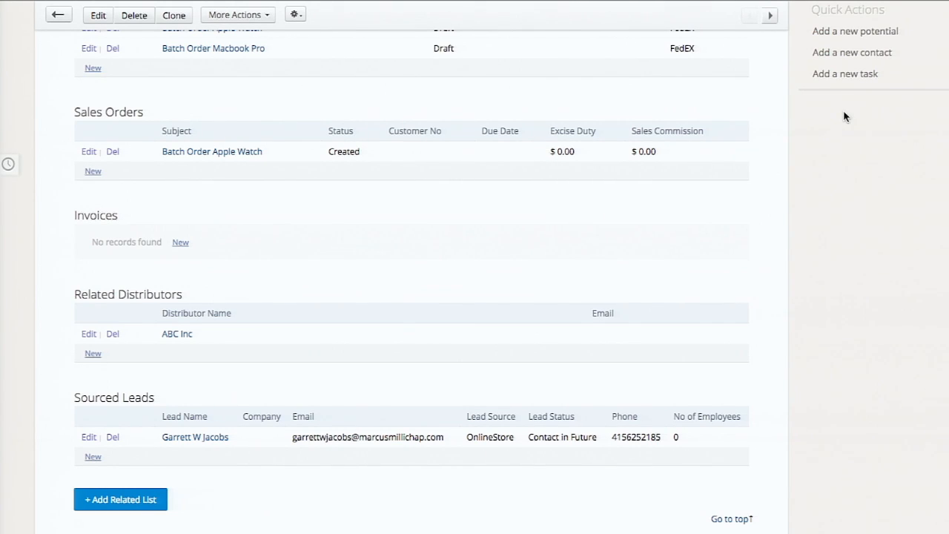
# - Check the additional modules outside the main navigation and open the list of modules in the Customization settings
pyautogui.scroll(20, 266, 378)
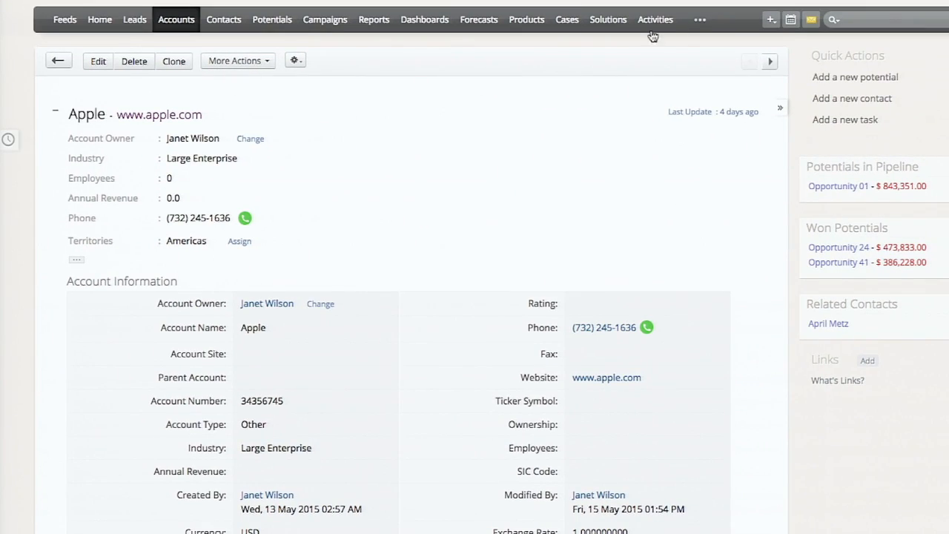
pyautogui.click(702, 22)
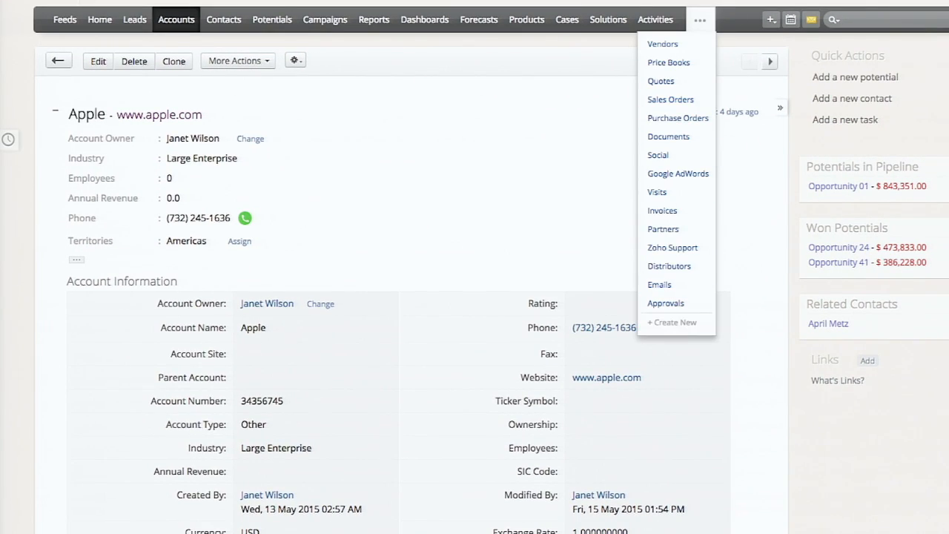
pyautogui.click(826, 1)
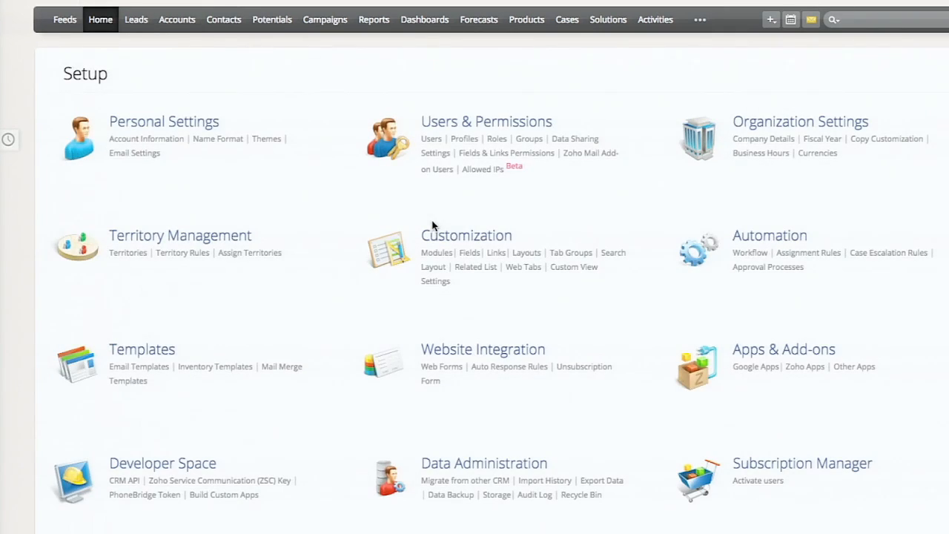
pyautogui.click(431, 239)
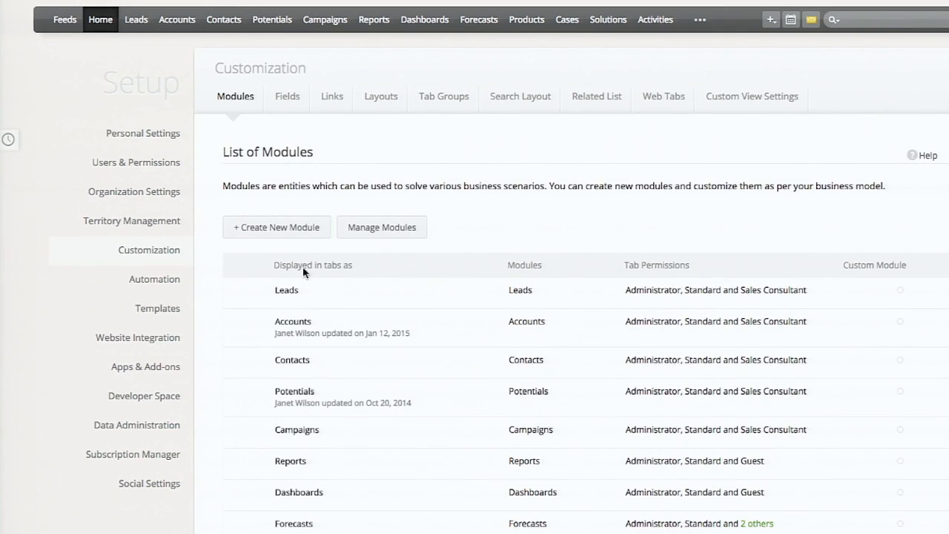
# - Create a custom module named Reseller, plural Resellers, visible to the Administrator profile, and locate it in the module list
pyautogui.click(309, 229)
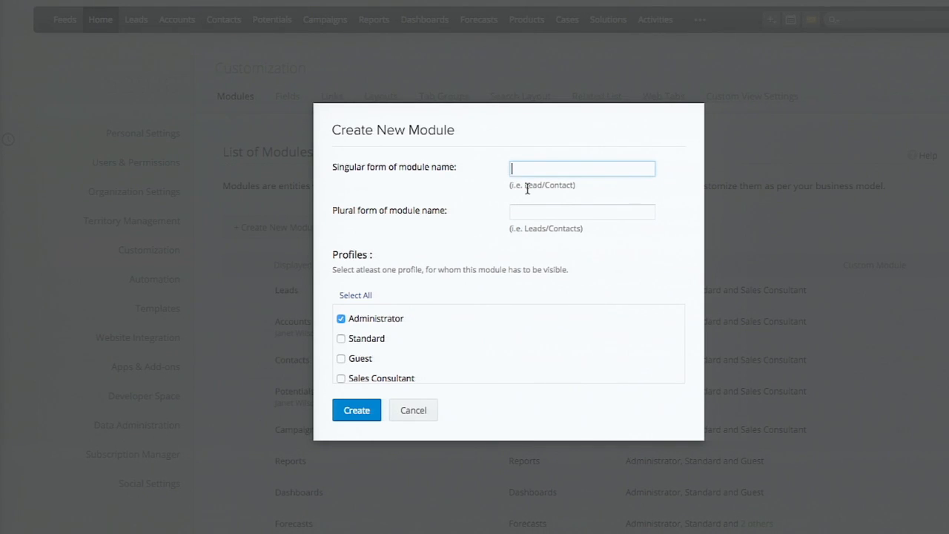
pyautogui.write('Pa')
pyautogui.press('BackSpace')
pyautogui.press('BackSpace')
pyautogui.write('Reseller')
pyautogui.press('Tab')
pyautogui.write('s')
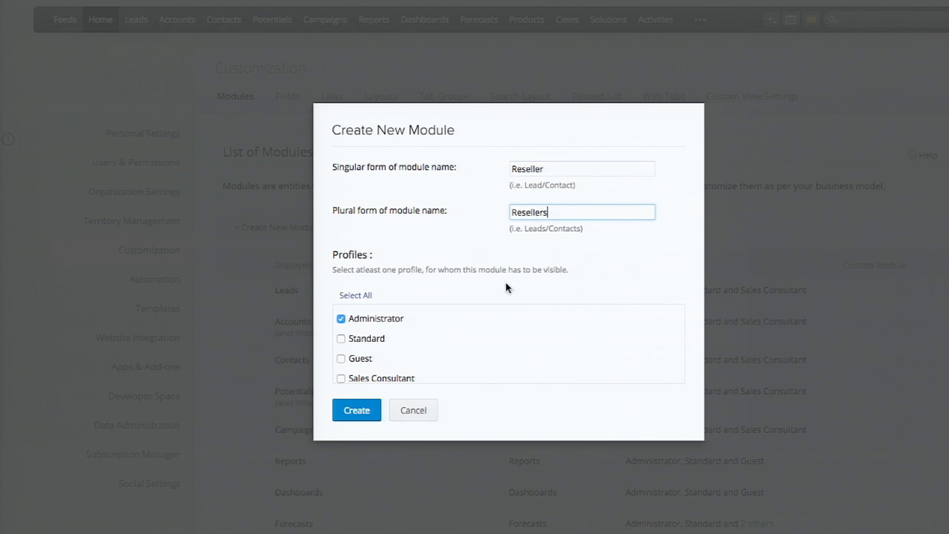
pyautogui.click(352, 415)
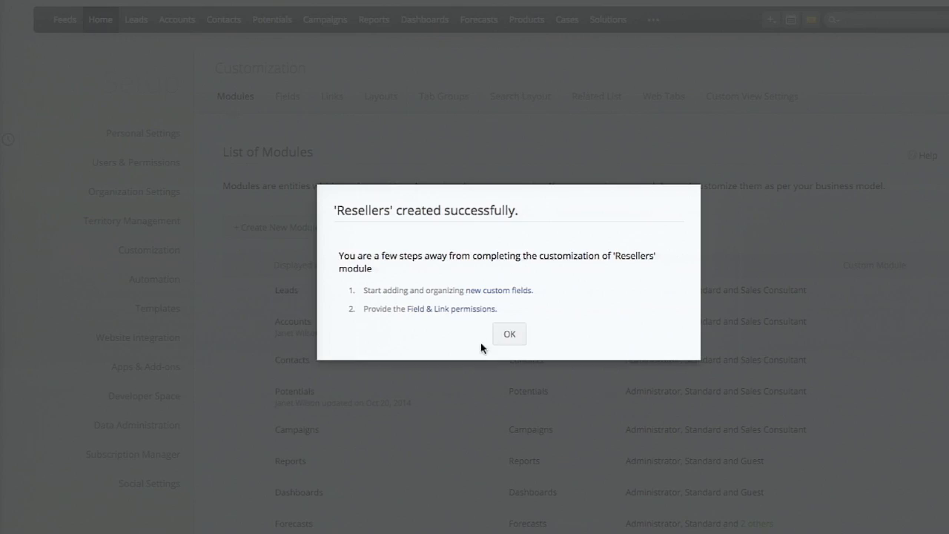
pyautogui.click(510, 339)
pyautogui.scroll(-3, 414, 98)
pyautogui.scroll(-6, 414, 99)
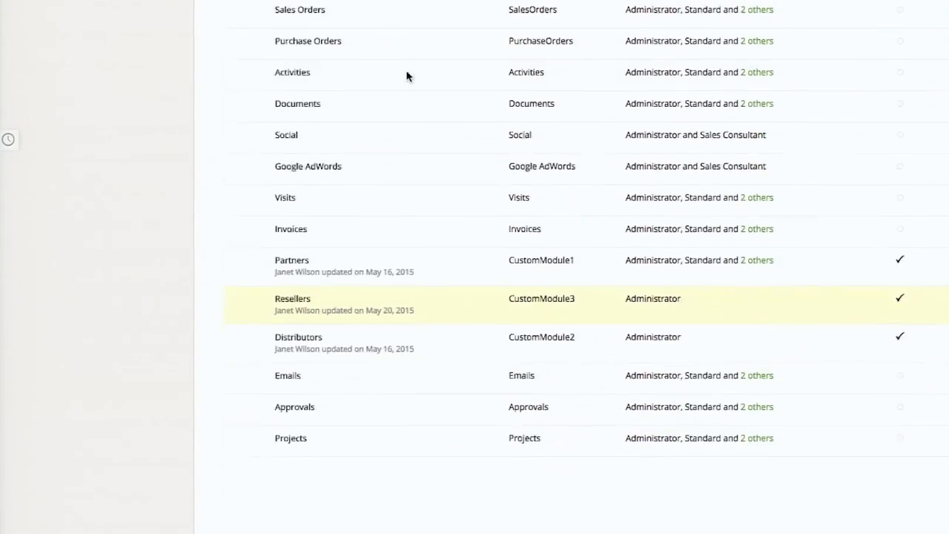
# - Open the field settings for the Resellers module and review its list of fields
pyautogui.scroll(10, 332, 326)
pyautogui.scroll(-1, 332, 327)
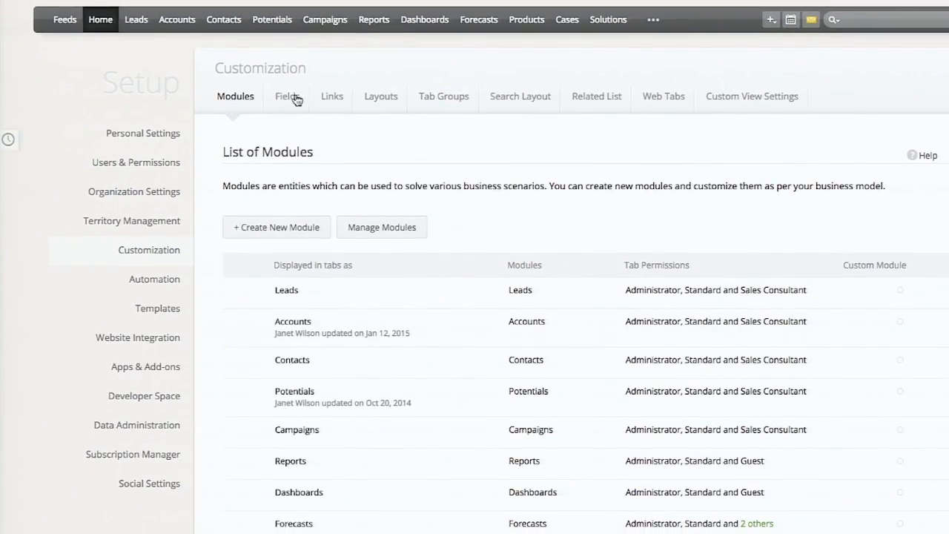
pyautogui.click(288, 107)
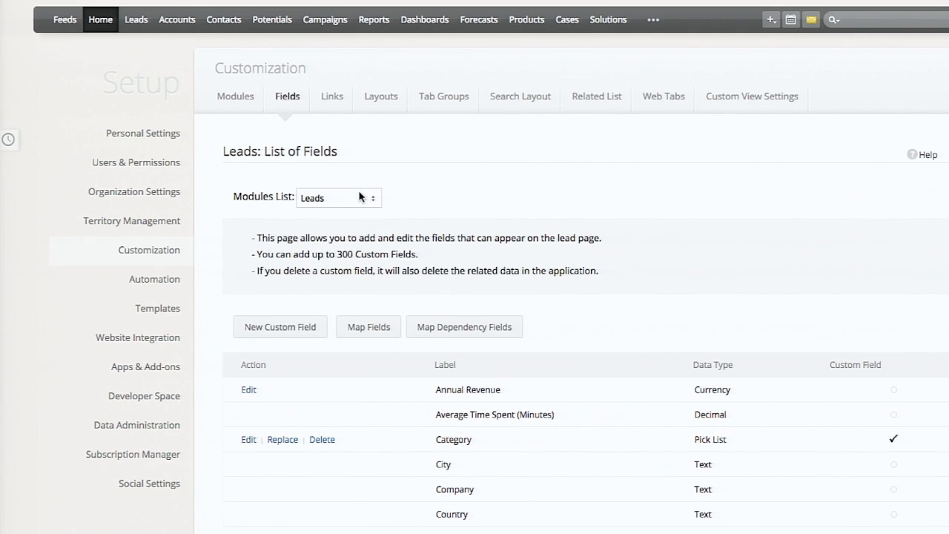
pyautogui.click(360, 198)
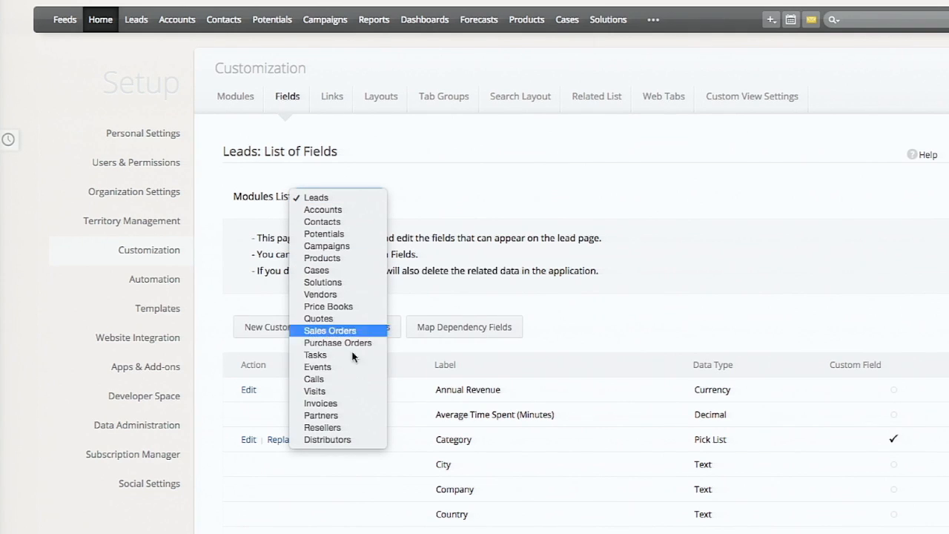
pyautogui.click(350, 427)
pyautogui.scroll(-2, 338, 305)
pyautogui.scroll(-1, 338, 305)
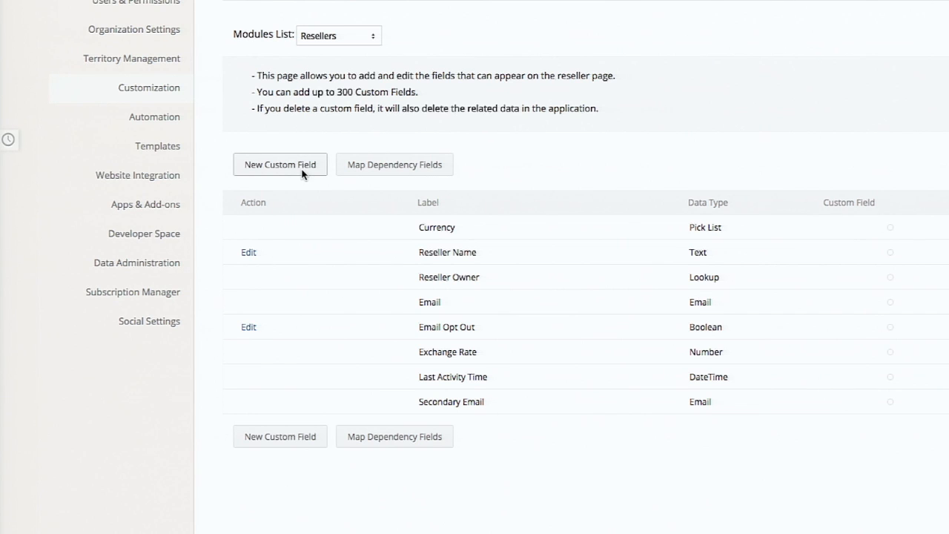
pyautogui.scroll(3, 310, 179)
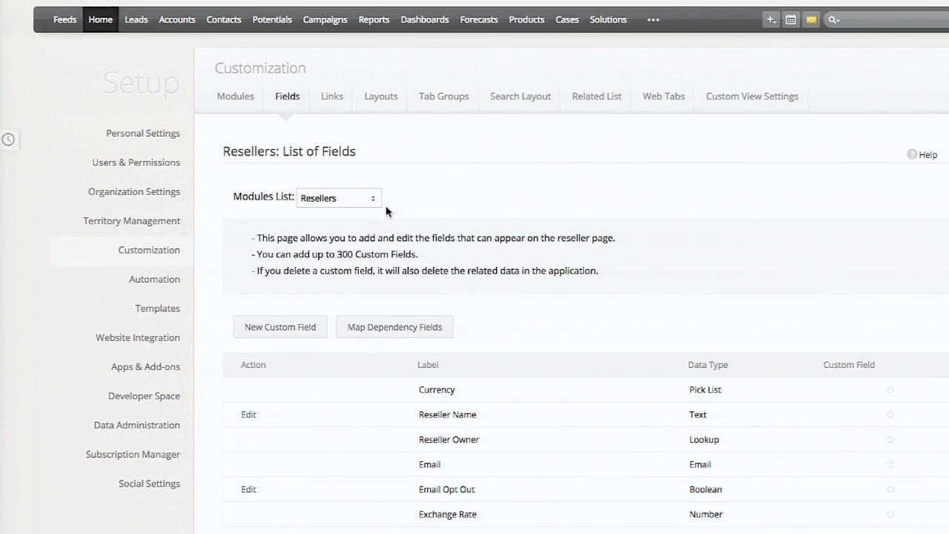
pyautogui.scroll(1, 304, 326)
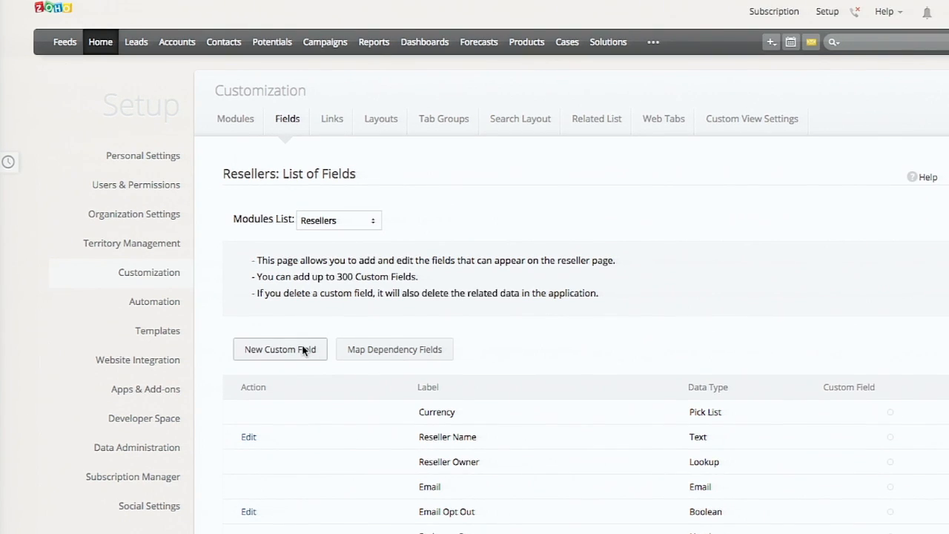
# - Start a new custom field for the Potentials module with the Lookup field type
pyautogui.click(358, 223)
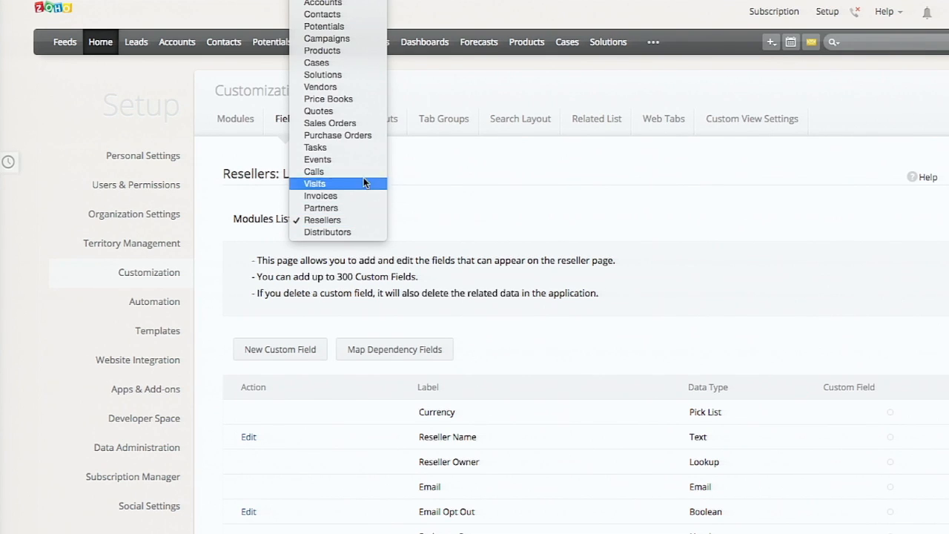
pyautogui.click(370, 27)
pyautogui.click(306, 350)
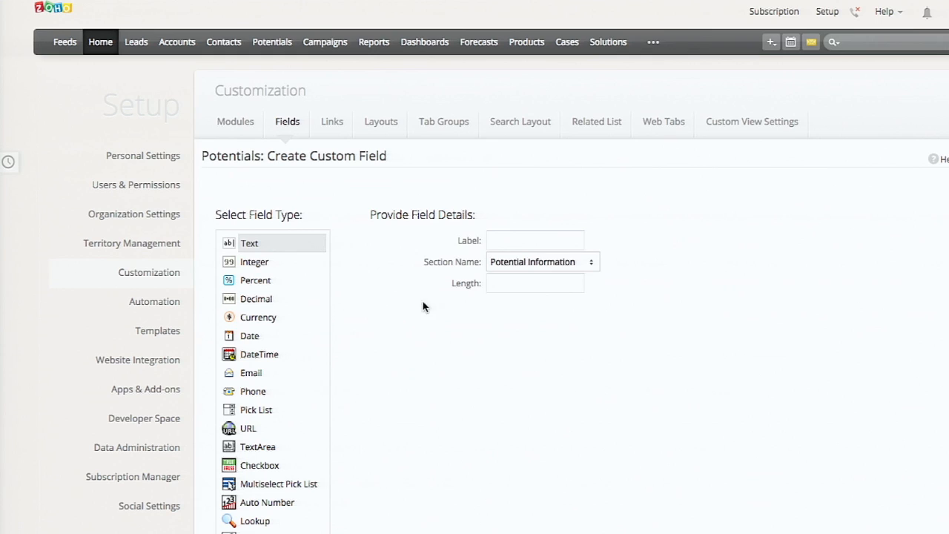
pyautogui.scroll(-3, 391, 349)
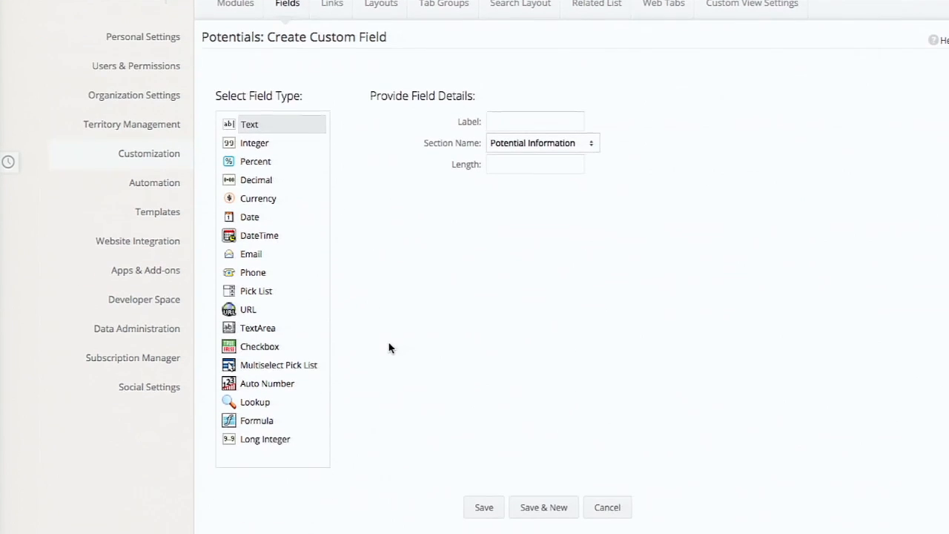
pyautogui.click(273, 404)
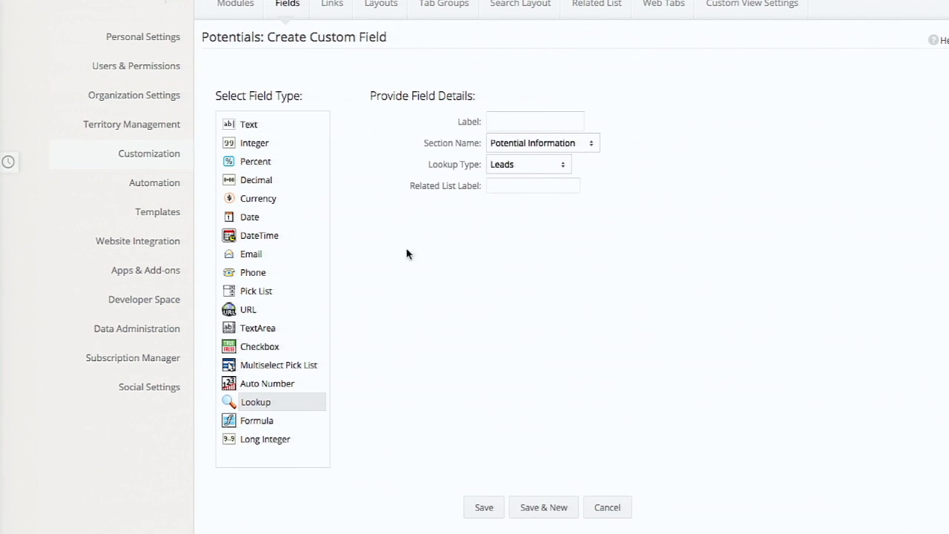
# - Label the lookup field Reseller, point it to Resellers, name its related list Sourced Deals, and save it
pyautogui.click(554, 120)
pyautogui.write('Reseller')
pyautogui.press('Tab')
pyautogui.press('Tab')
pyautogui.press('r')
pyautogui.press('Tab')
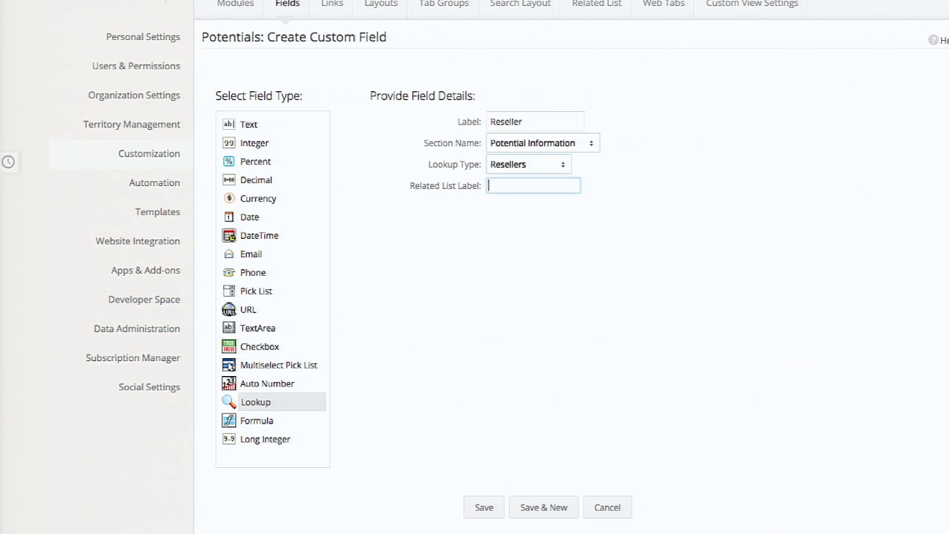
pyautogui.write('Sourced Deals')
pyautogui.click(504, 512)
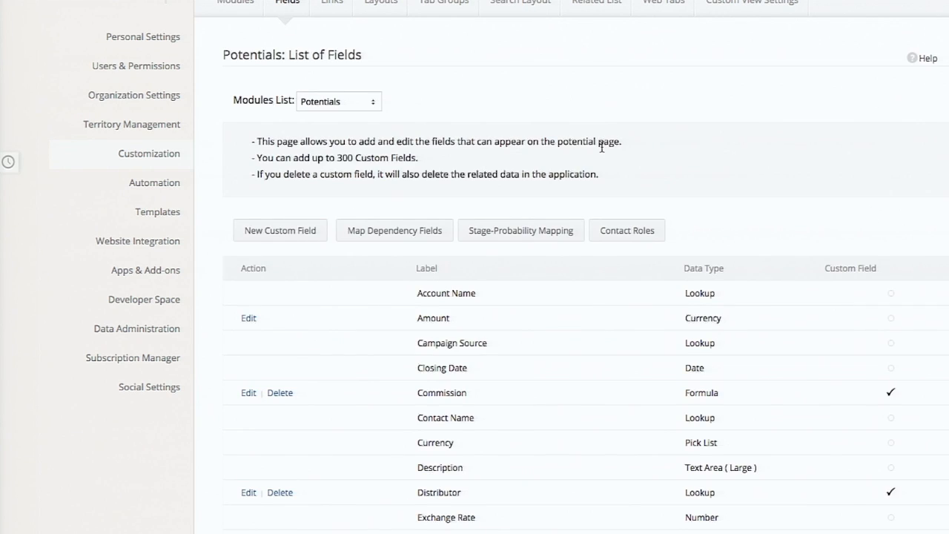
# - Create a record in the Resellers module named ABC Inc, fill in its email, and save it
pyautogui.scroll(3, 601, 145)
pyautogui.click(653, 43)
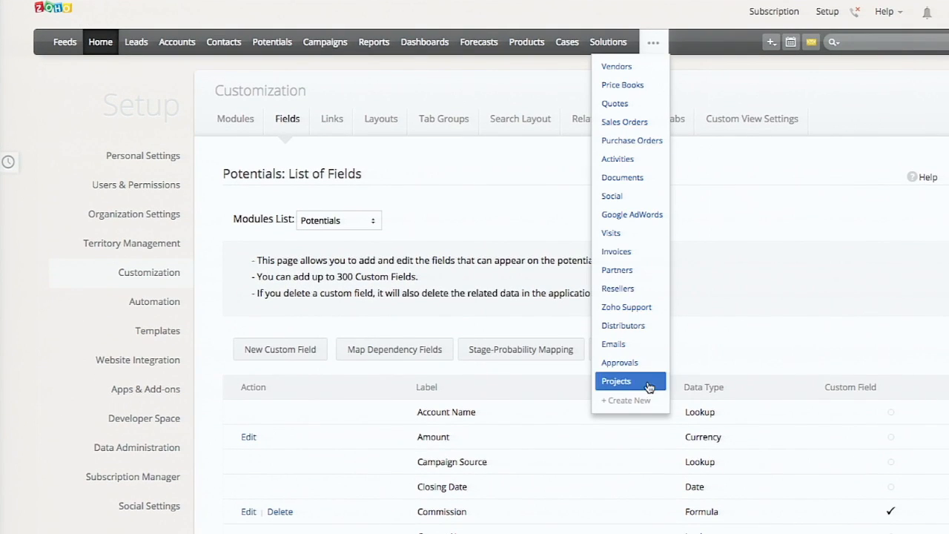
pyautogui.click(645, 292)
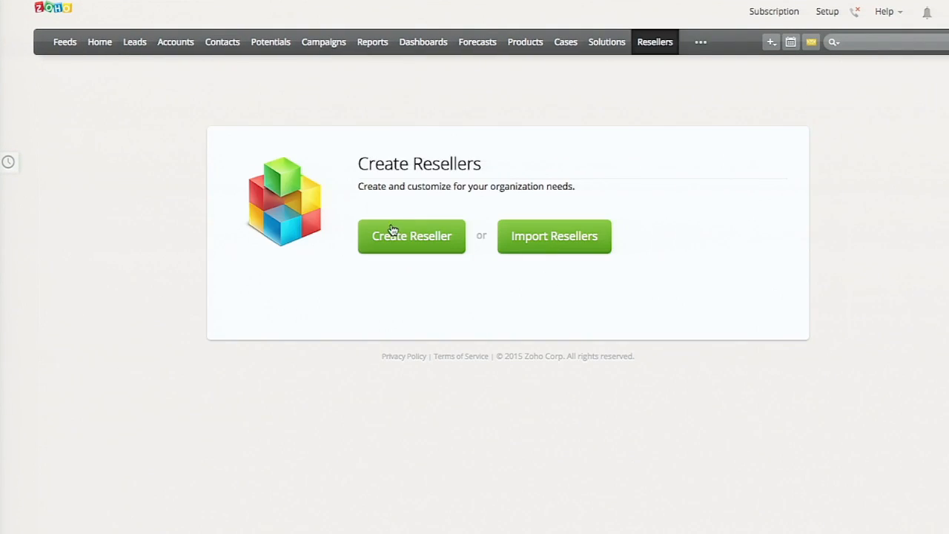
pyautogui.click(393, 235)
pyautogui.write('ABC In')
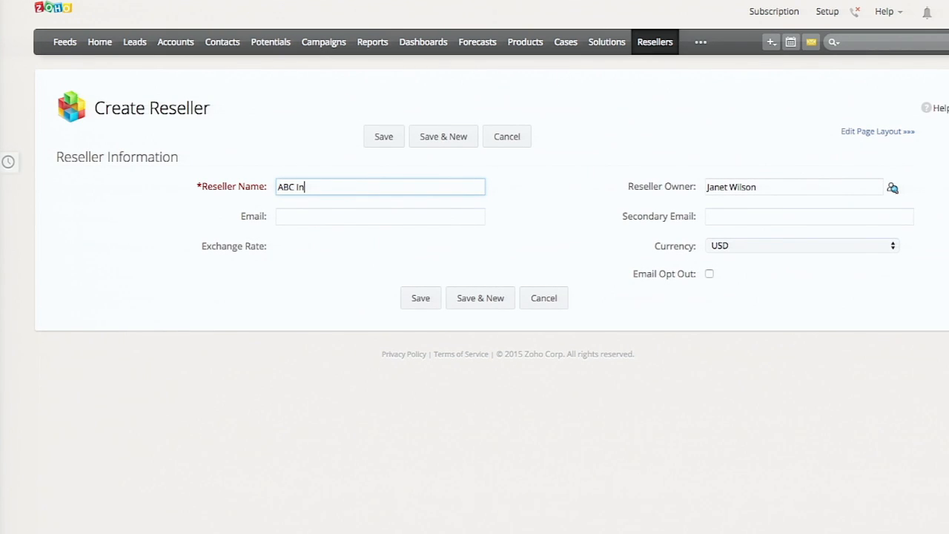
pyautogui.write('c')
pyautogui.click(447, 224)
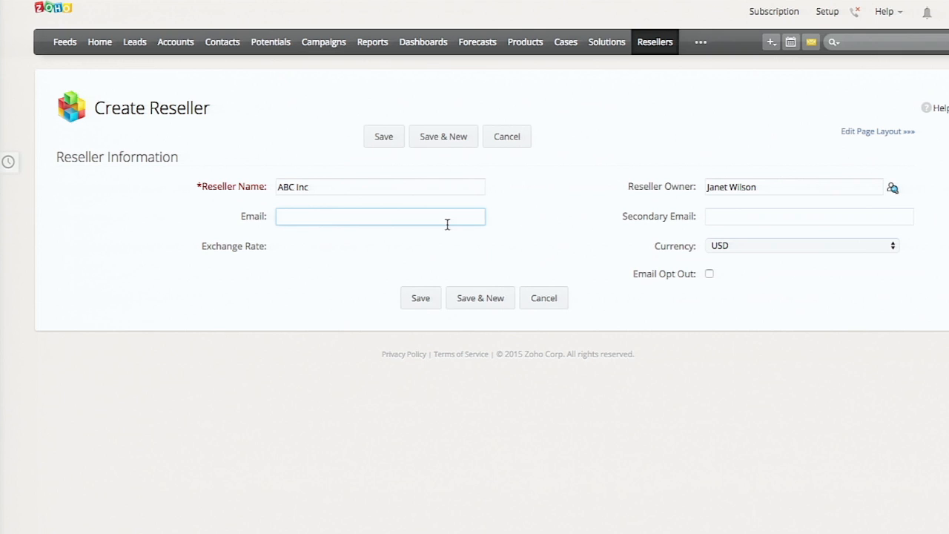
pyautogui.click(383, 139)
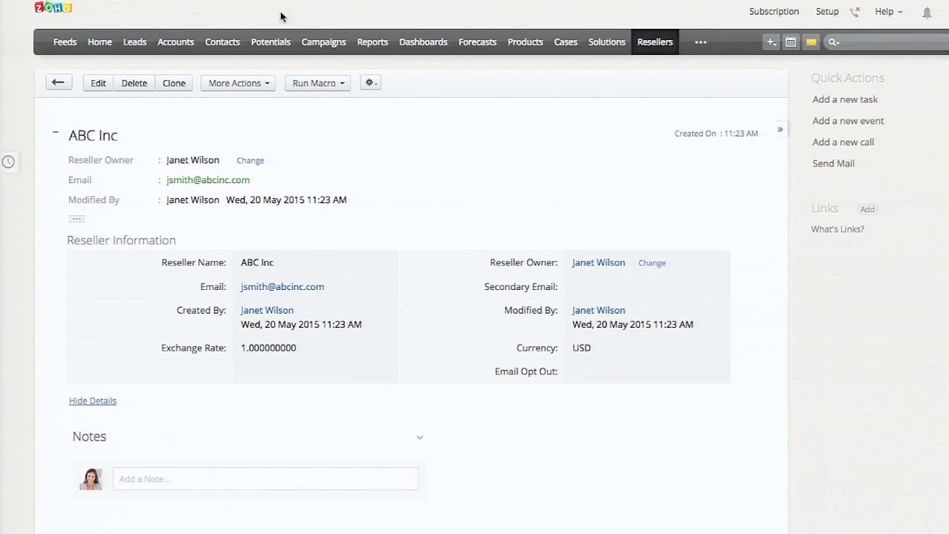
# - Edit the BVELKER potential to set ABC Inc as its reseller and save
pyautogui.click(271, 41)
pyautogui.scroll(-3, 300, 389)
pyautogui.click(293, 358)
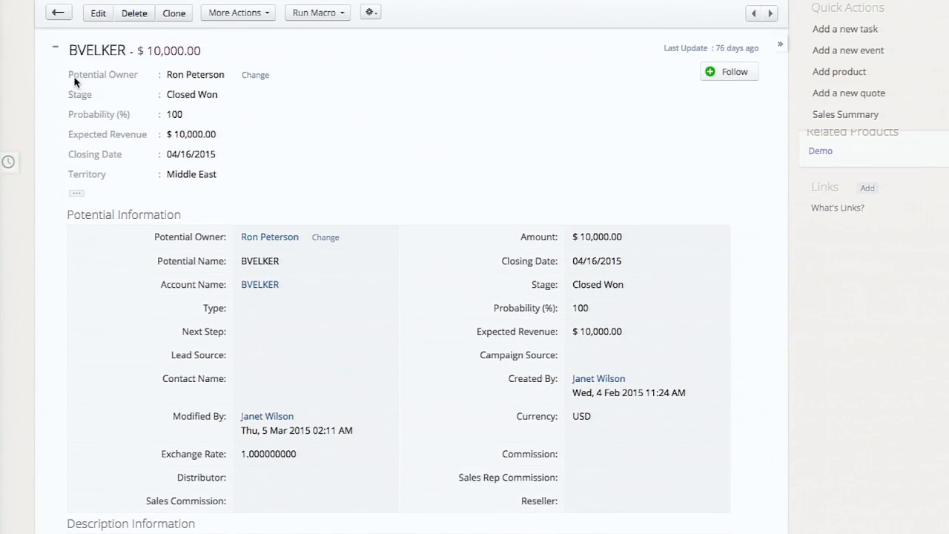
pyautogui.click(96, 14)
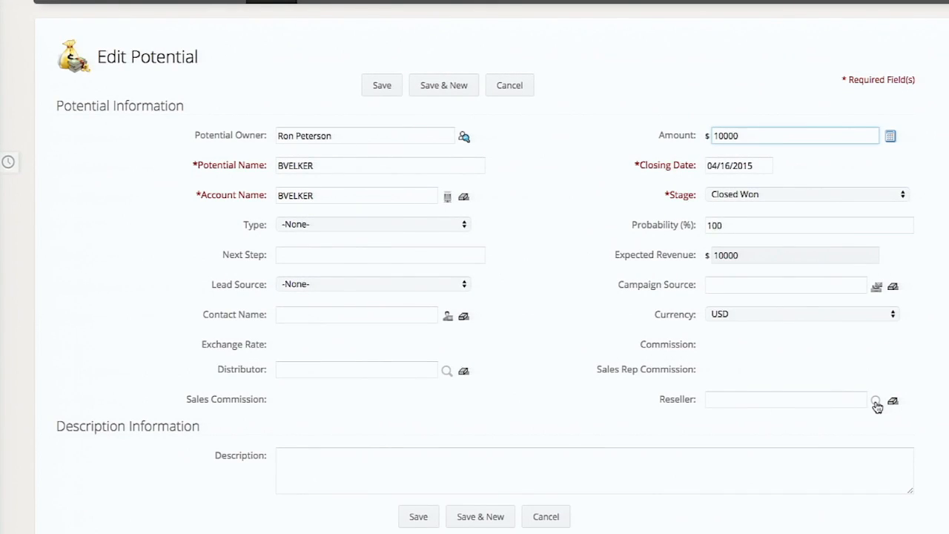
pyautogui.click(876, 402)
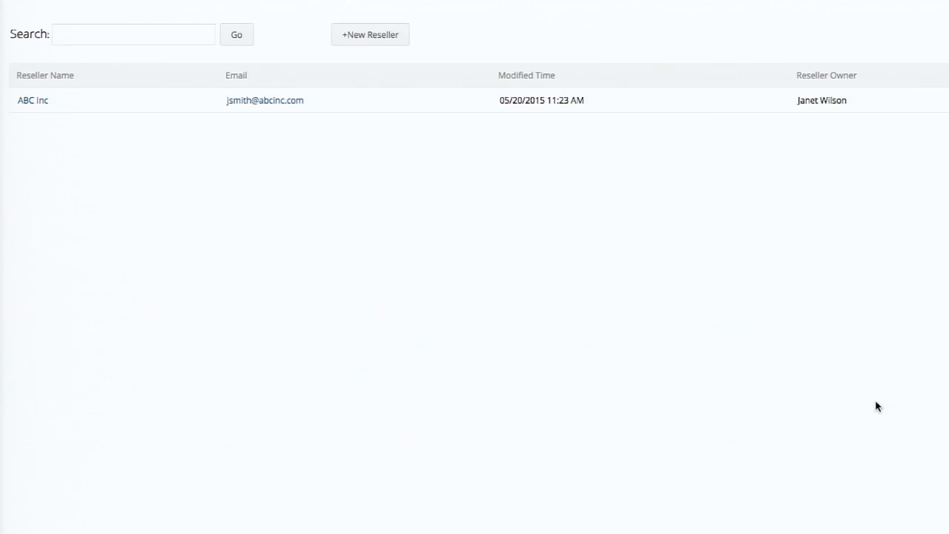
pyautogui.click(38, 102)
pyautogui.click(382, 87)
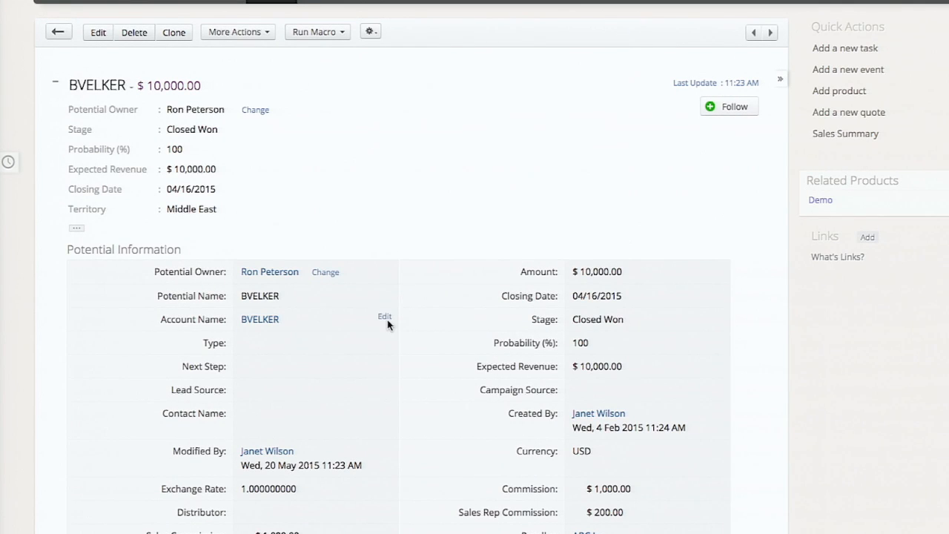
# - Check the Reseller field on the saved potential and the Sourced Deals related list on the ABC Inc record
pyautogui.scroll(1, 388, 322)
pyautogui.scroll(-1, 555, 197)
pyautogui.scroll(-1, 555, 197)
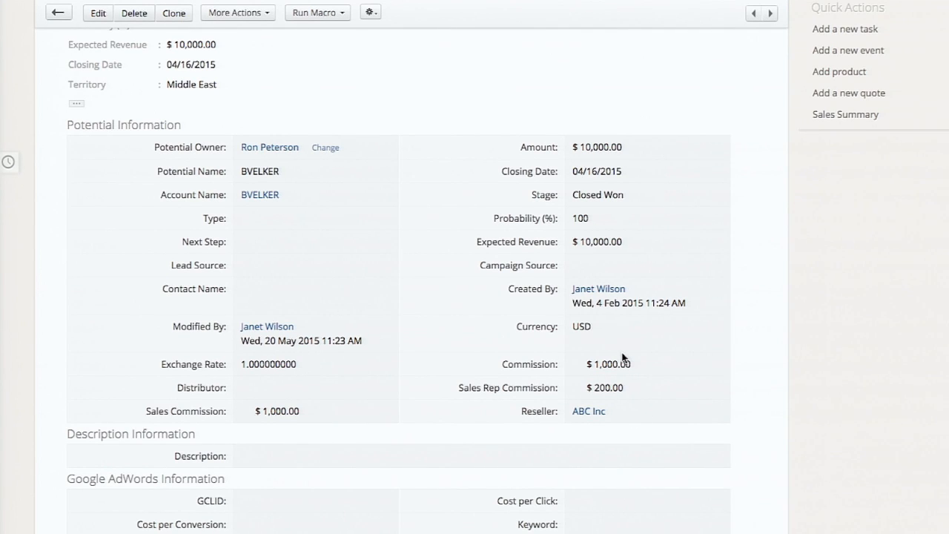
pyautogui.scroll(3, 622, 358)
pyautogui.click(657, 42)
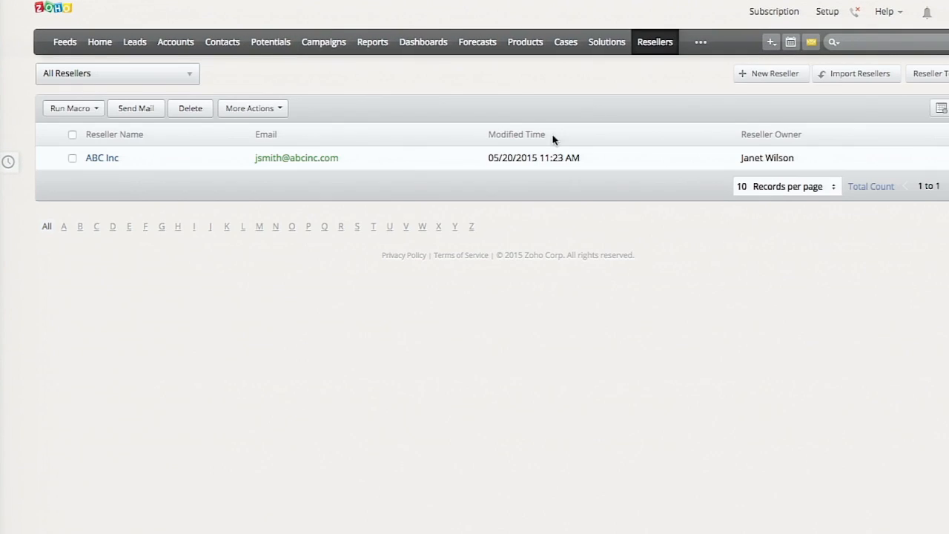
pyautogui.click(93, 159)
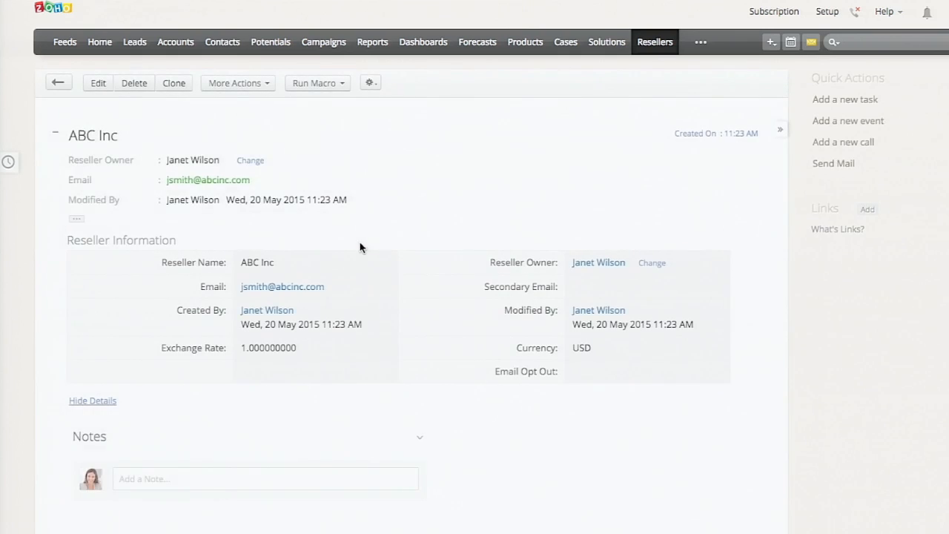
pyautogui.scroll(-5, 361, 248)
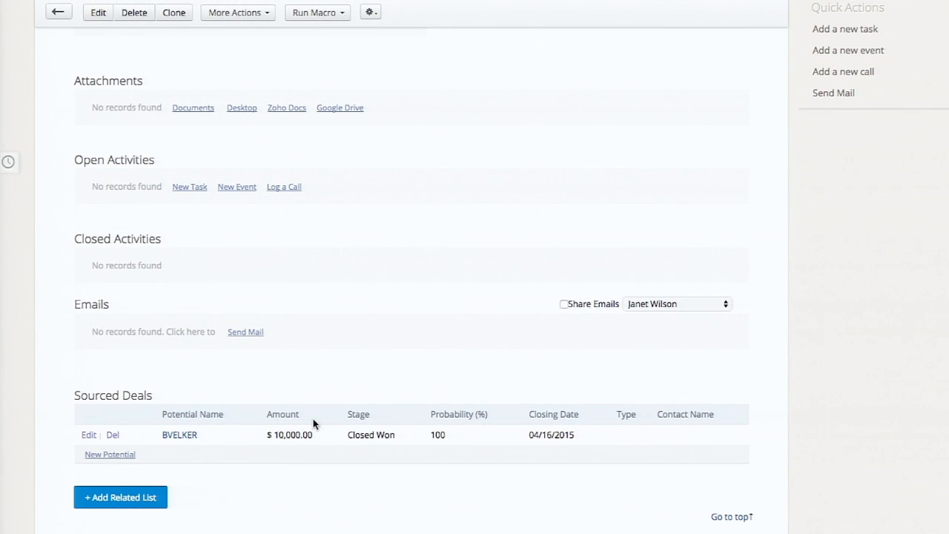